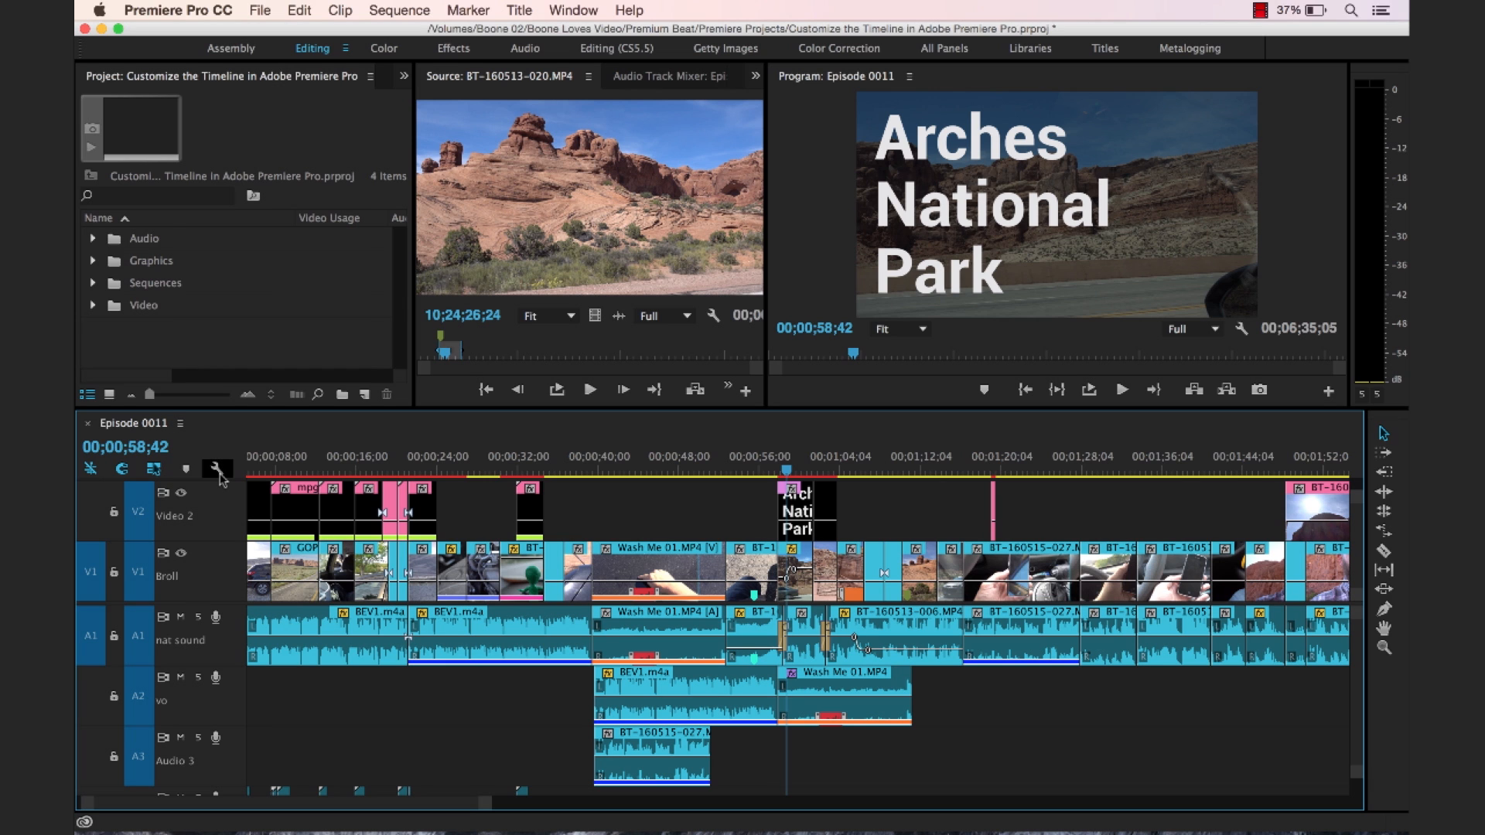
pyautogui.click(181, 425)
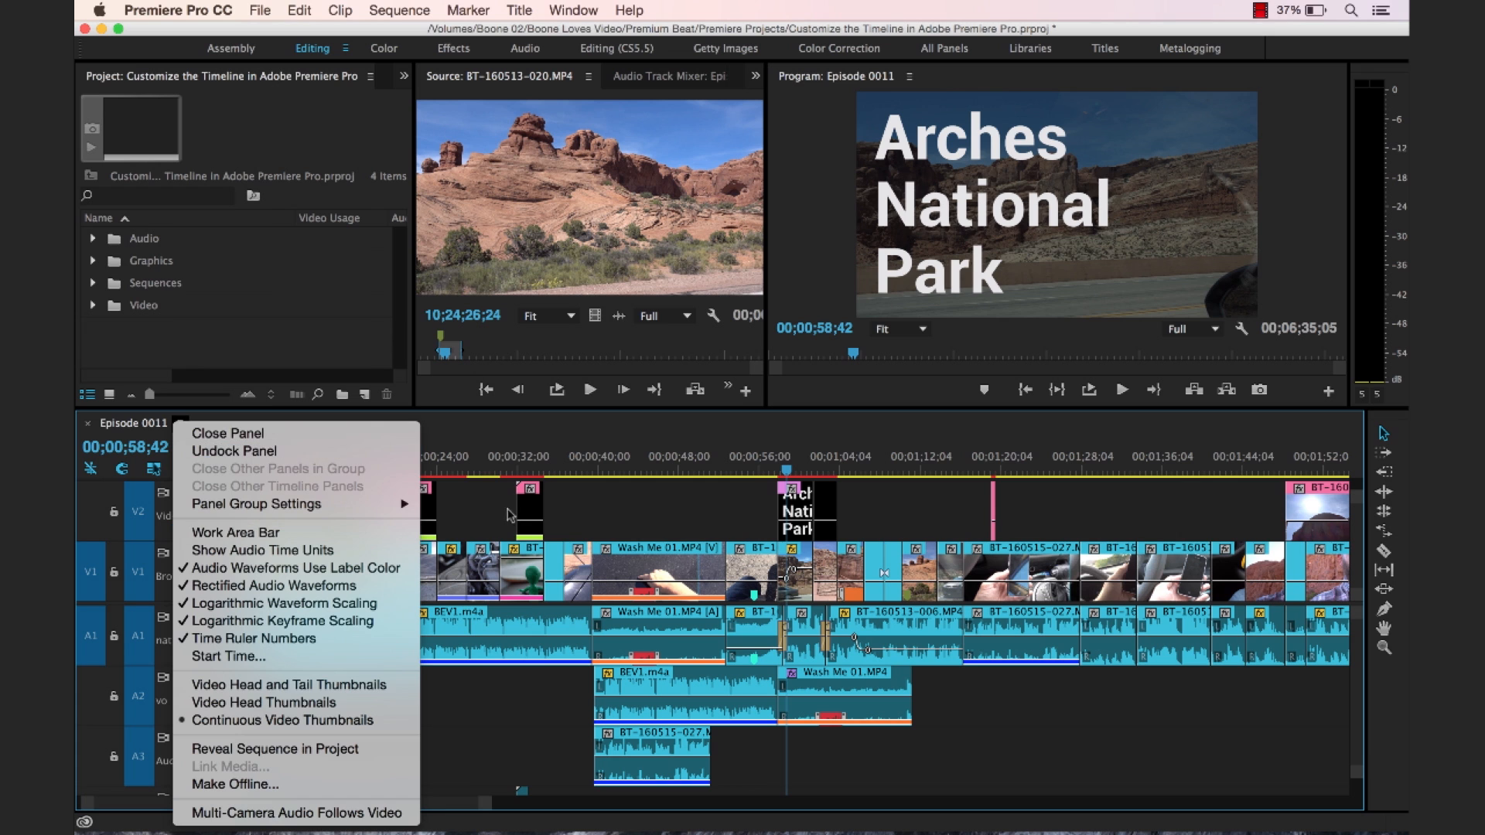
pyautogui.click(484, 513)
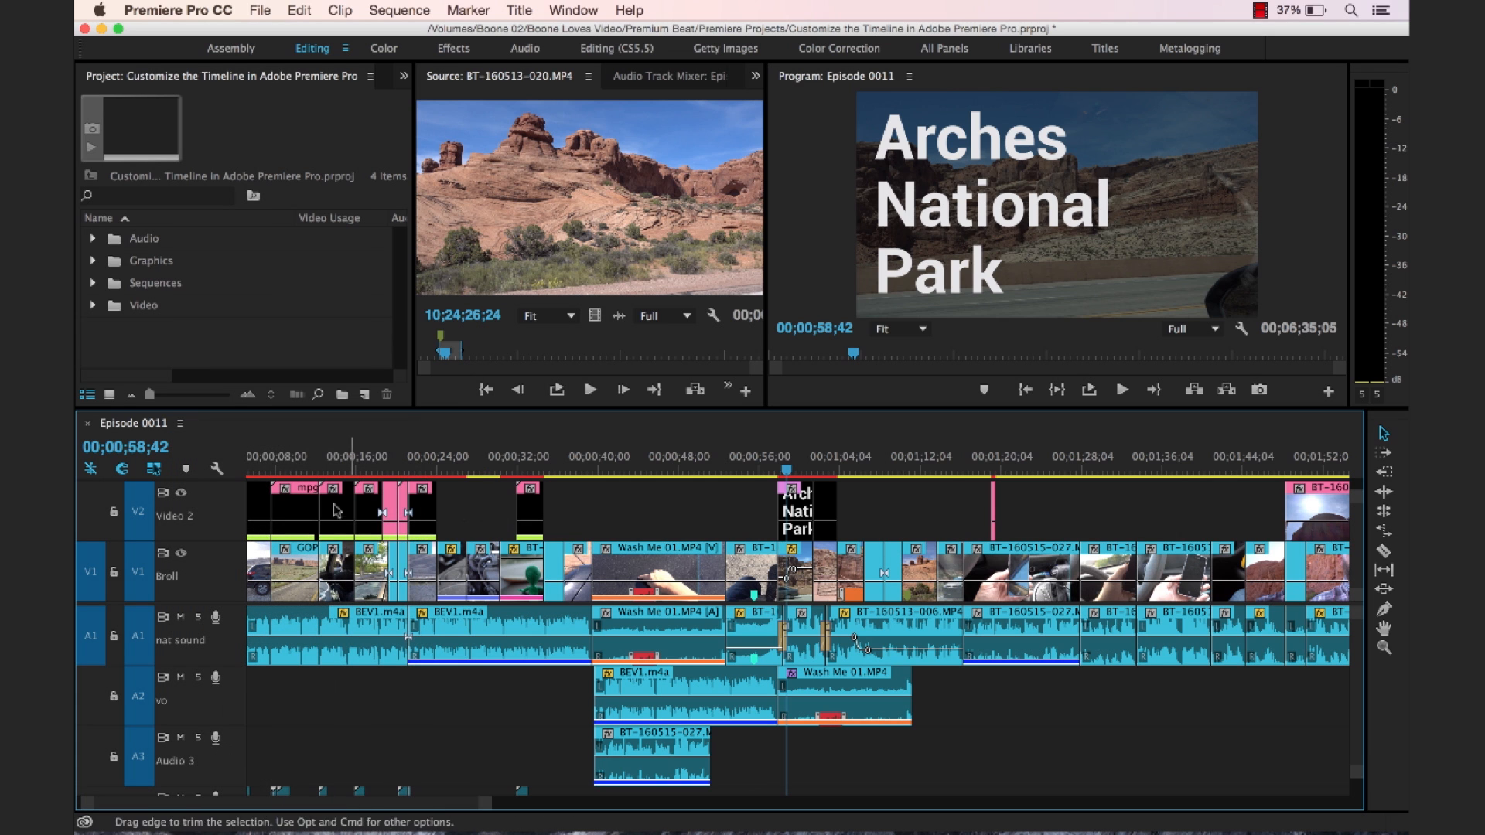
pyautogui.click(217, 470)
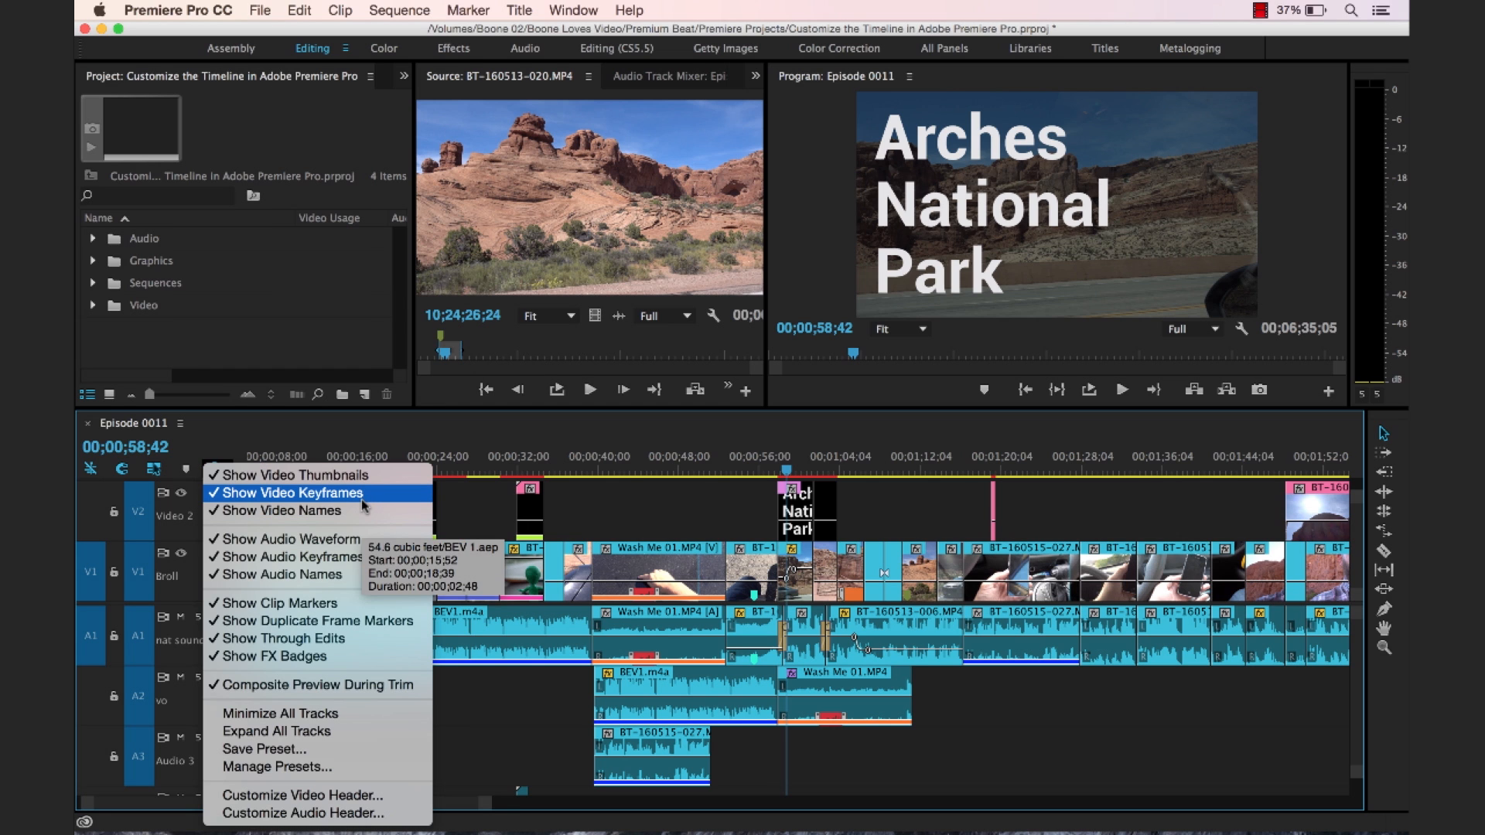
pyautogui.click(629, 517)
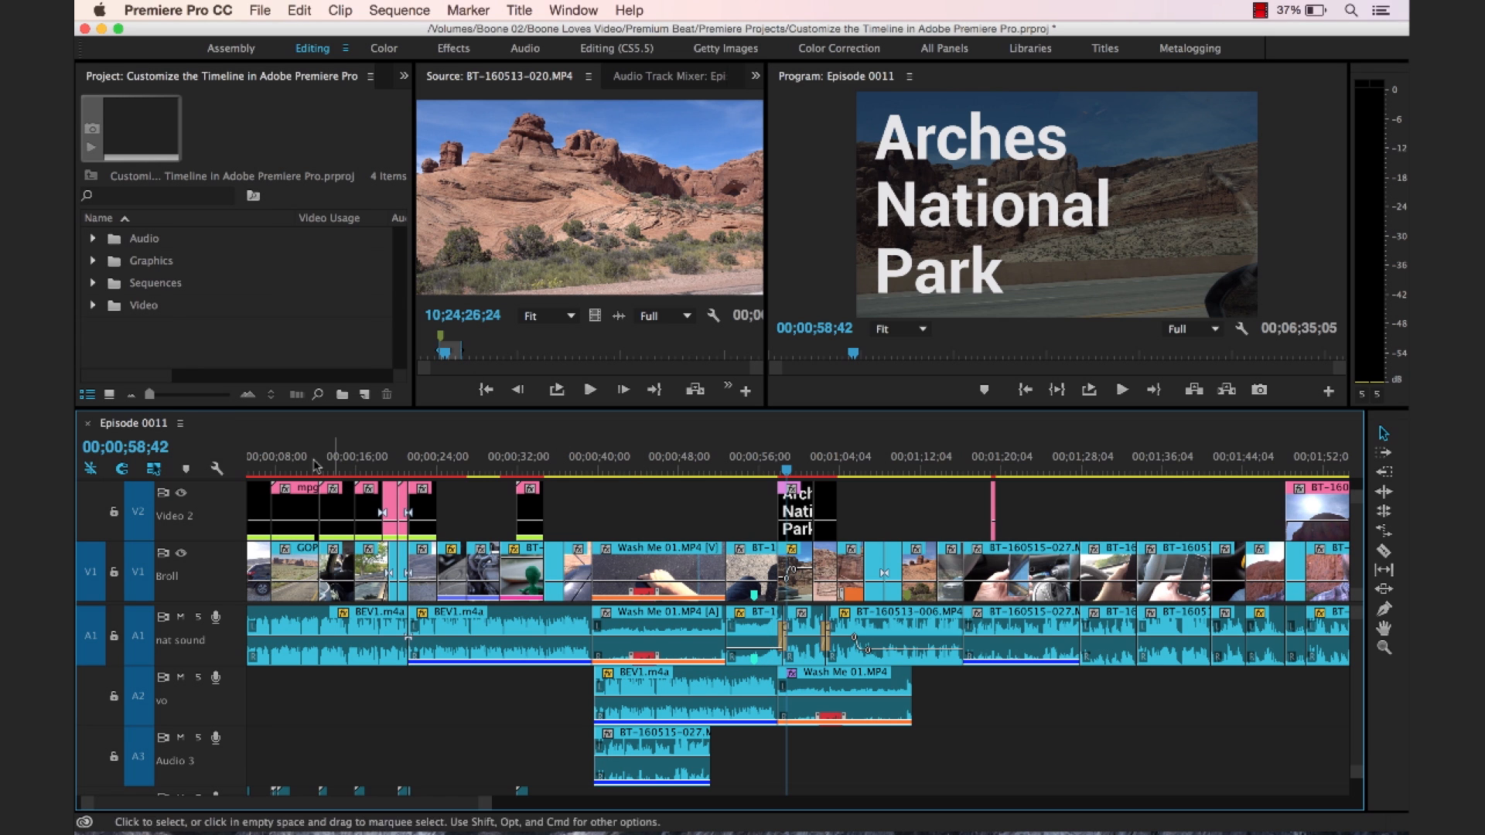
# Step: Switch the timeline to Video Head and Tail Thumbnails and check them closely on the Wash Me 01.MP4 and Arches National Park clips
pyautogui.click(180, 424)
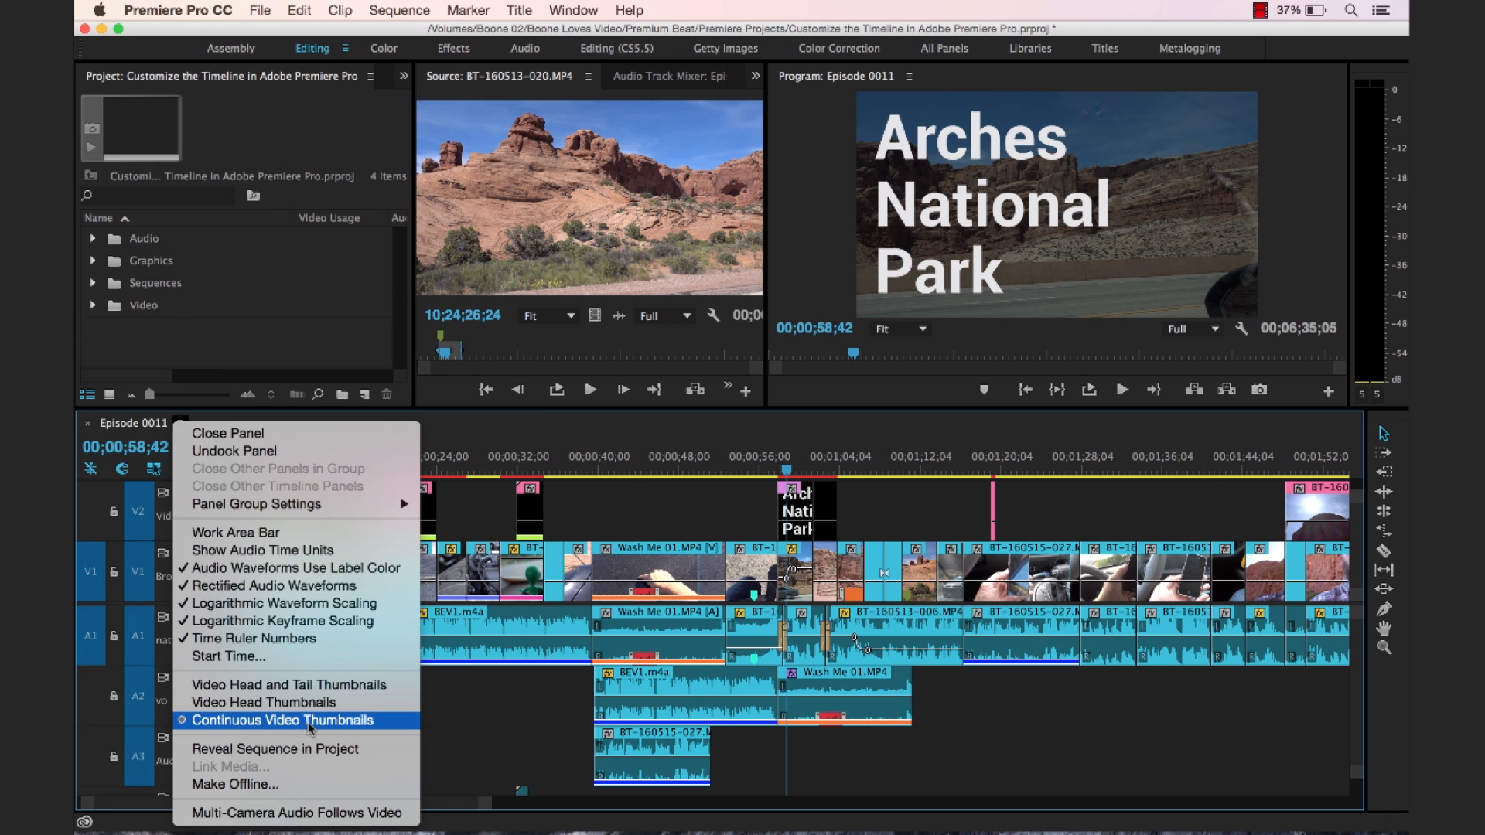
pyautogui.click(284, 686)
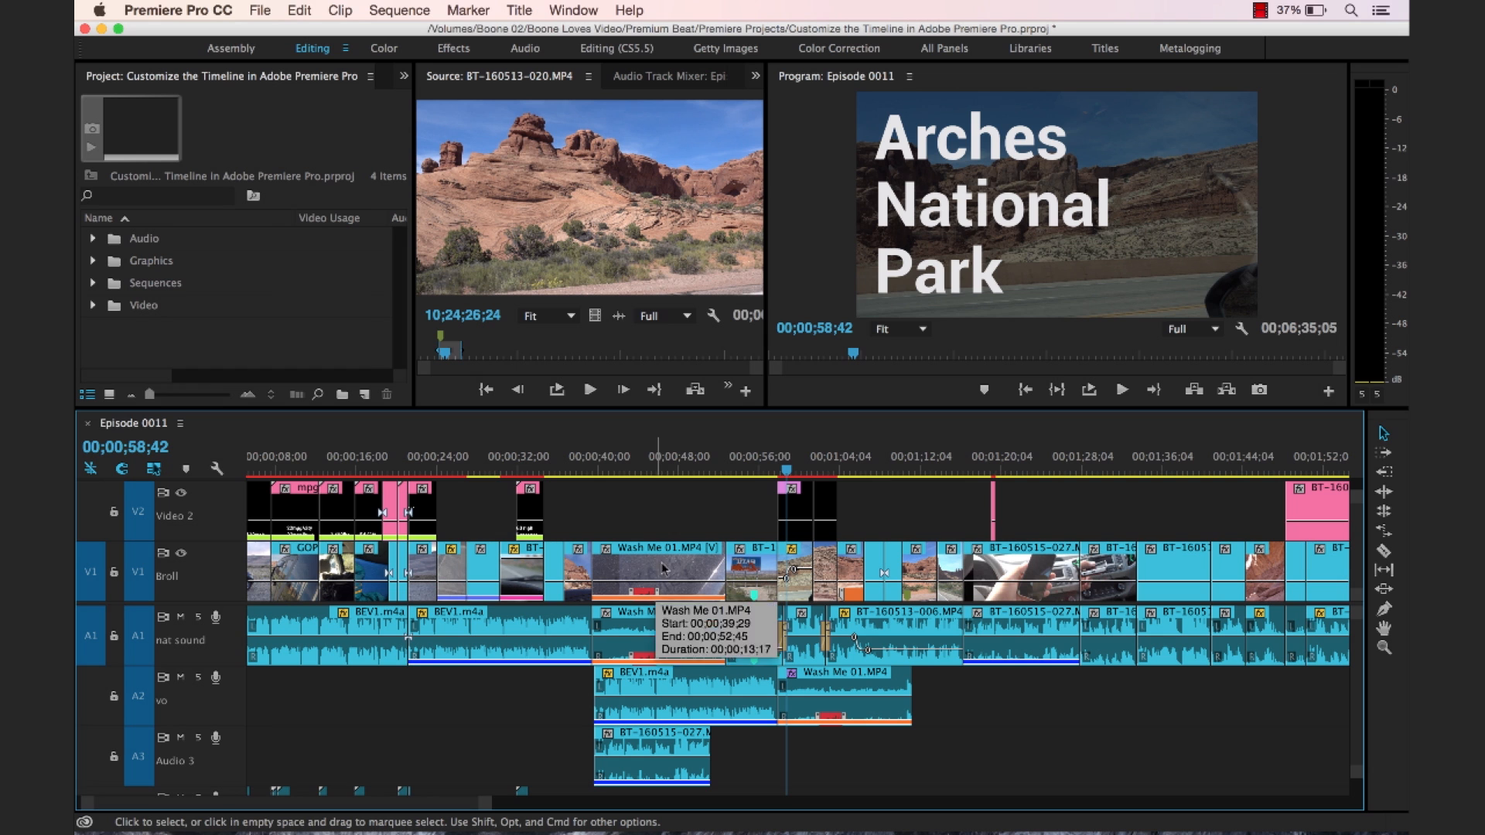
pyautogui.click(671, 468)
pyautogui.press('=')
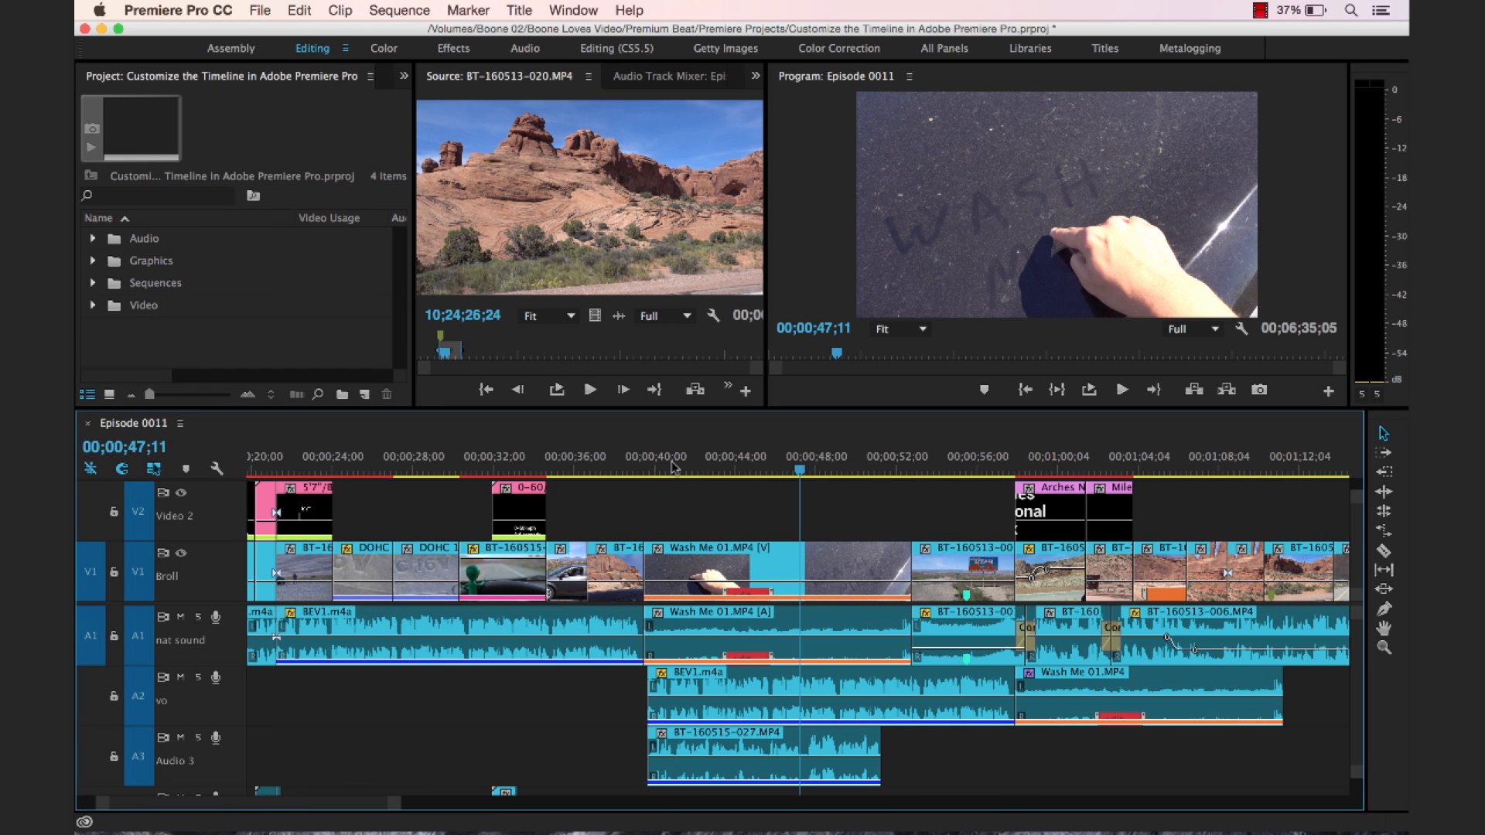
pyautogui.press('=')
pyautogui.click(516, 571)
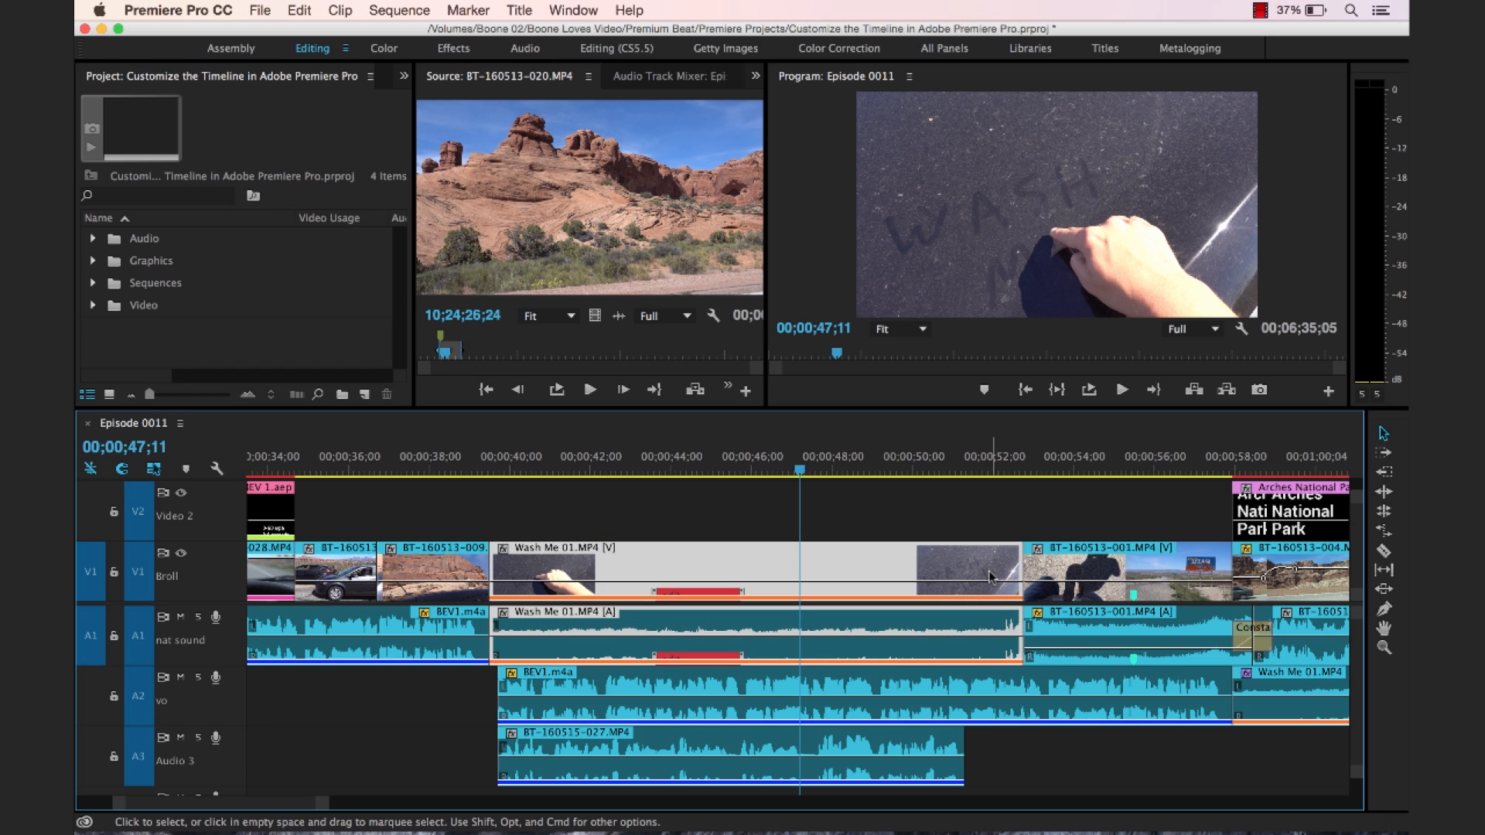
pyautogui.click(1280, 462)
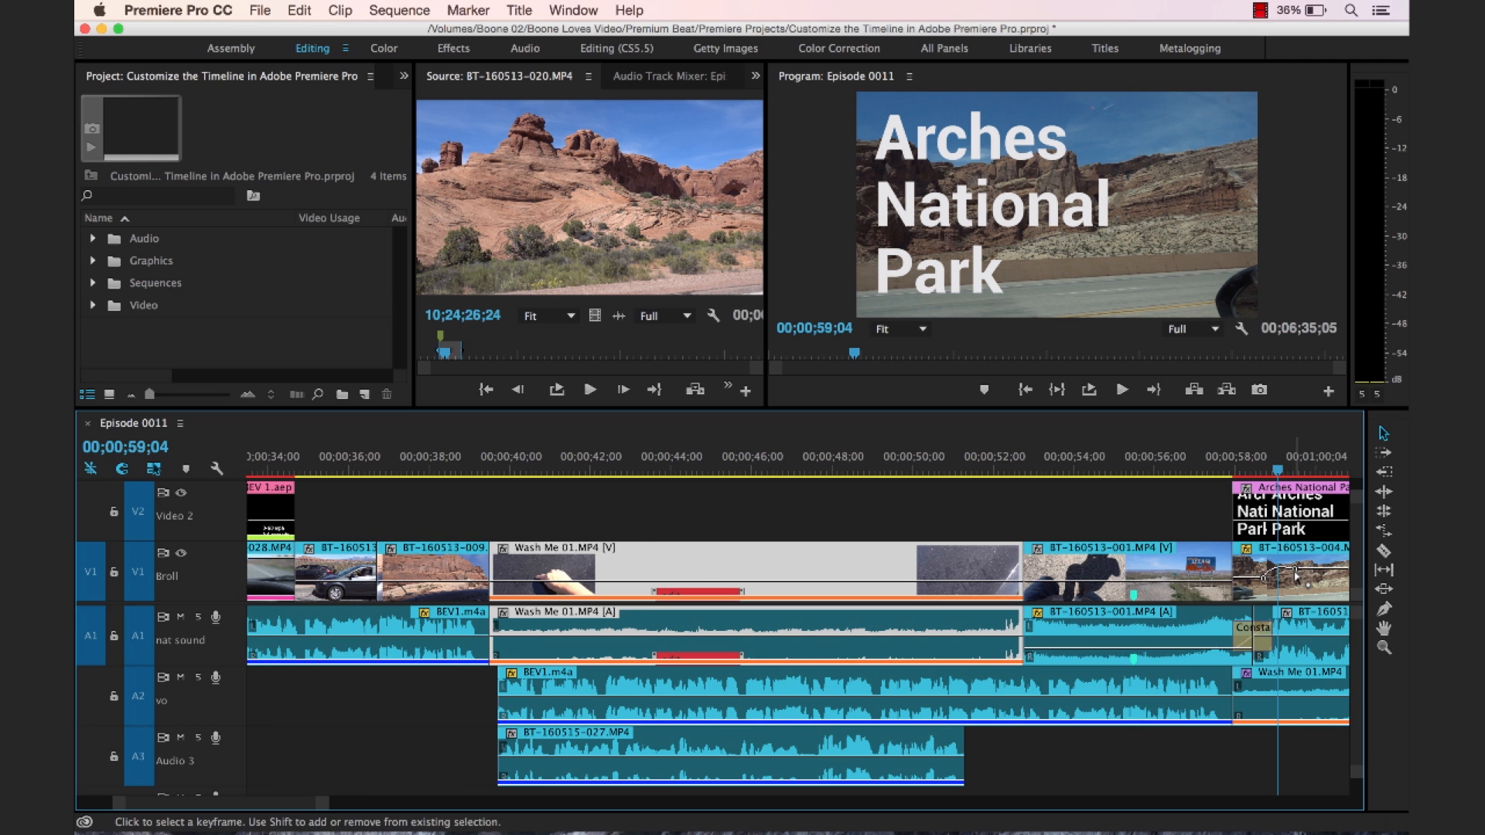
pyautogui.scroll(-5, 1296, 576)
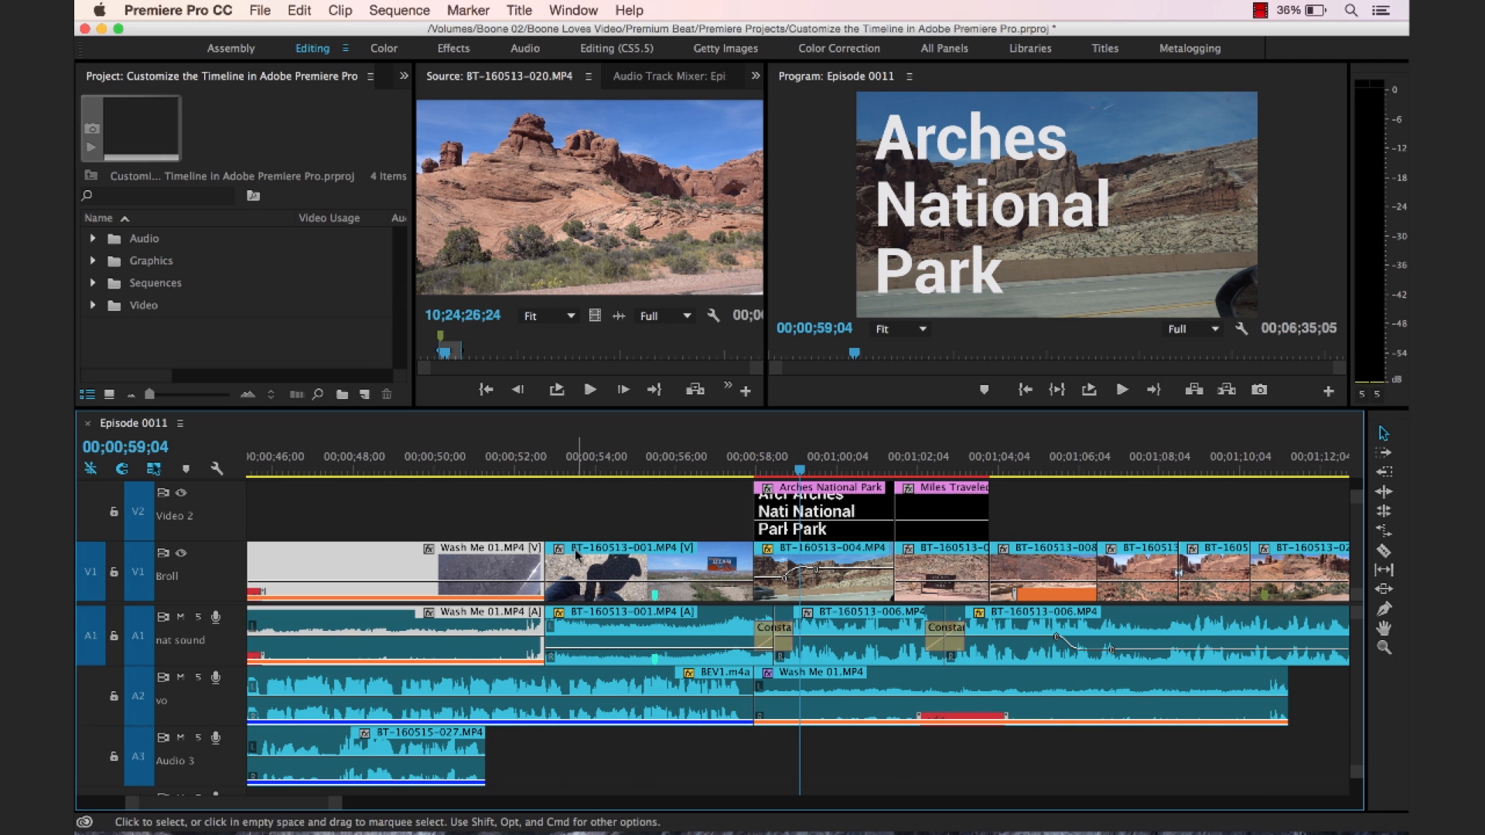
# Step: Change the timeline's thumbnail style to Video Head Thumbnails
pyautogui.click(216, 469)
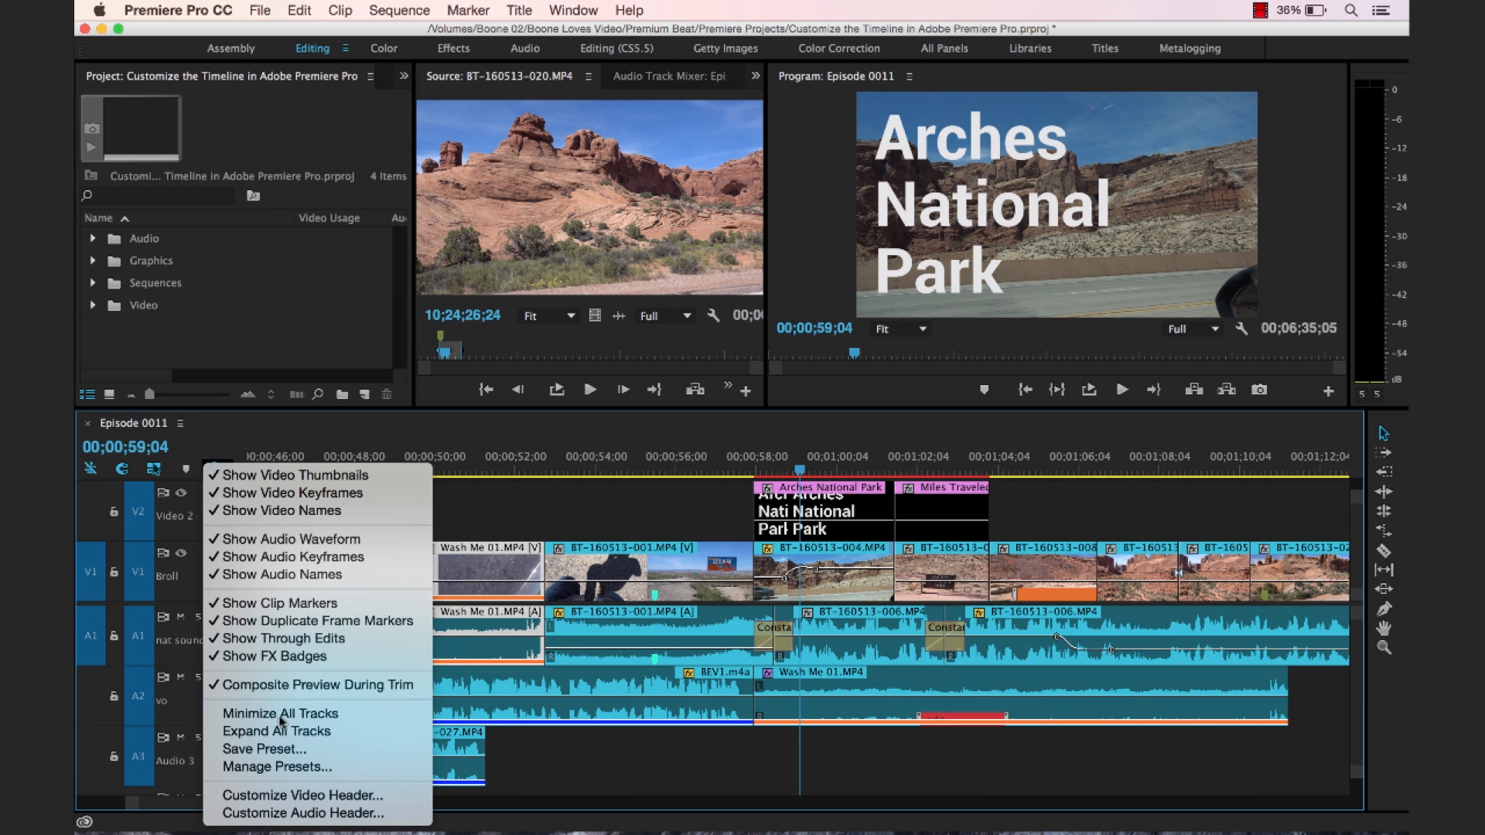
pyautogui.click(182, 425)
pyautogui.click(182, 425)
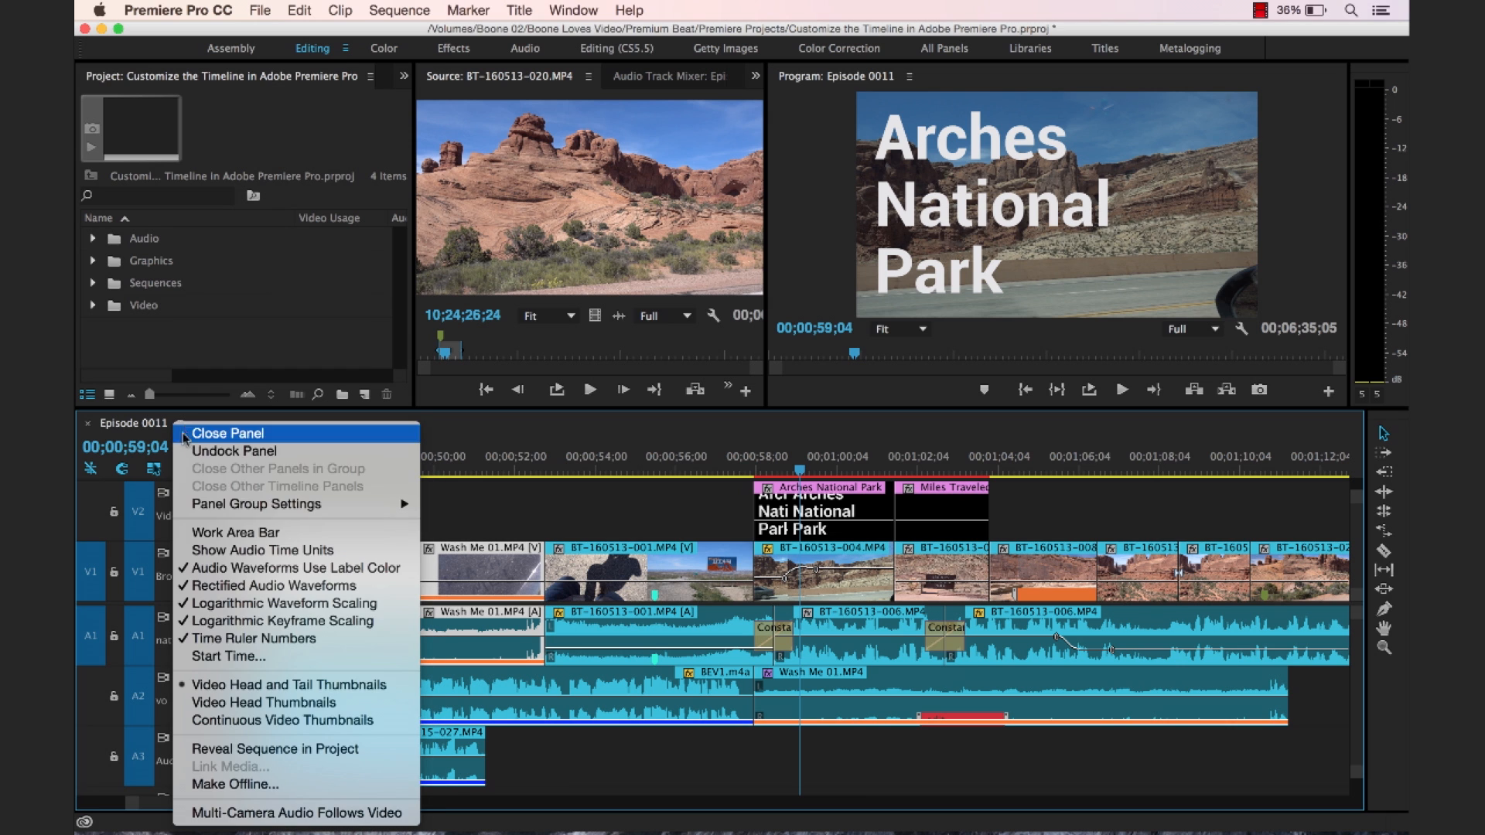
pyautogui.click(242, 705)
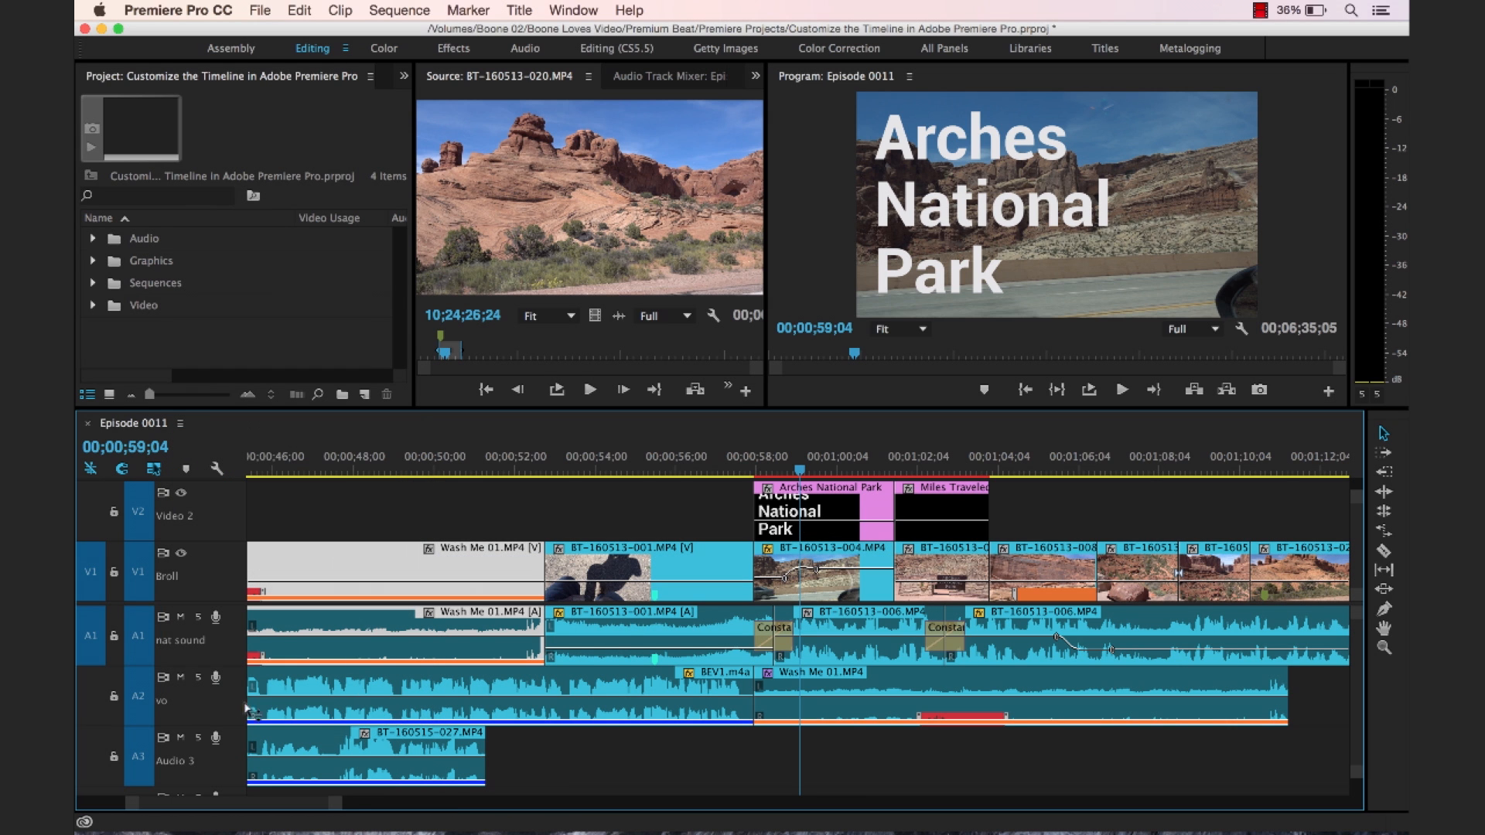
# Step: Turn off video thumbnails, video keyframes and video names for the timeline clips, and leave no clip selected
pyautogui.click(219, 469)
pyautogui.click(243, 478)
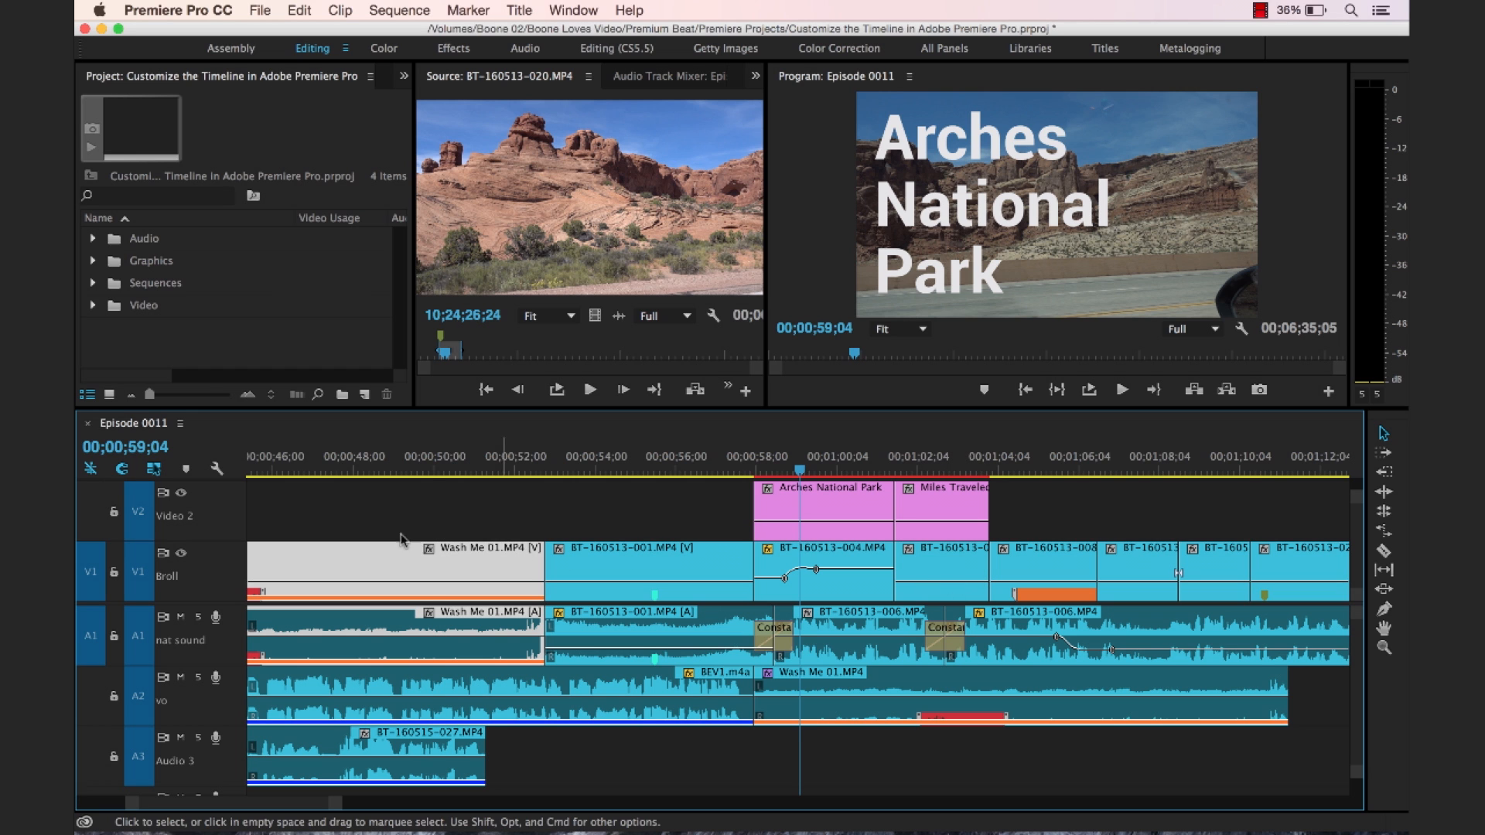
pyautogui.click(216, 468)
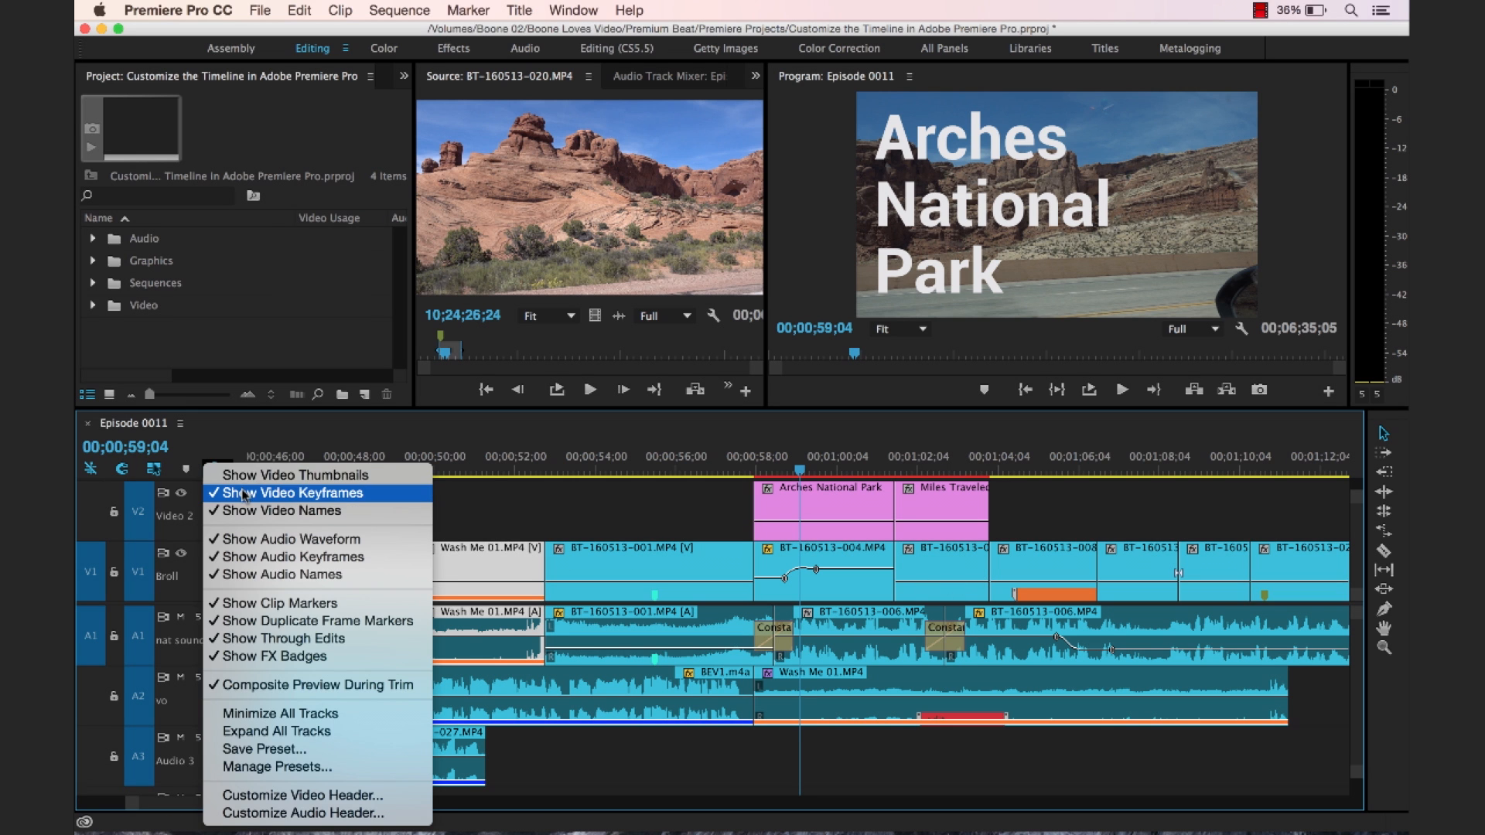
pyautogui.click(244, 494)
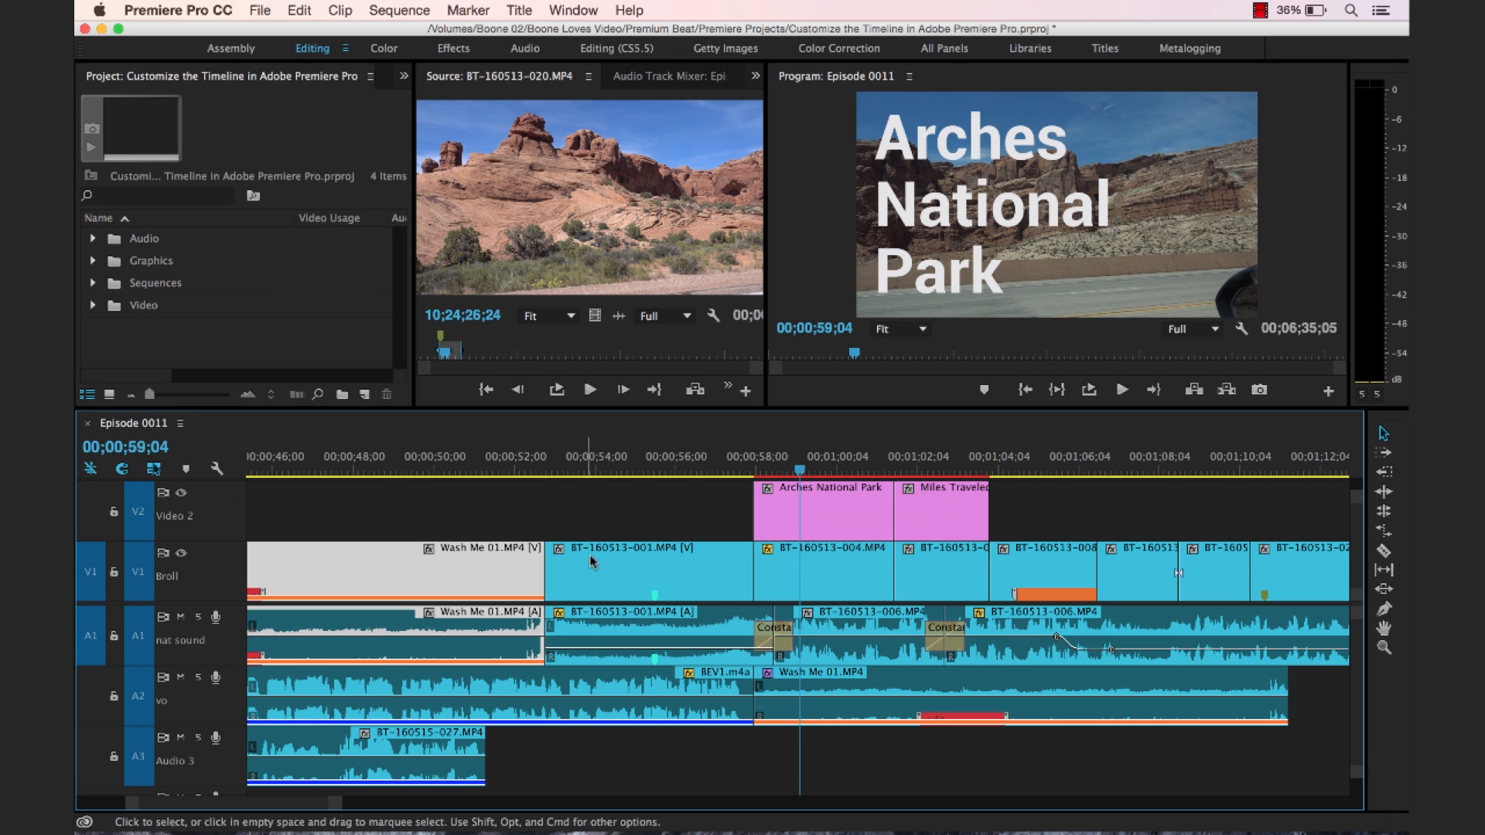
pyautogui.click(218, 470)
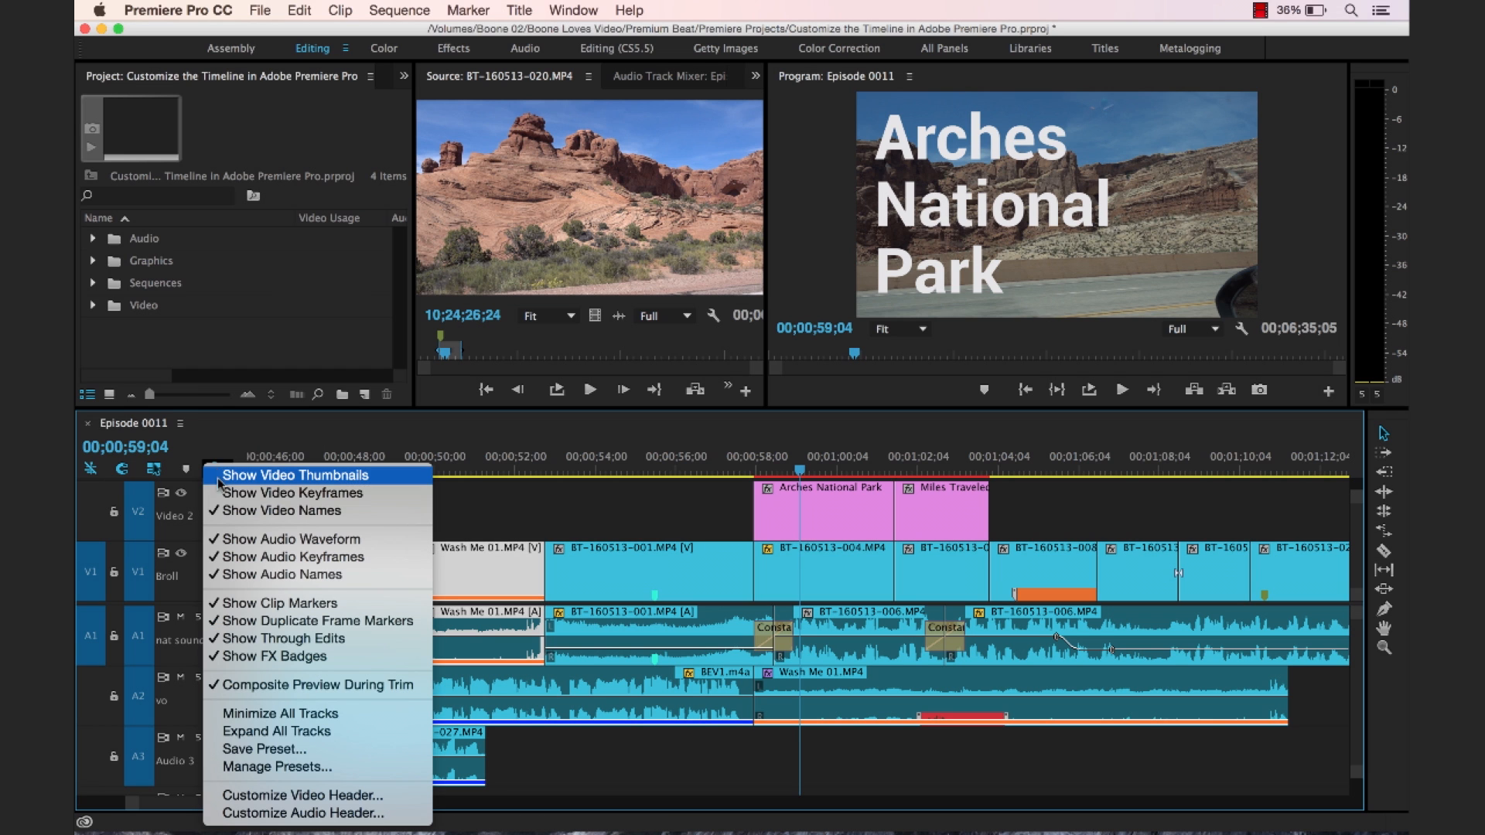
pyautogui.click(260, 512)
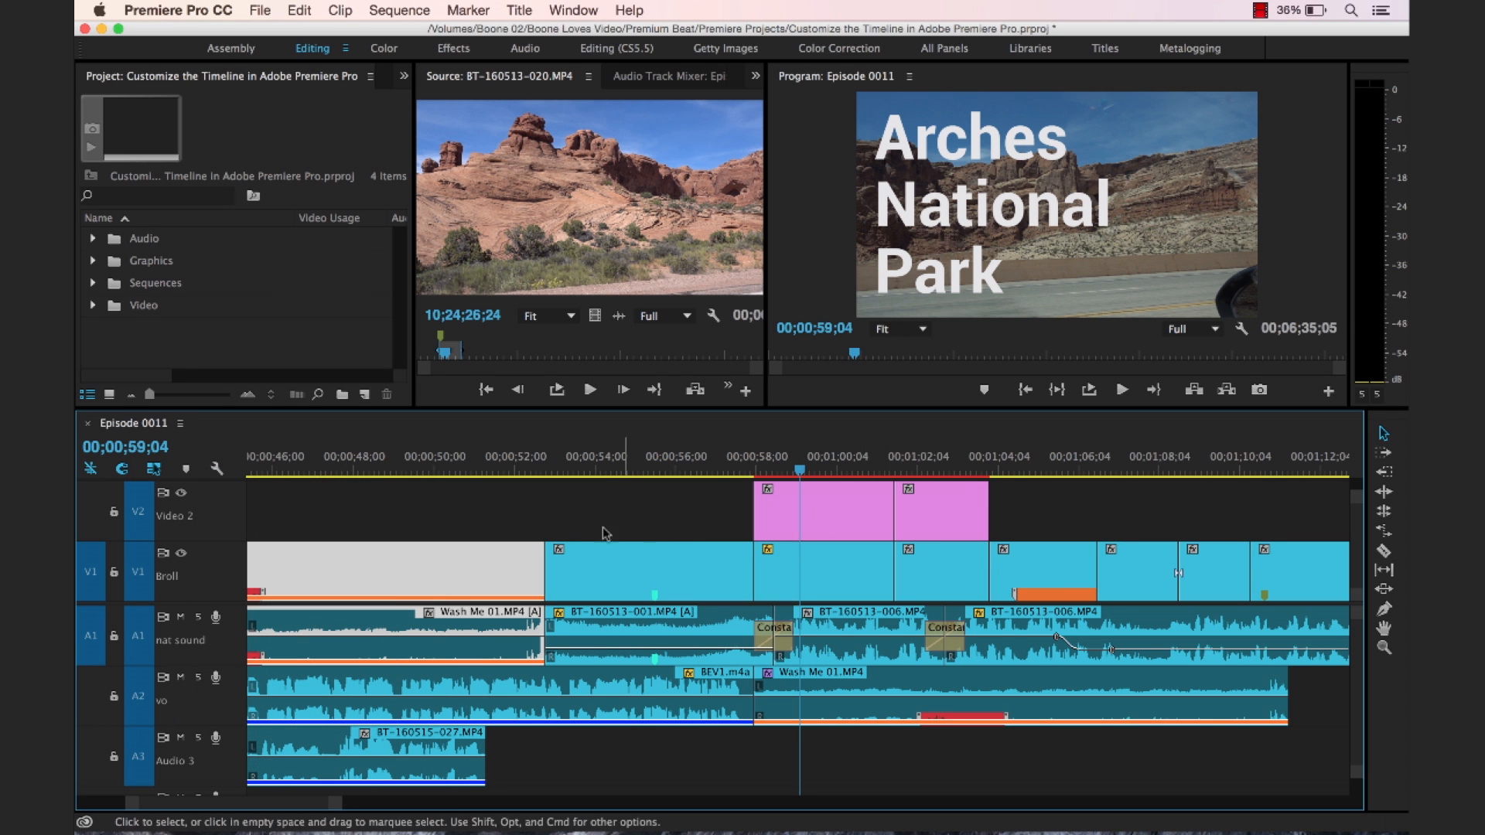
pyautogui.click(563, 526)
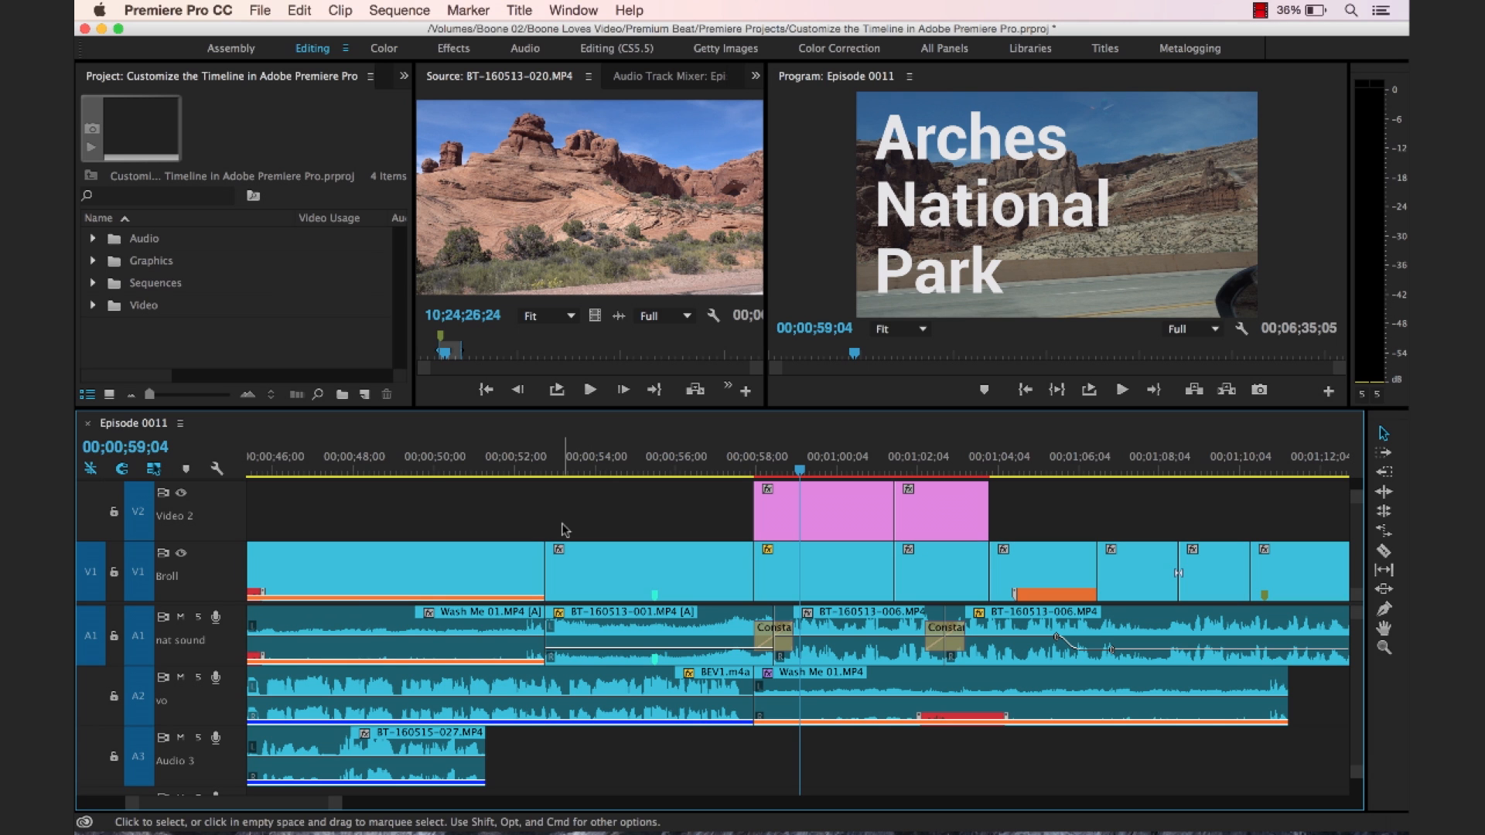
# Step: Turn off audio keyframes, audio names and audio waveforms for the timeline clips
pyautogui.click(217, 469)
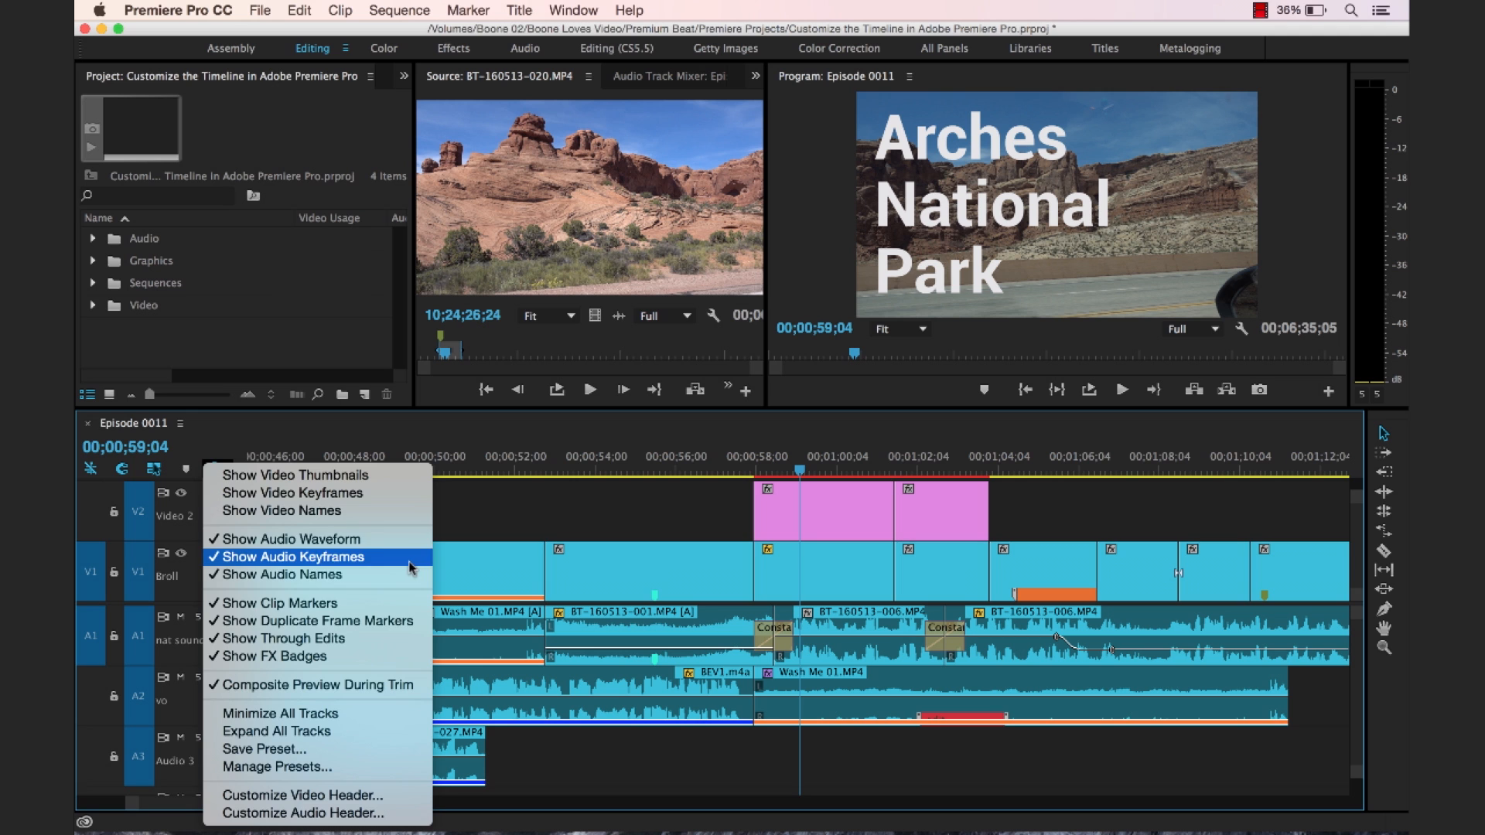
pyautogui.click(323, 559)
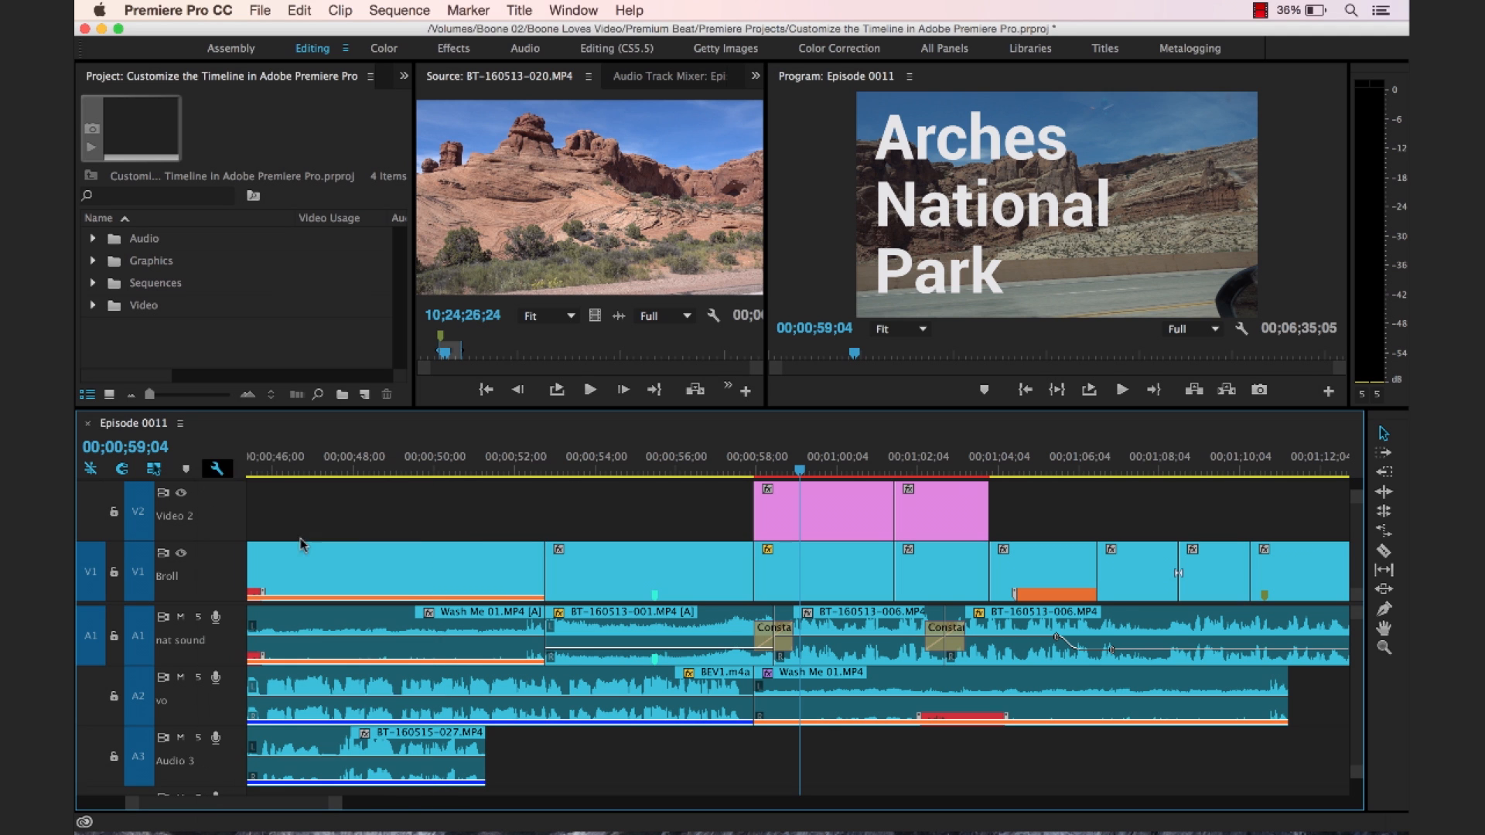
pyautogui.click(217, 469)
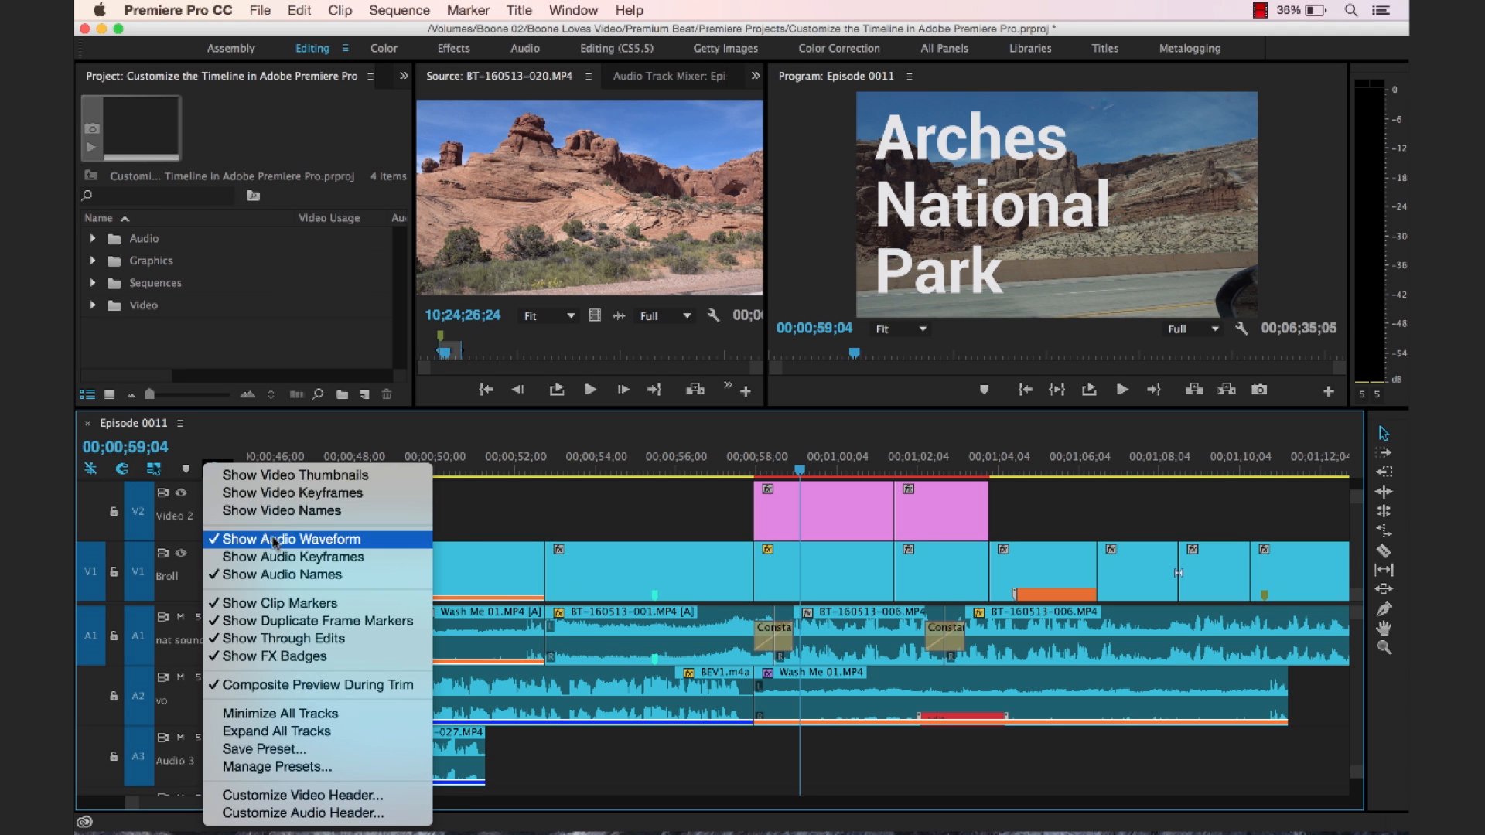
pyautogui.click(287, 575)
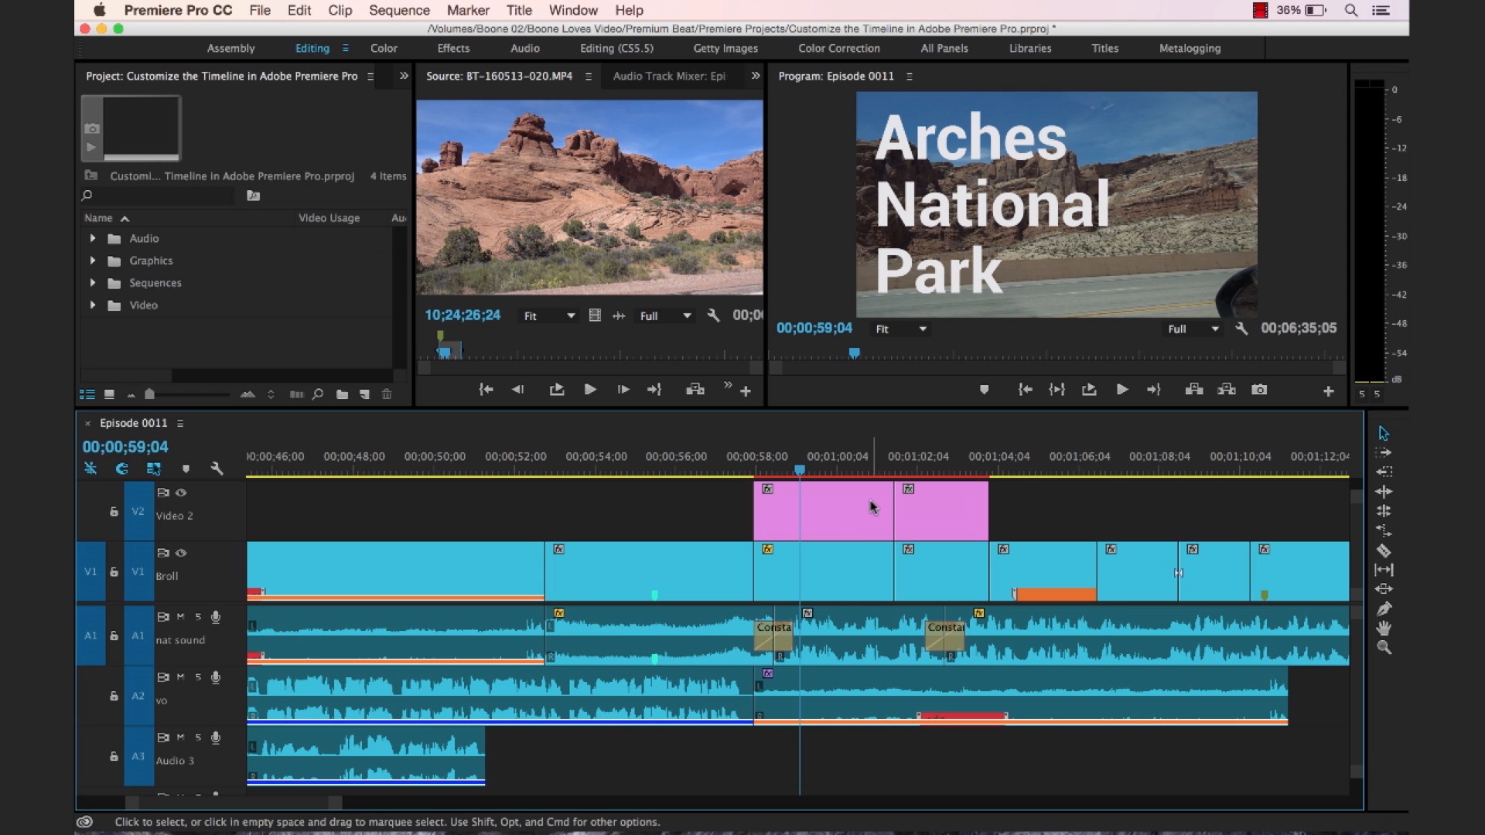
pyautogui.click(215, 469)
pyautogui.click(268, 539)
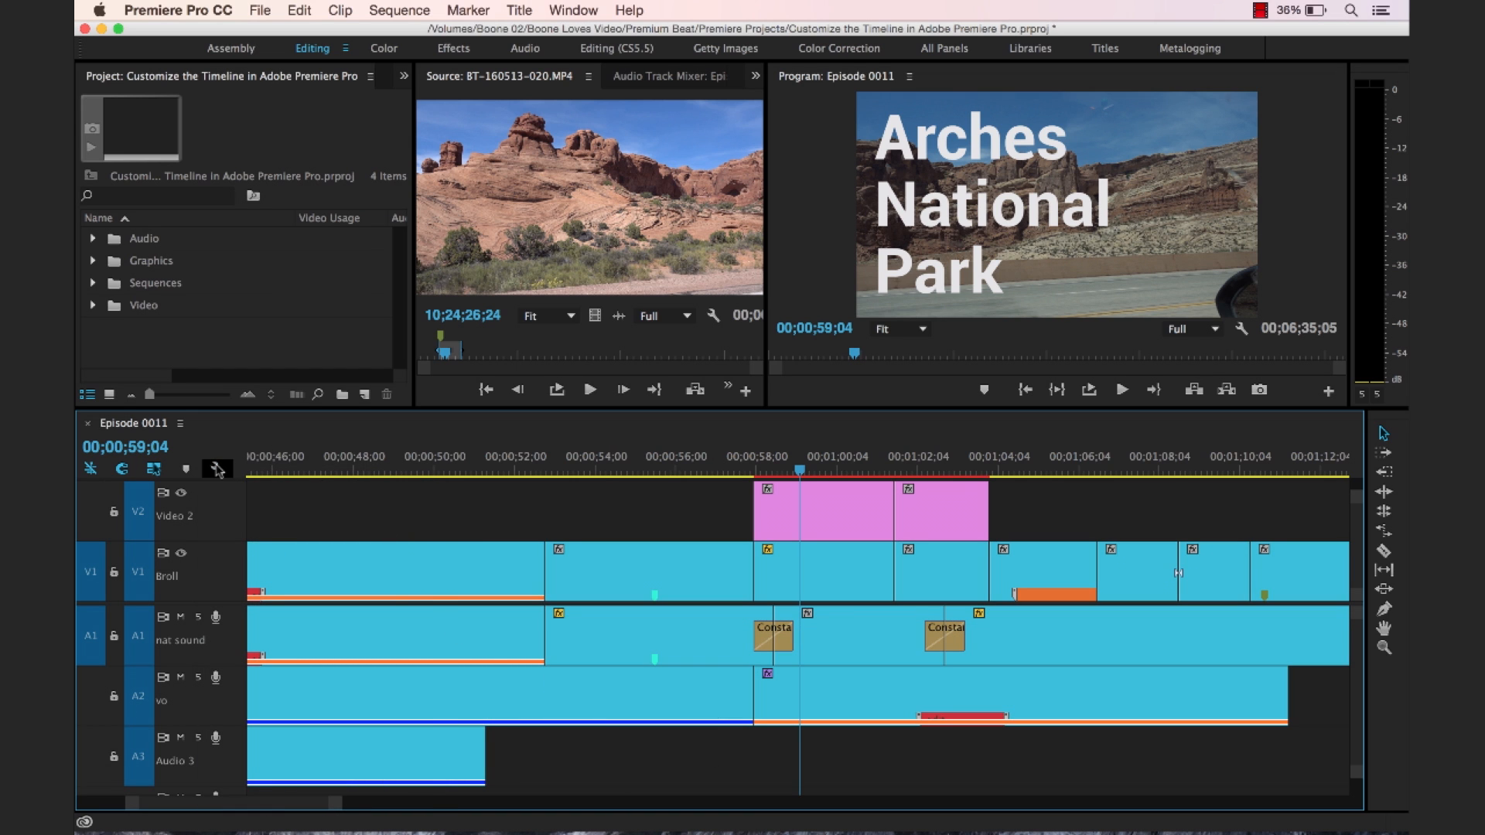
# Step: Inspect the clips carrying markers on the Broll track and turn off the display of clip markers
pyautogui.click(216, 470)
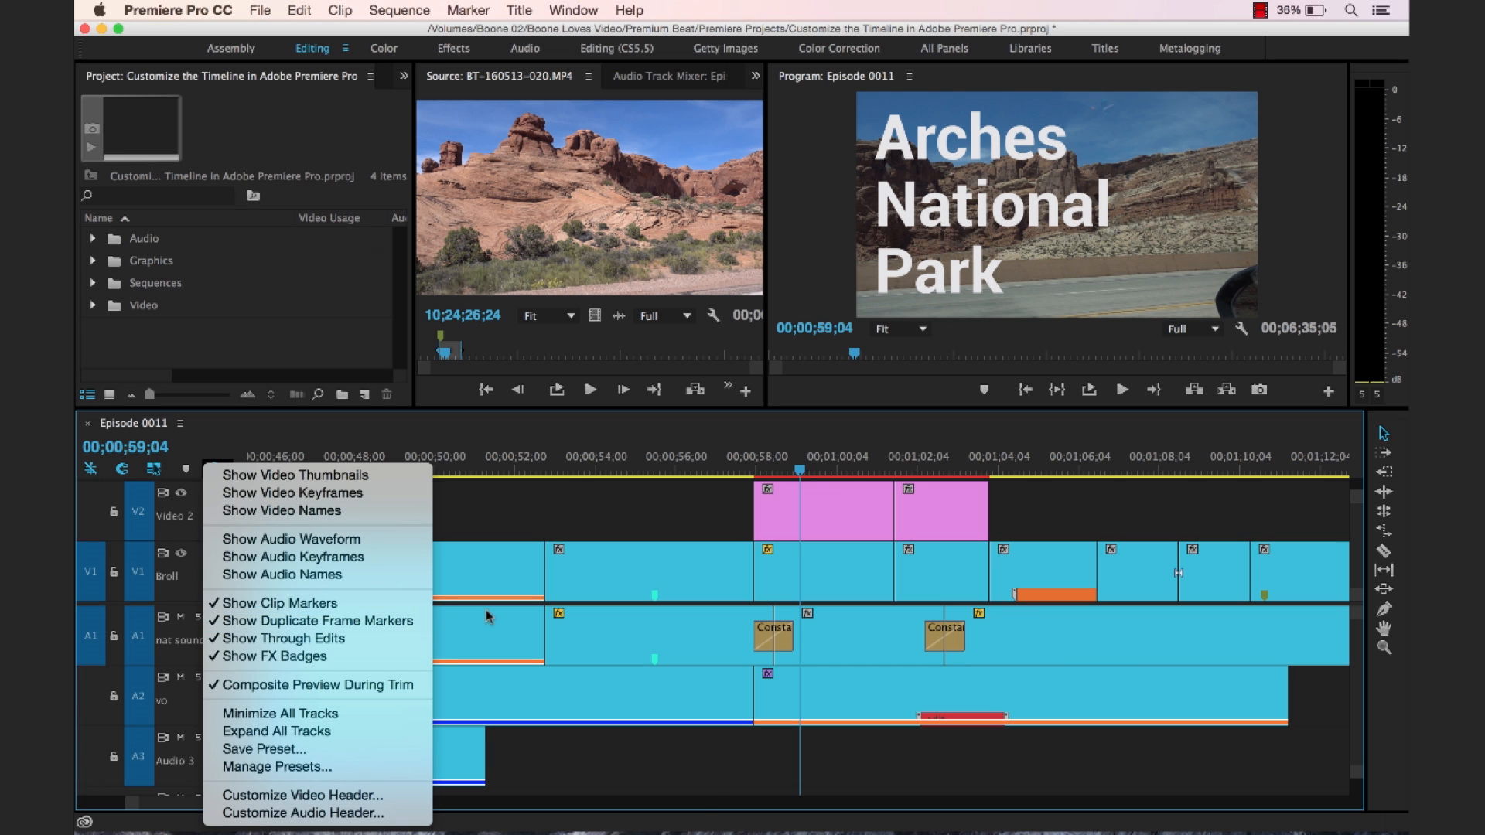
pyautogui.click(708, 782)
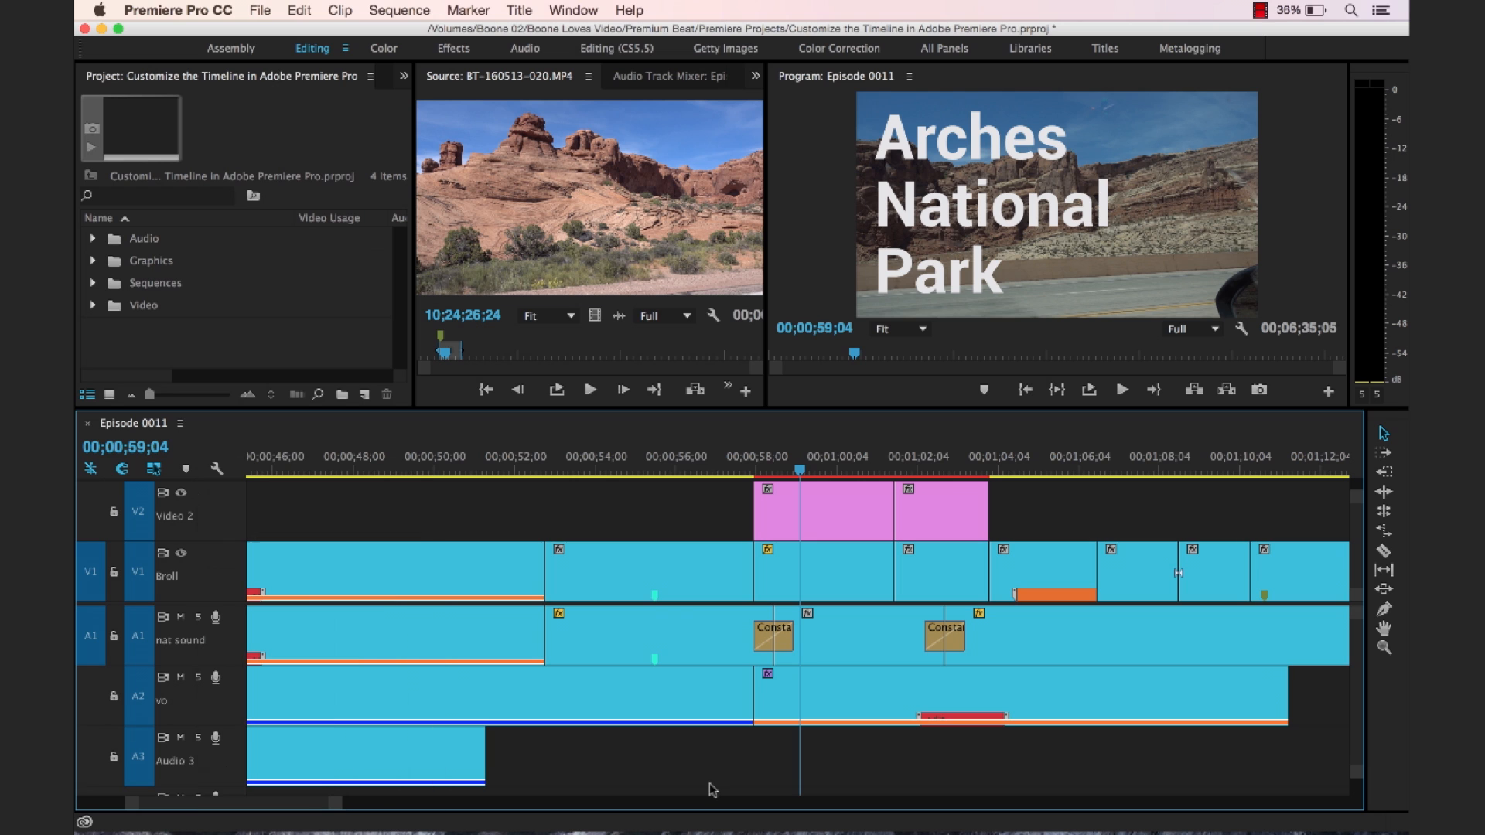
pyautogui.click(655, 594)
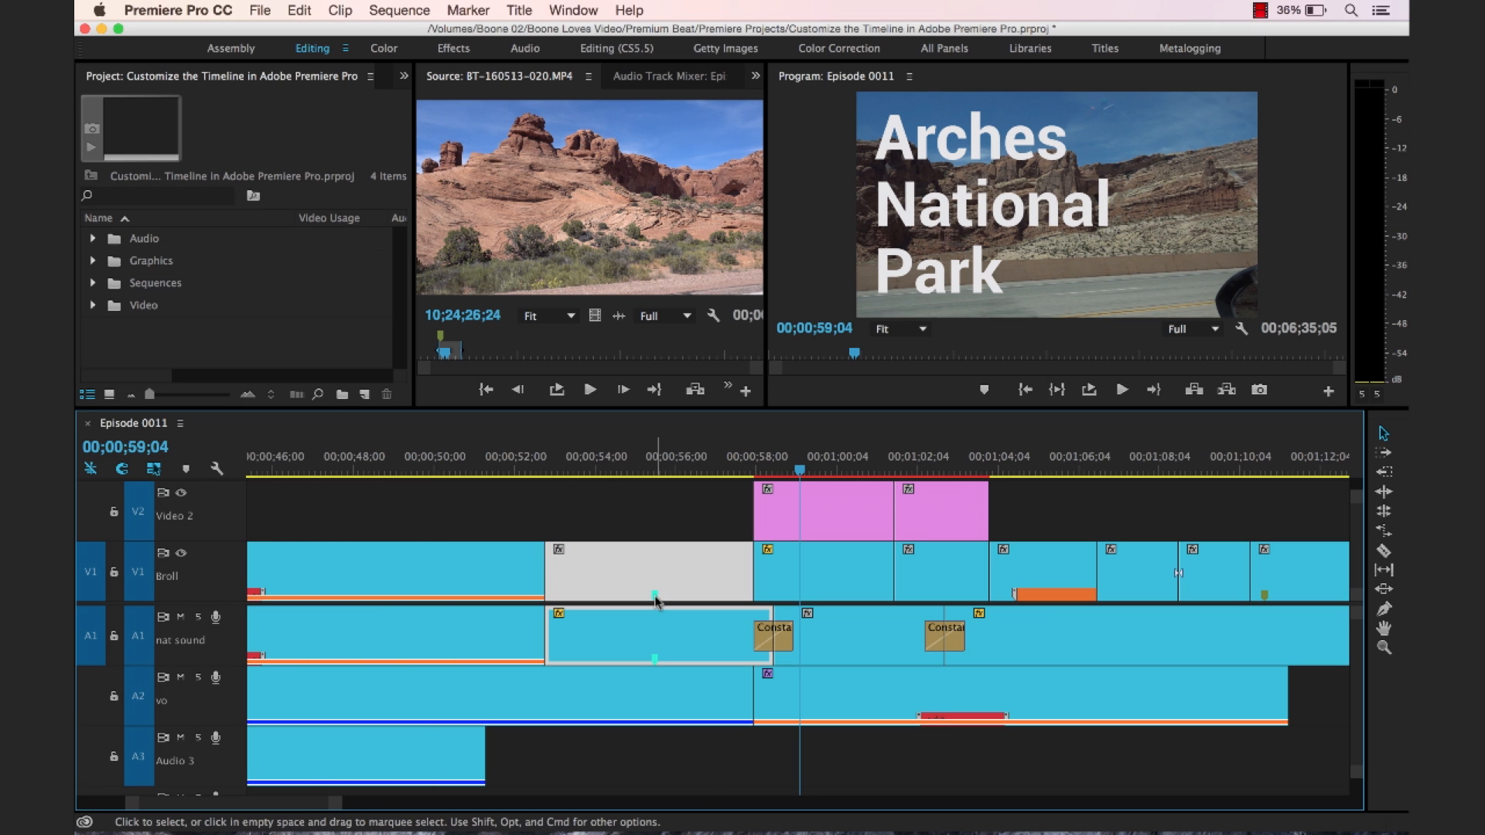
pyautogui.click(1035, 598)
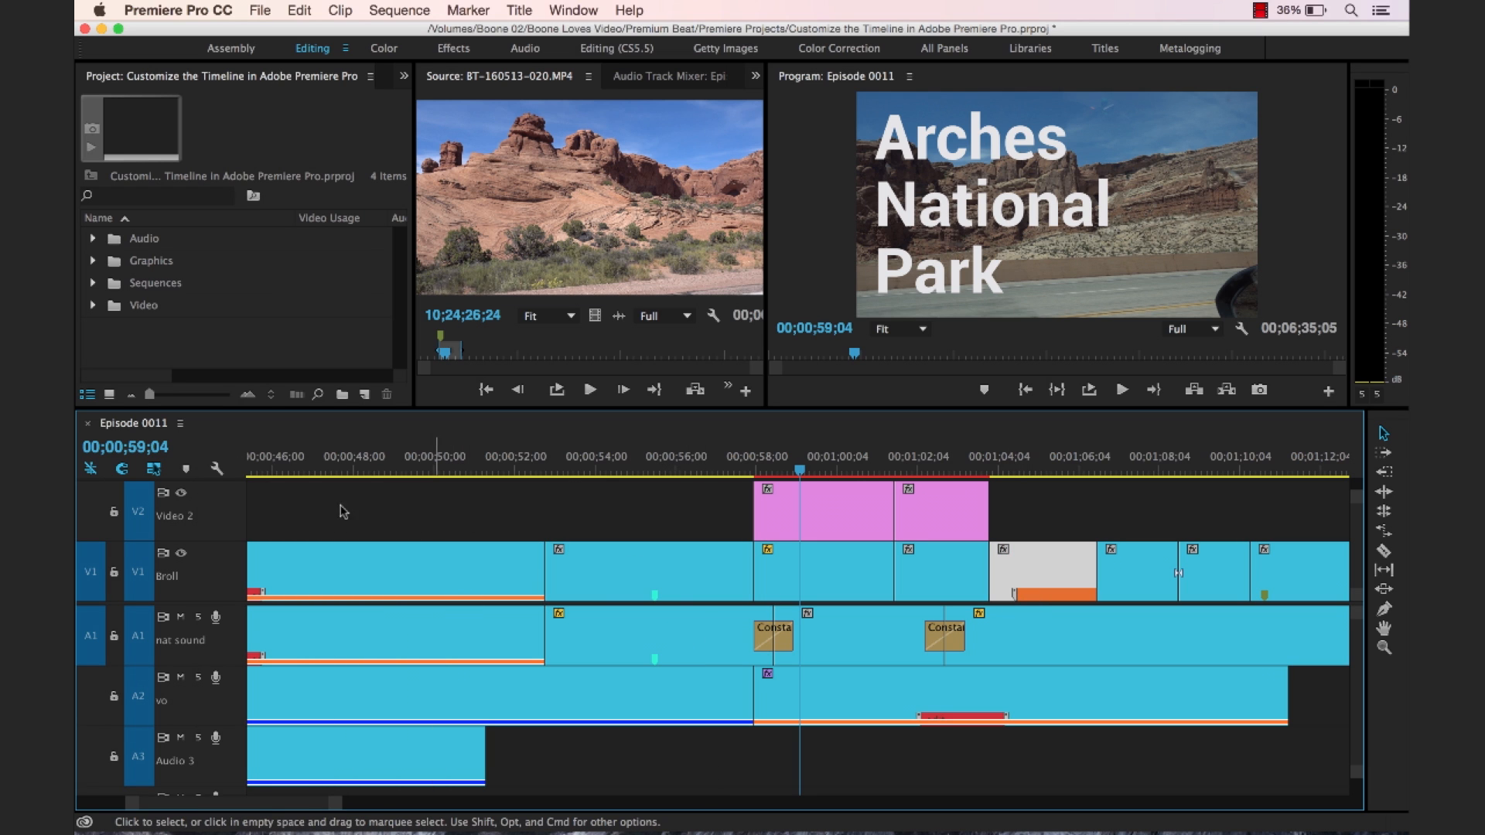
pyautogui.click(218, 469)
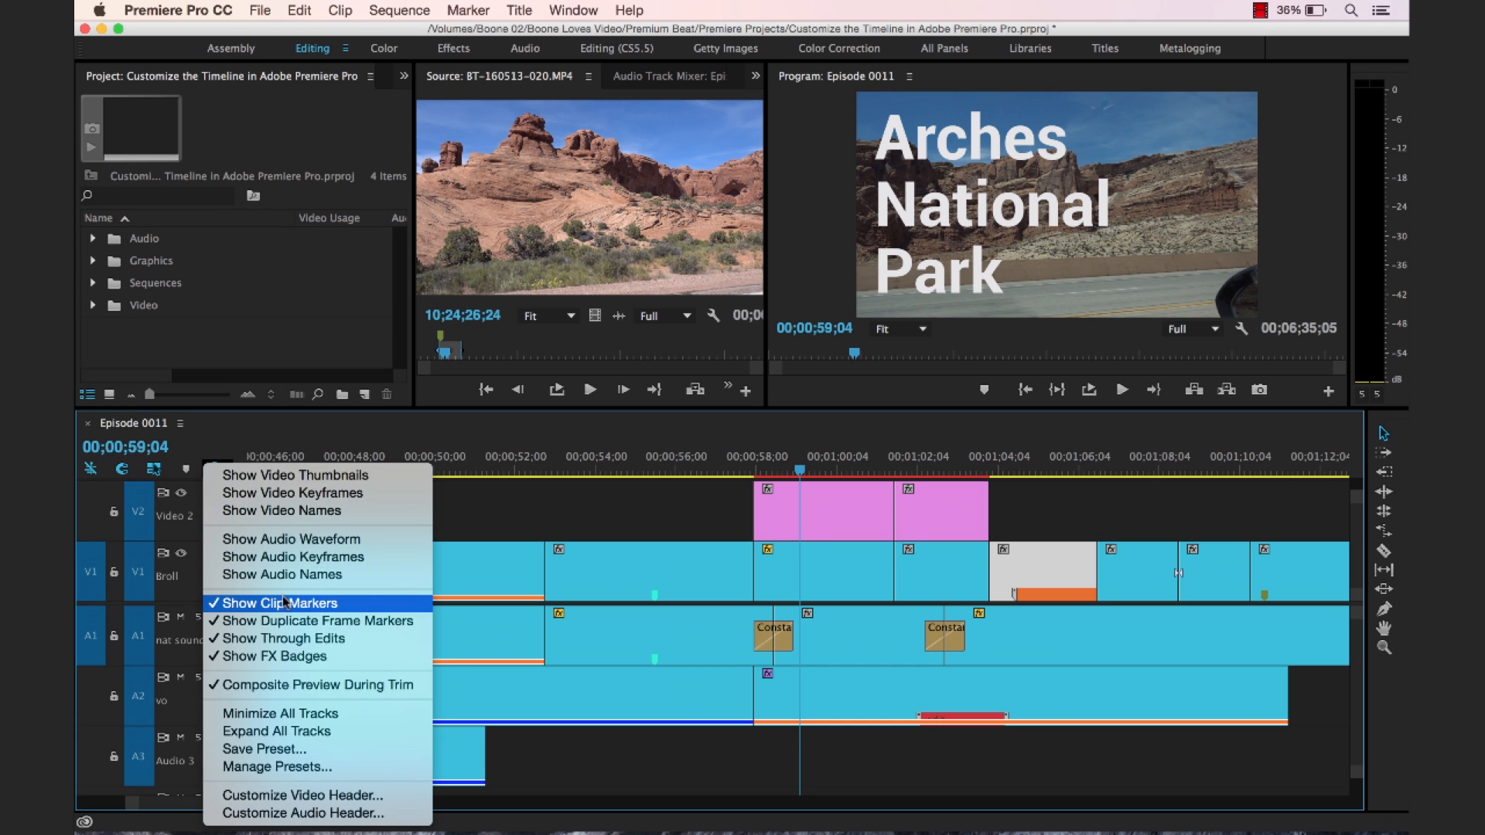
pyautogui.click(283, 603)
# Step: Examine the clips with coloured duplicate frame markers on the Broll, nat sound, vo and Audio 3 tracks
pyautogui.click(218, 470)
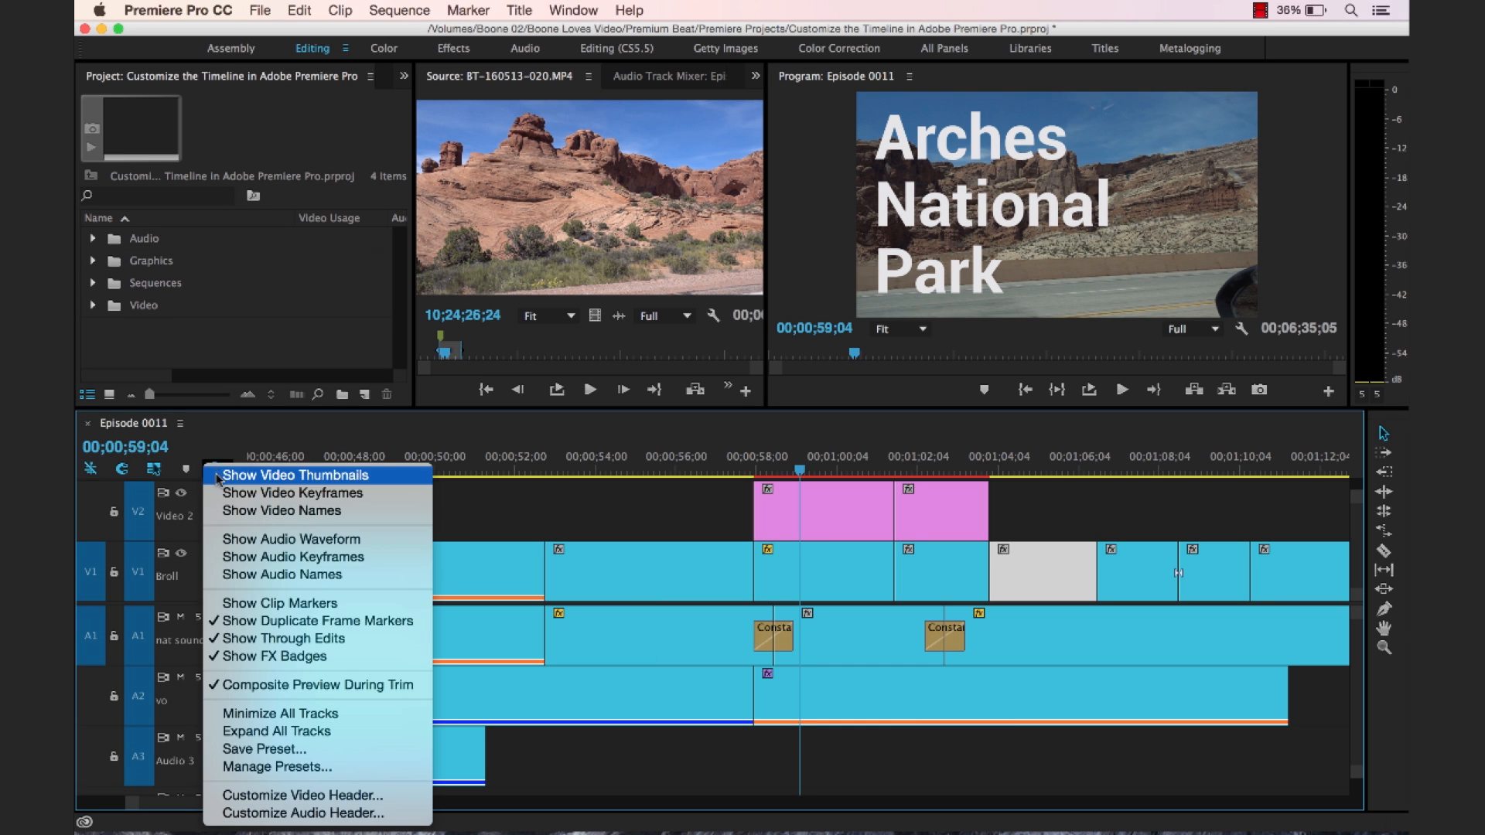
pyautogui.click(650, 775)
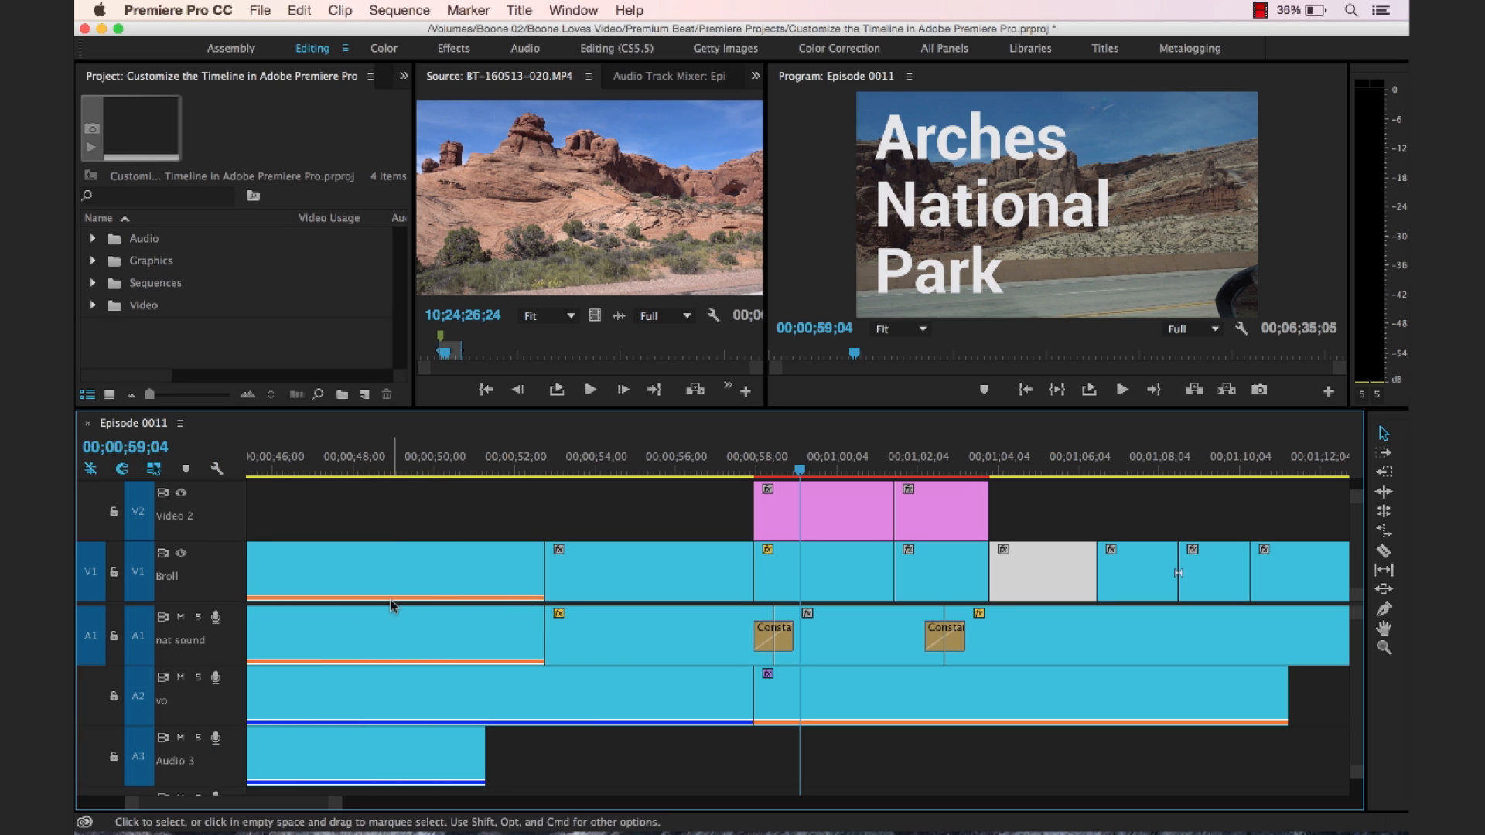
pyautogui.click(510, 650)
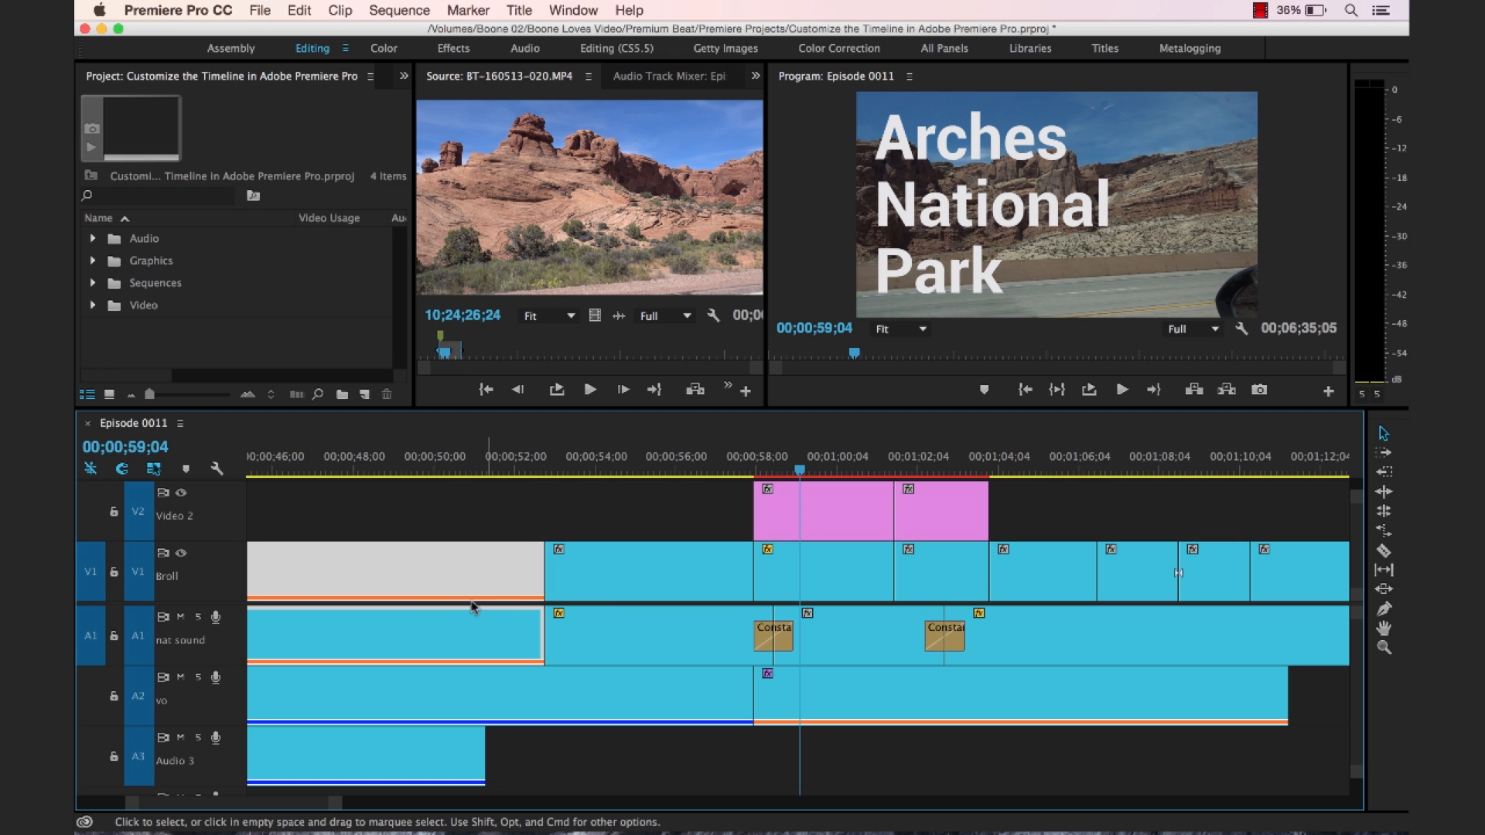
pyautogui.click(851, 713)
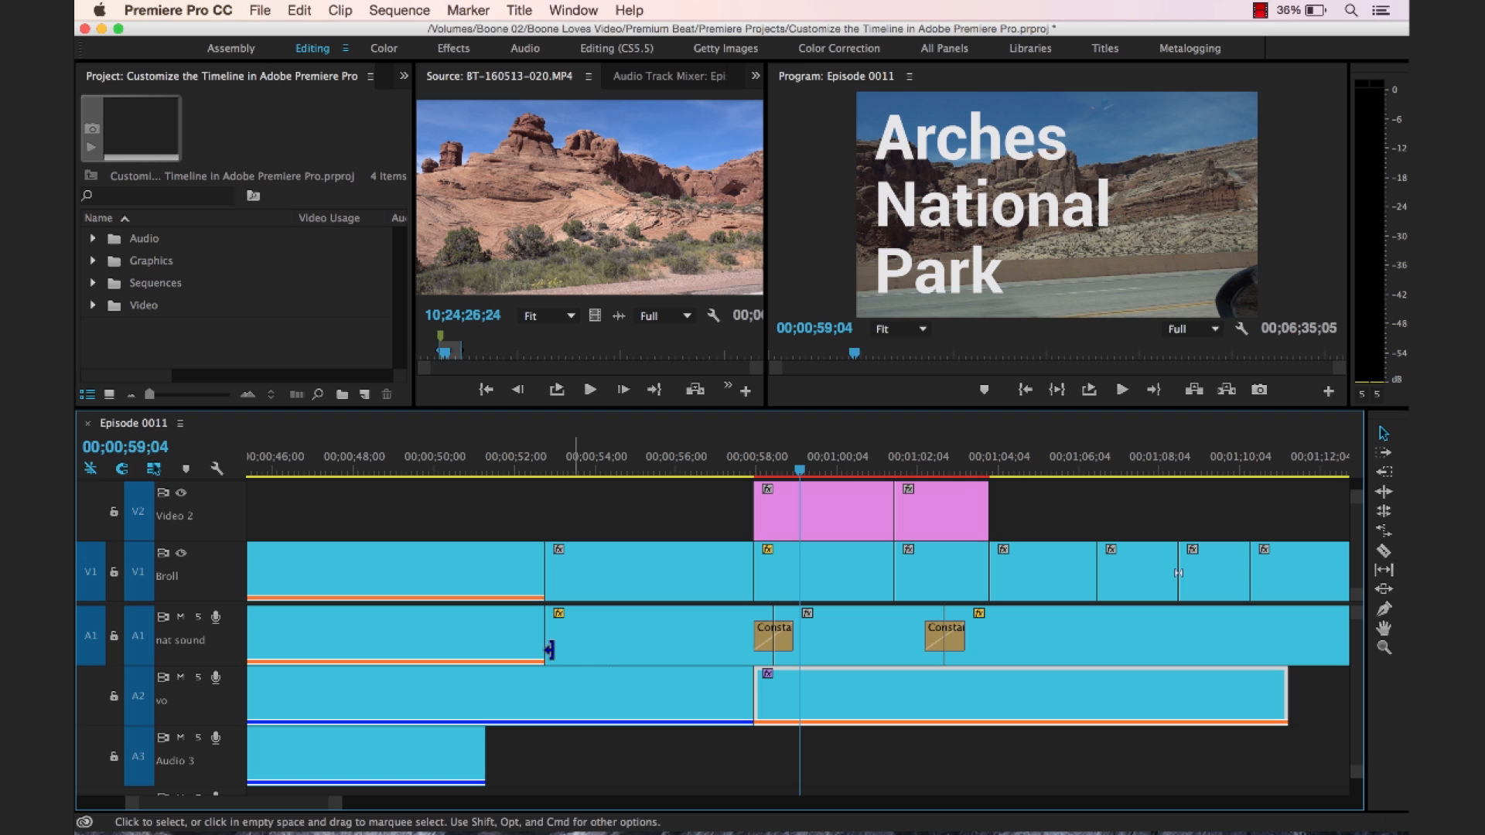
pyautogui.click(636, 715)
pyautogui.click(423, 775)
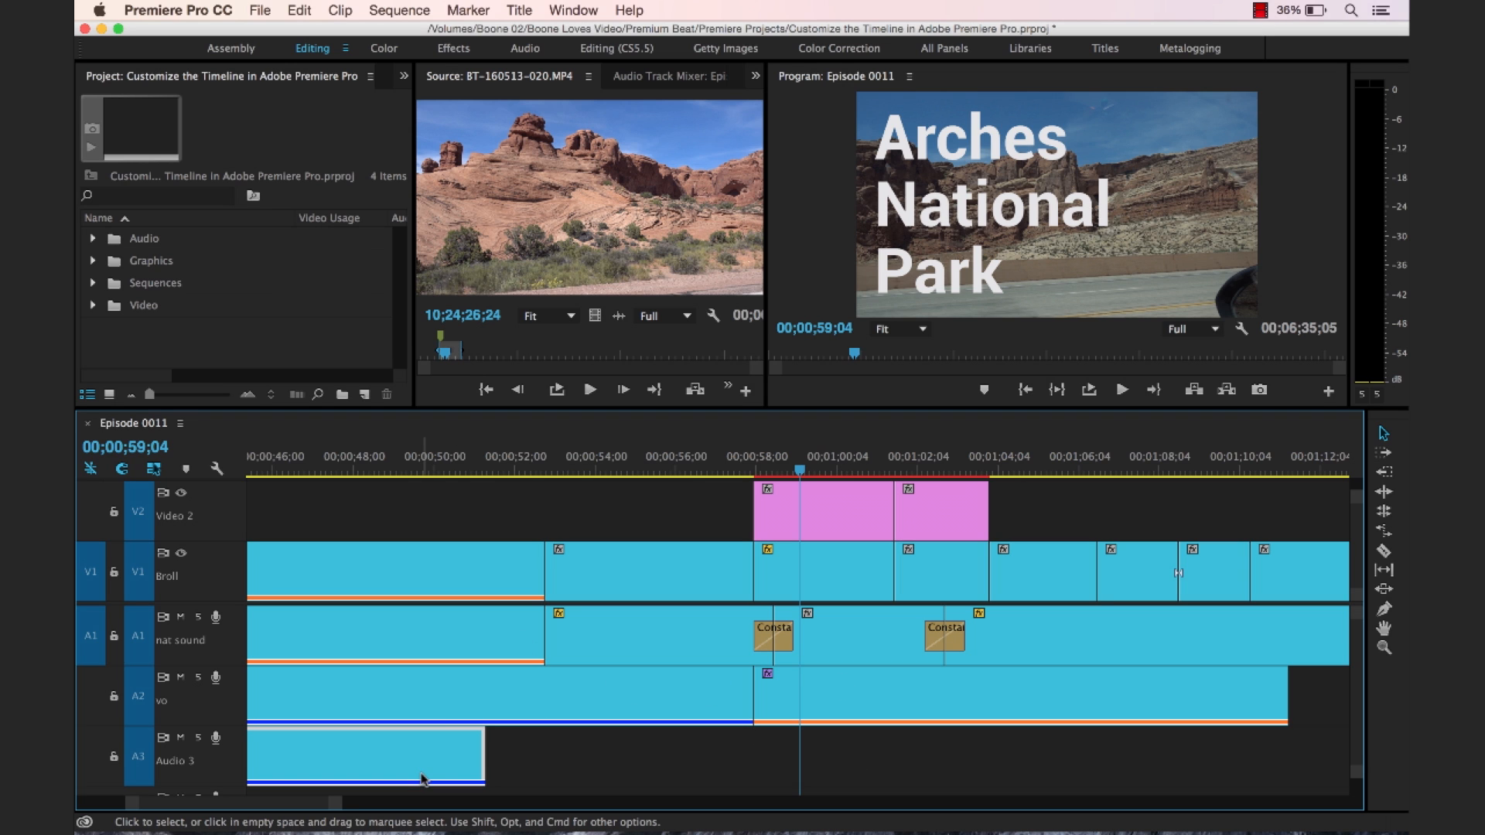
pyautogui.click(459, 547)
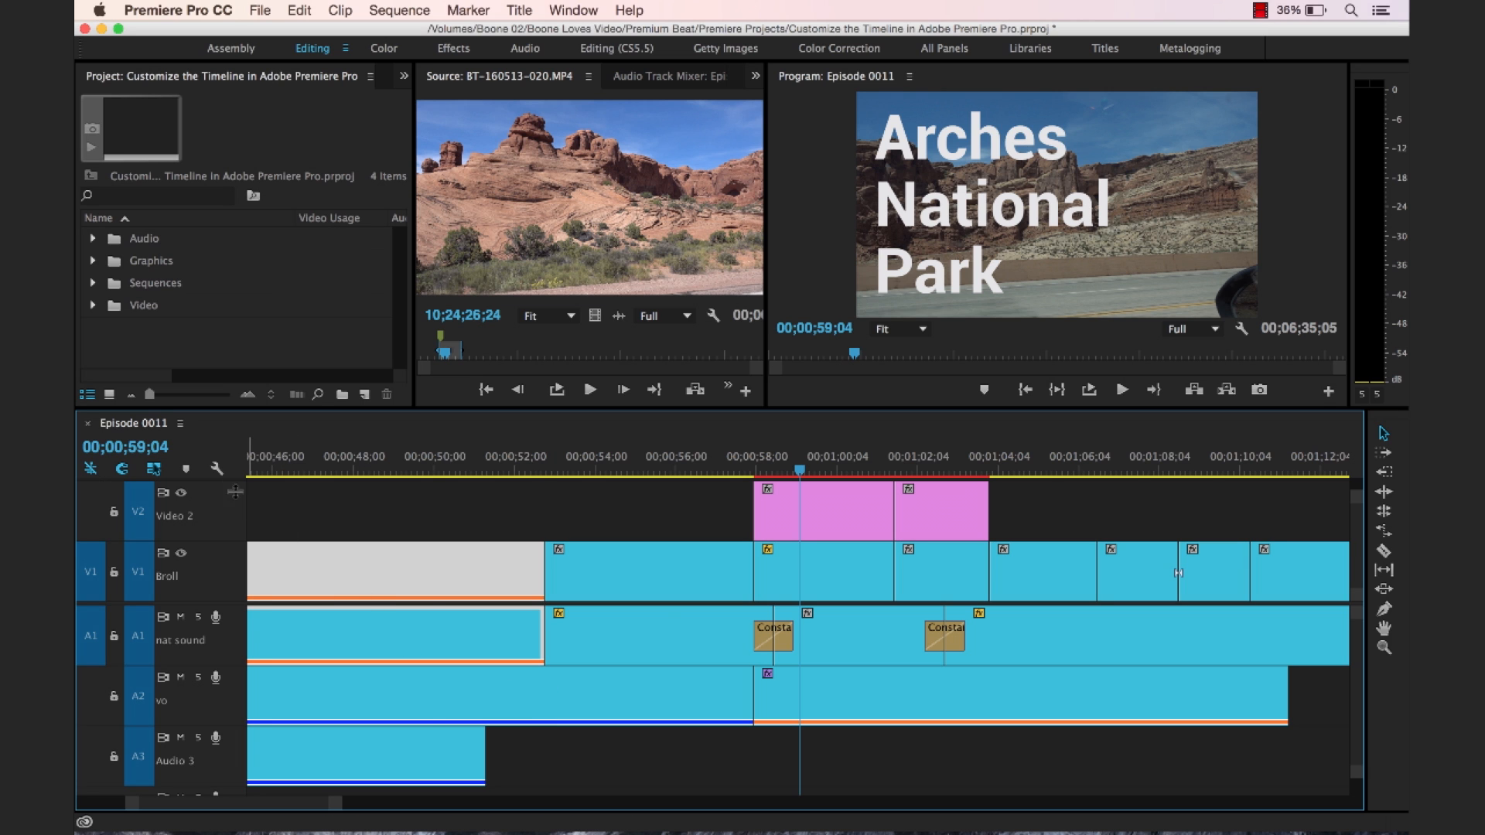
# Step: Turn off the display of duplicate frame markers and through edits for the timeline clips
pyautogui.click(217, 469)
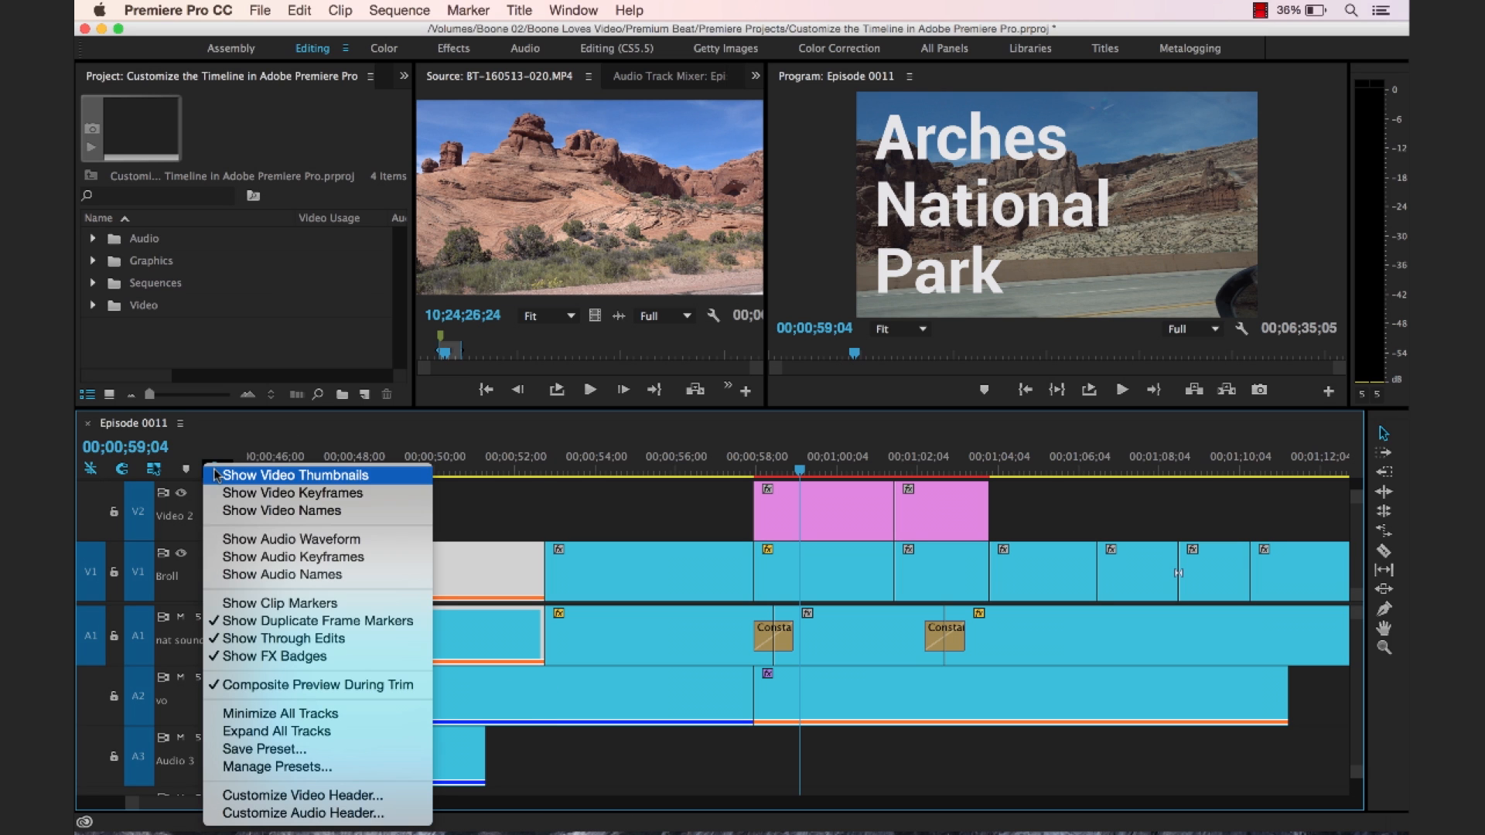
pyautogui.click(277, 621)
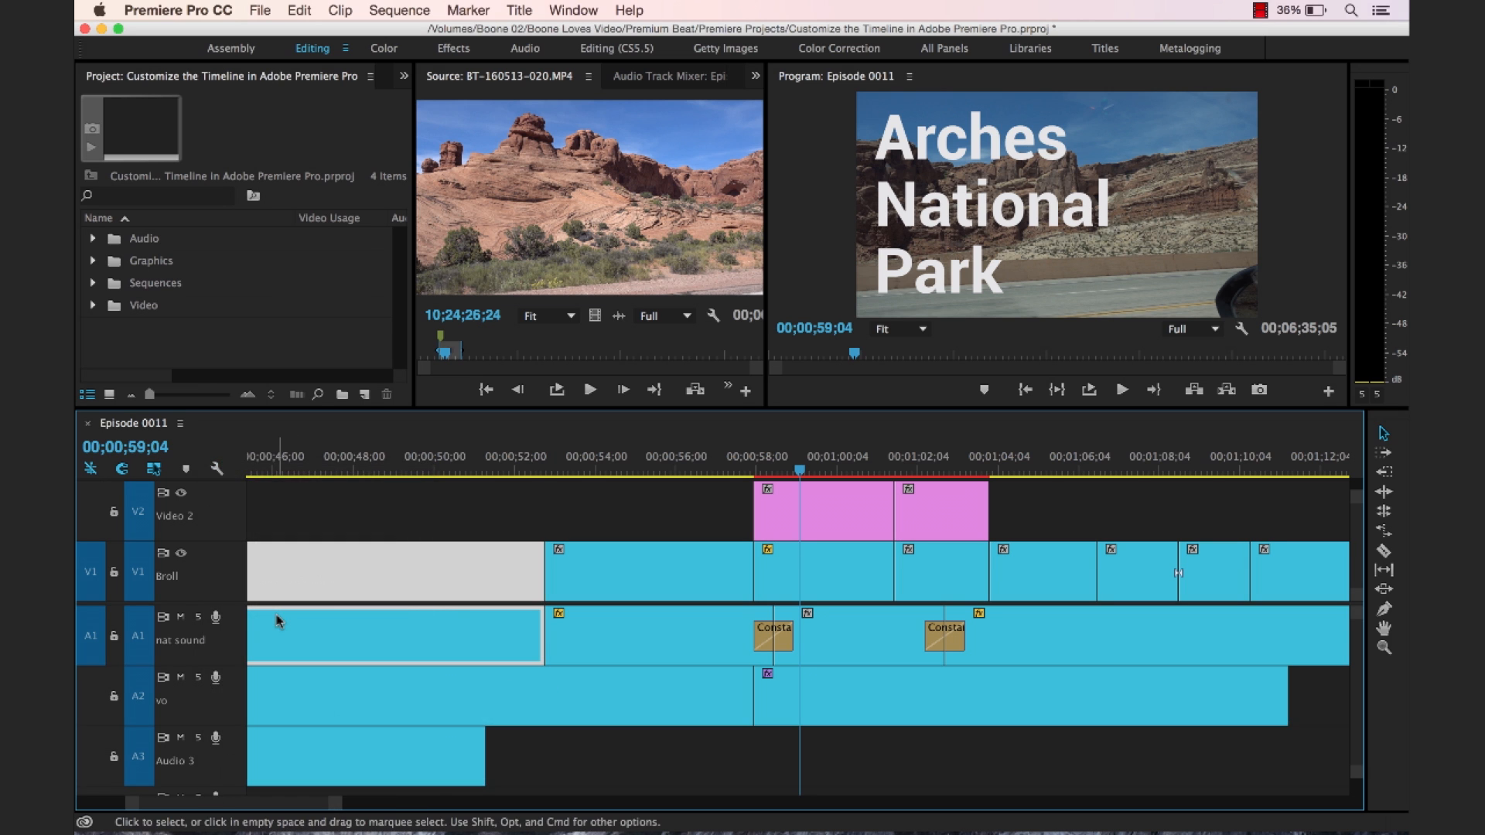
pyautogui.click(217, 469)
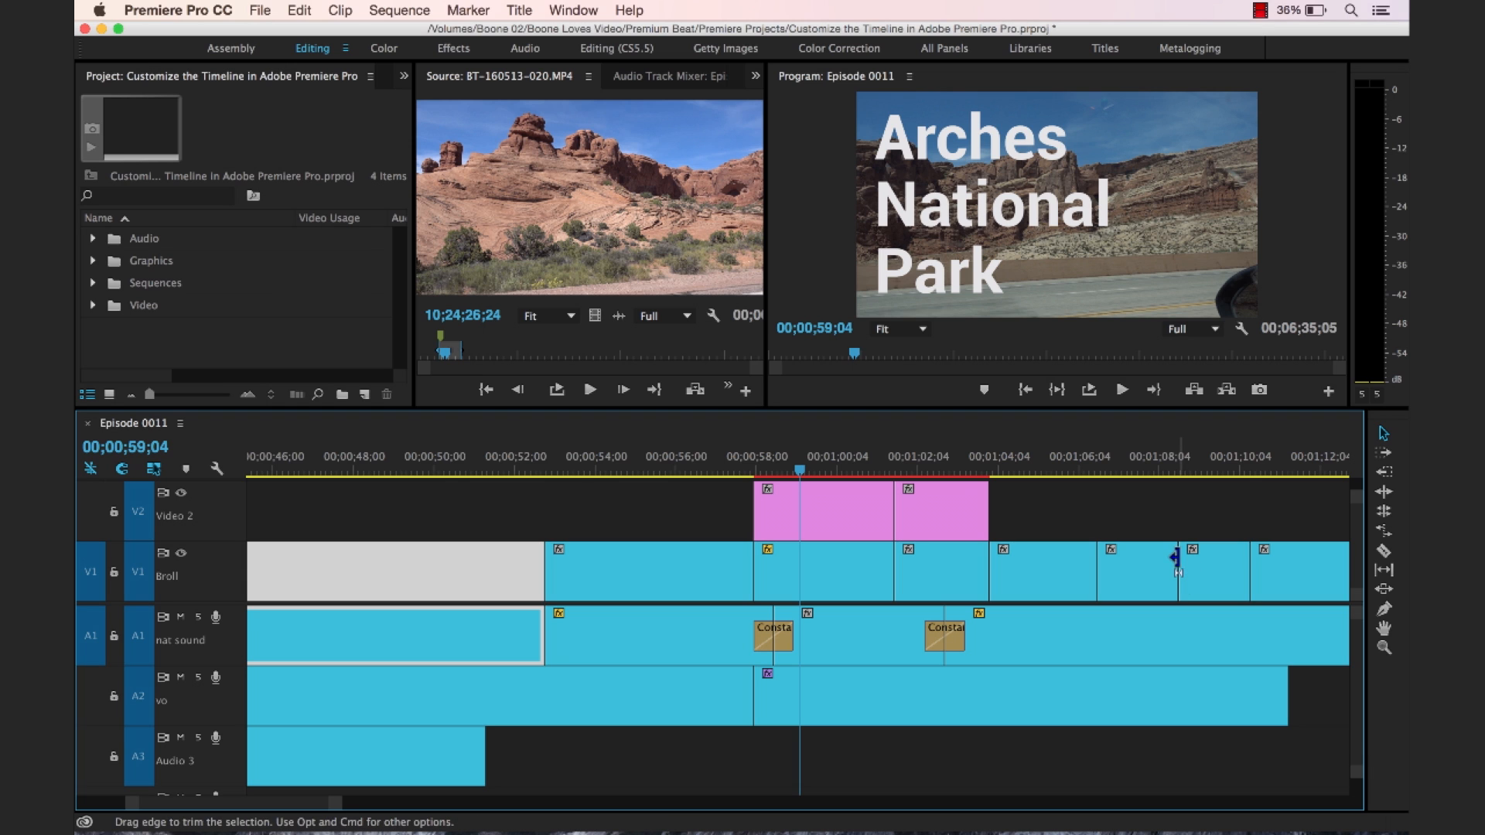
pyautogui.click(1160, 565)
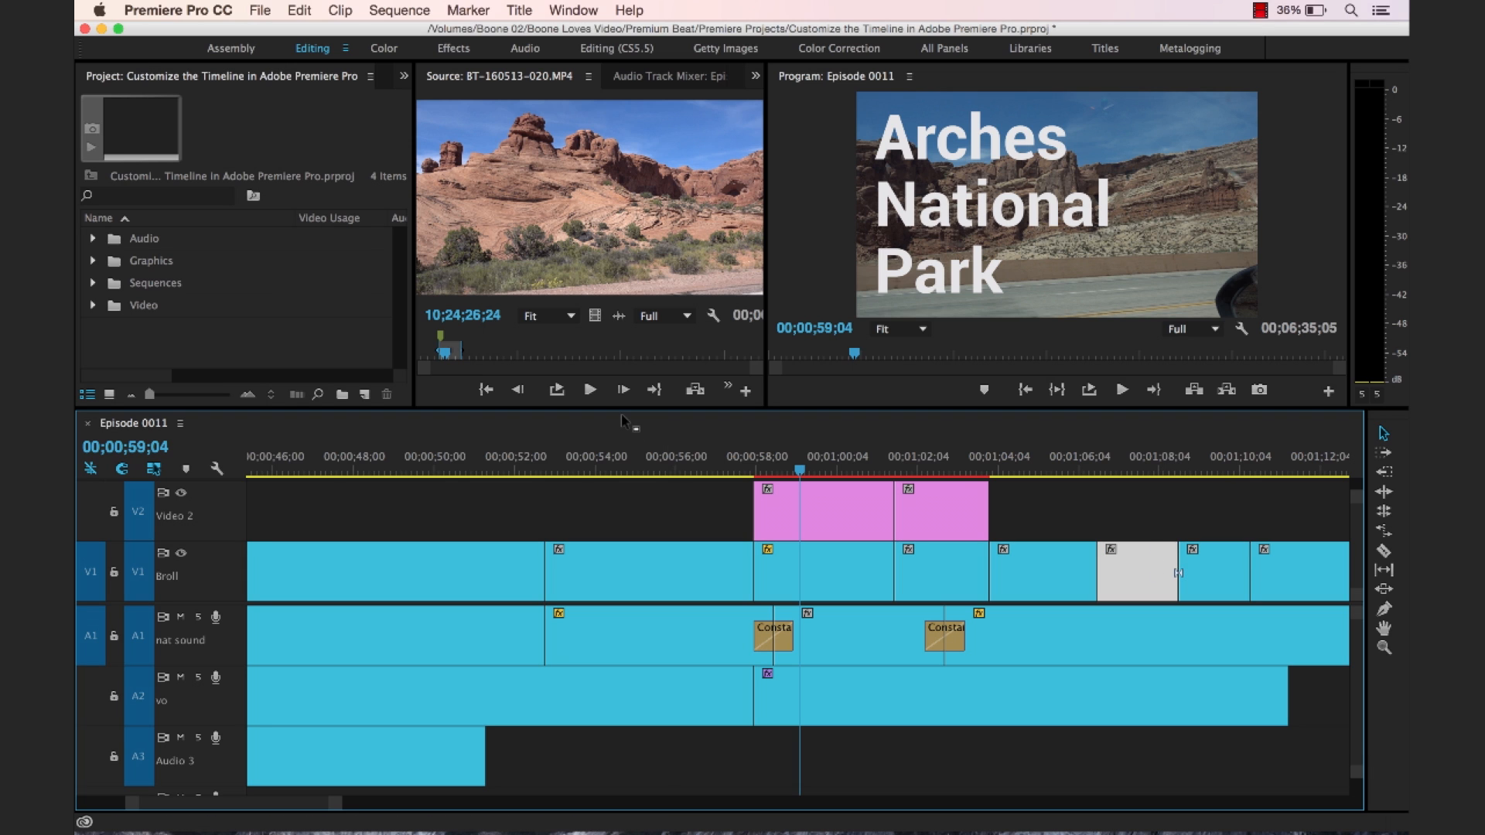
pyautogui.click(217, 468)
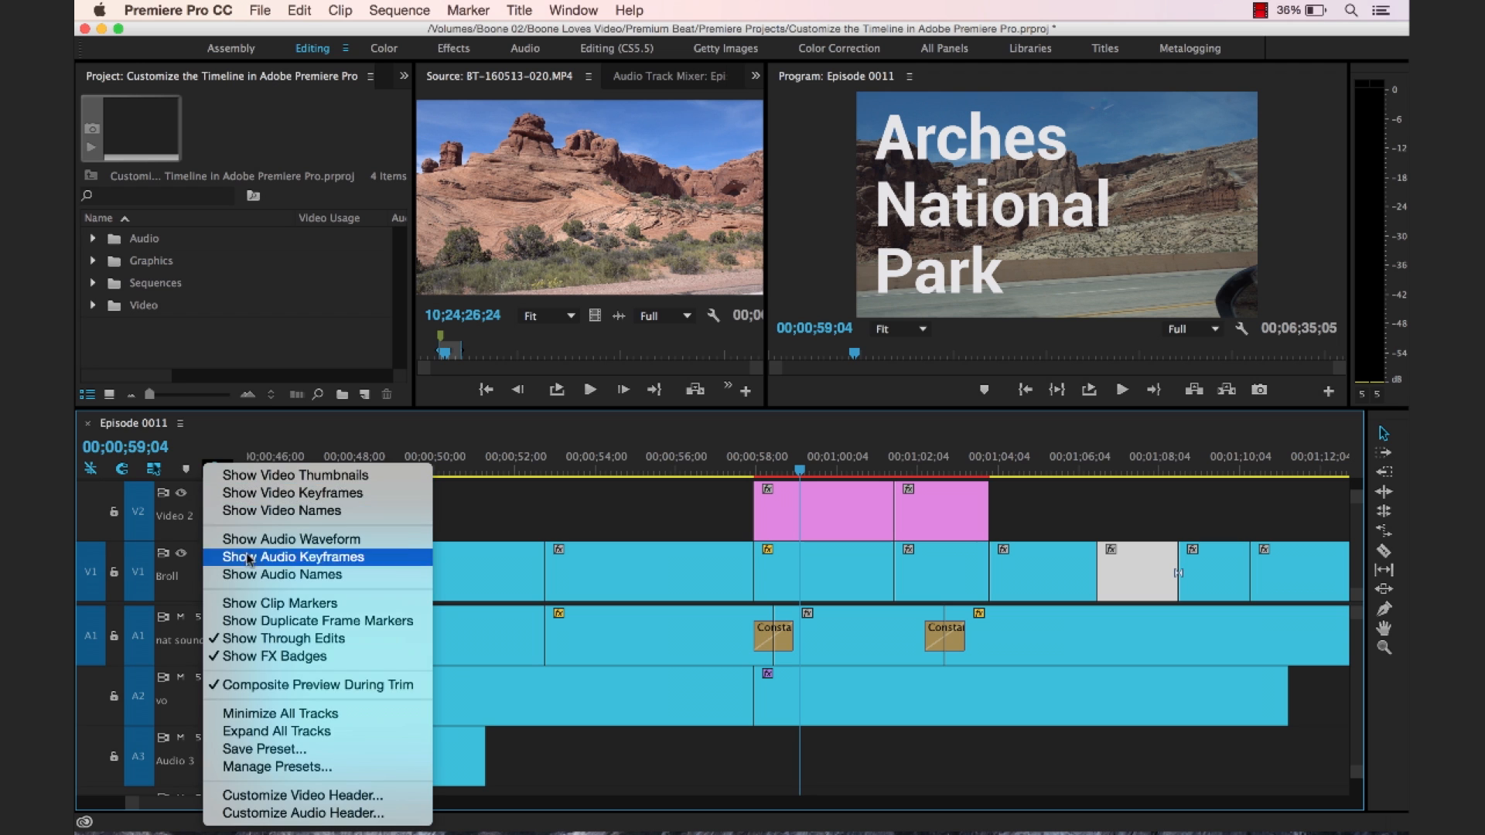
pyautogui.click(265, 645)
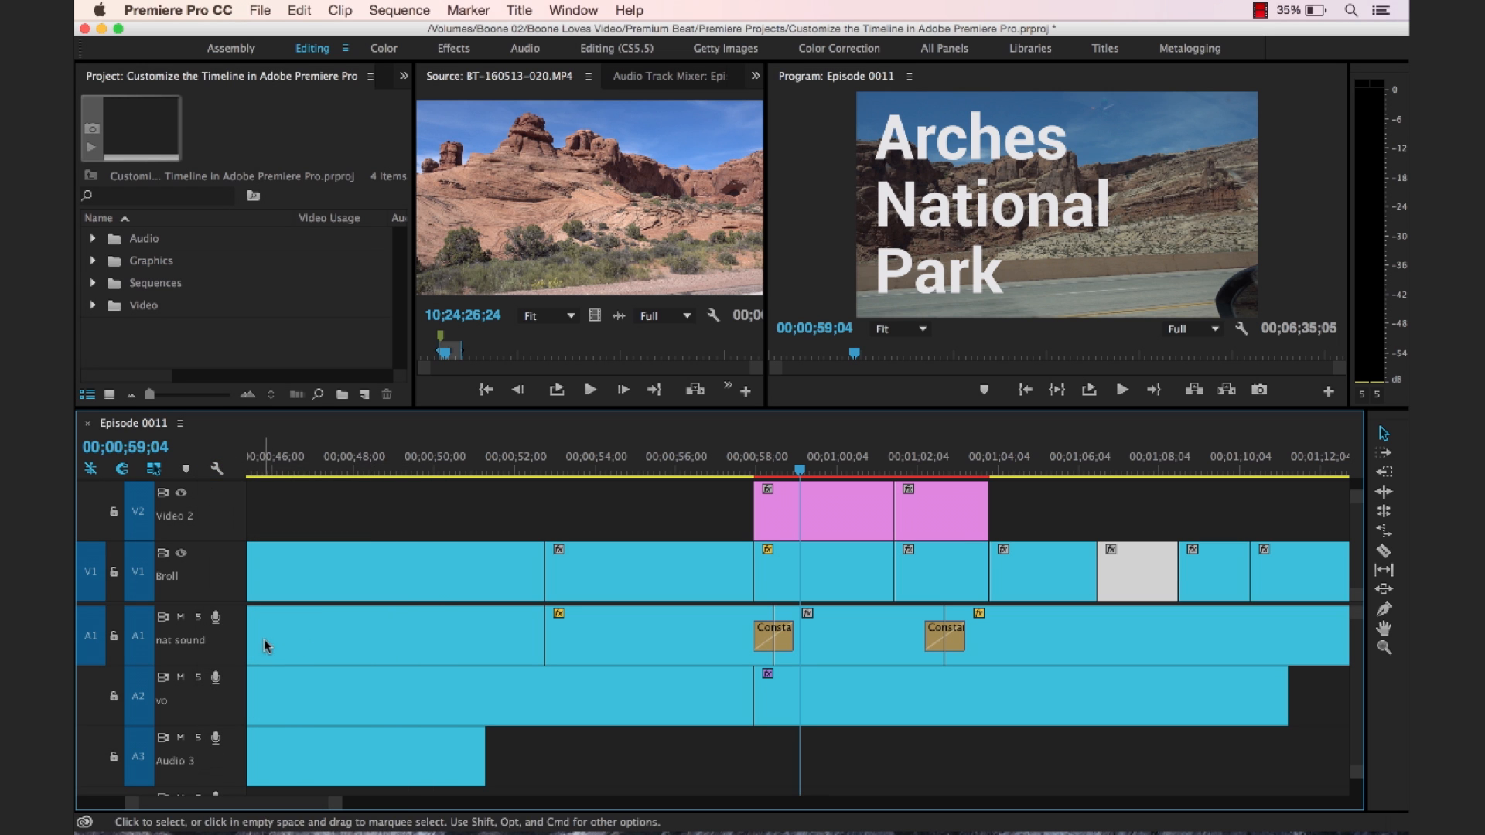
# Step: Inspect the effects on the Broll clip before the title and its nat sound audio in Effect Controls, expanding the Volume settings
pyautogui.click(217, 469)
pyautogui.click(312, 657)
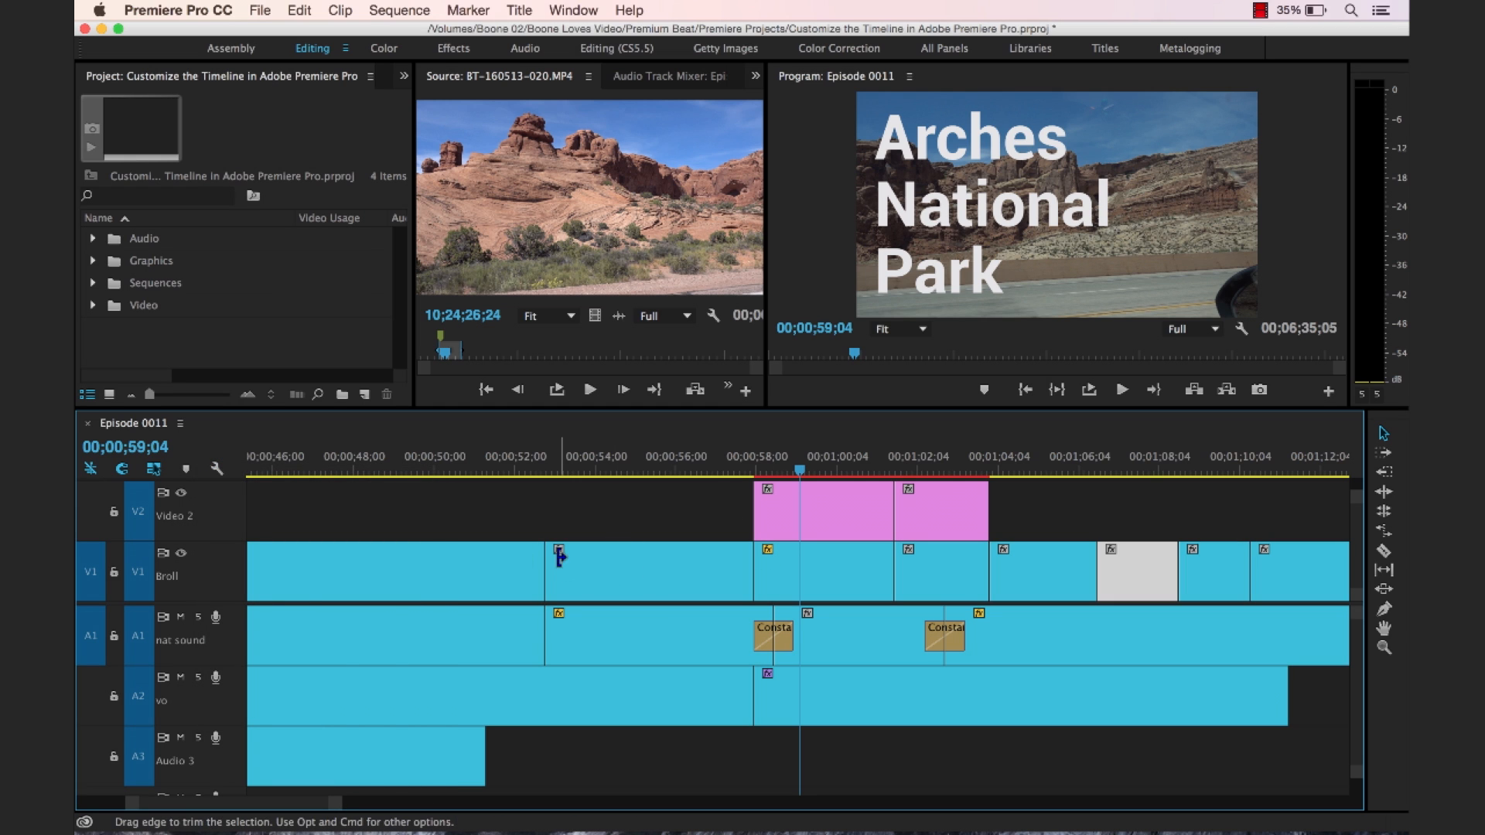
pyautogui.click(617, 562)
pyautogui.click(611, 524)
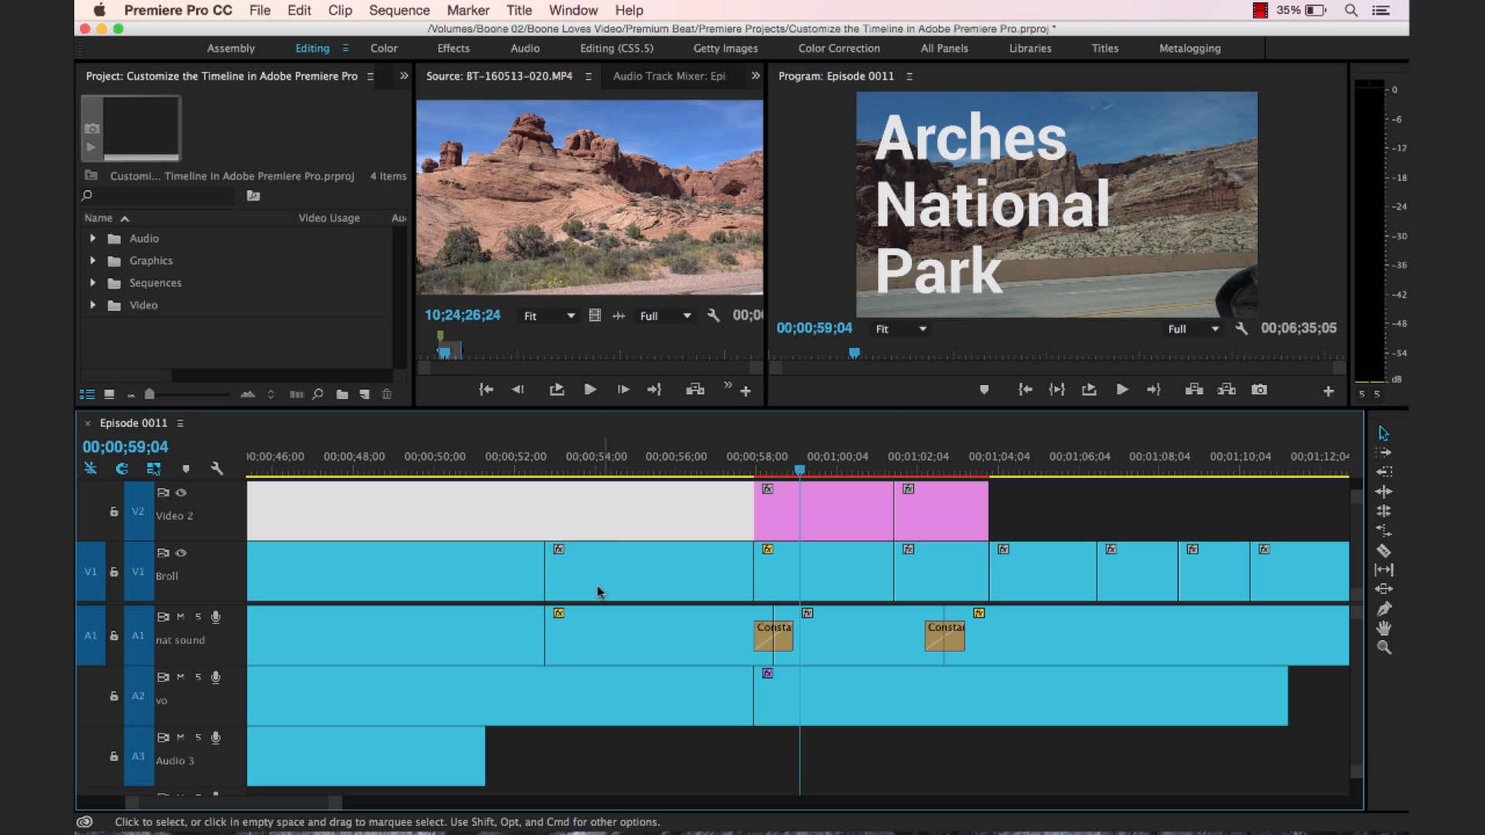
pyautogui.click(611, 656)
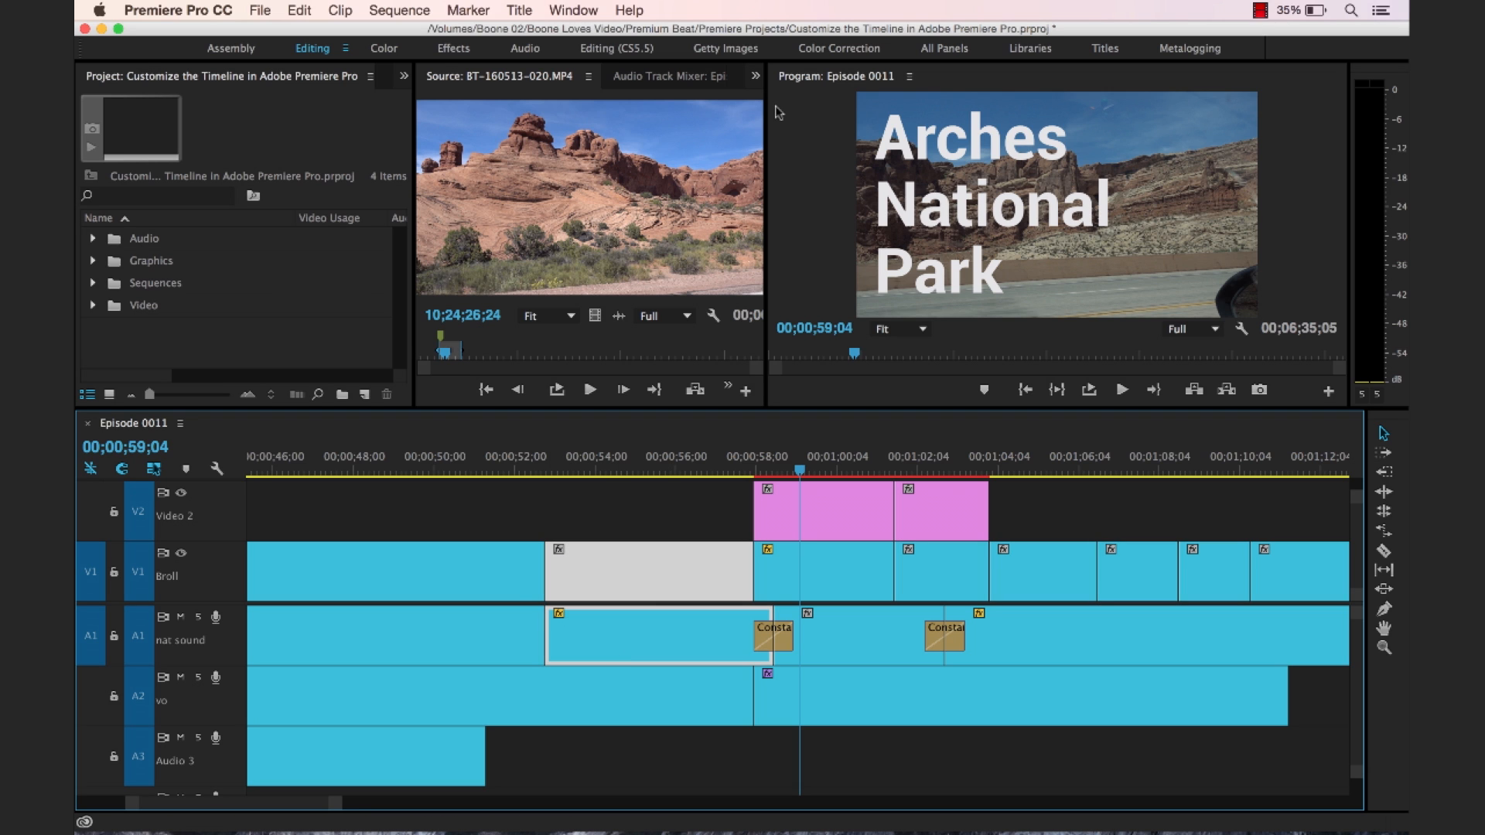
pyautogui.click(755, 75)
pyautogui.click(786, 140)
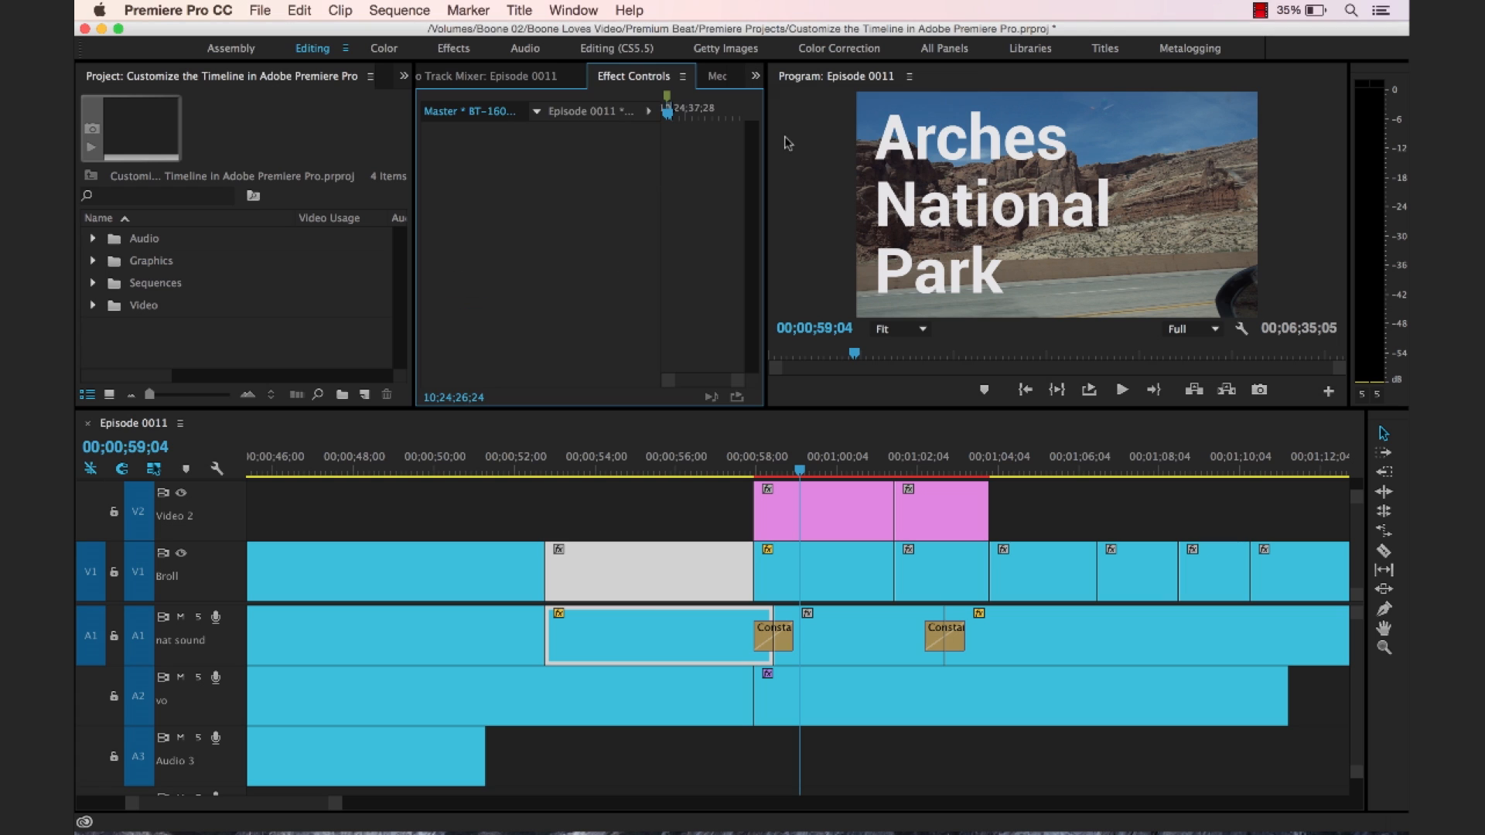
pyautogui.click(642, 625)
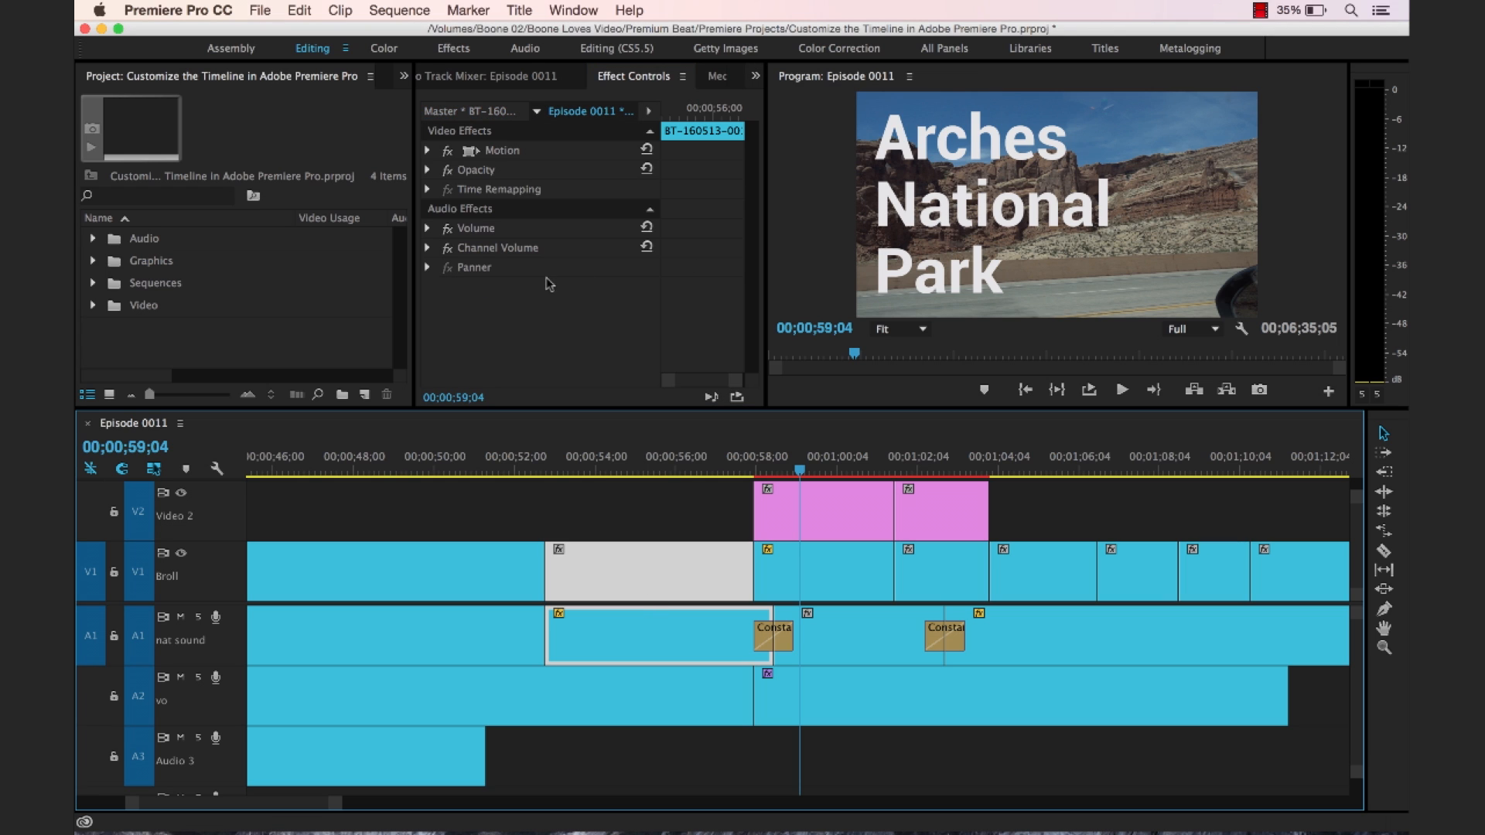
pyautogui.click(428, 228)
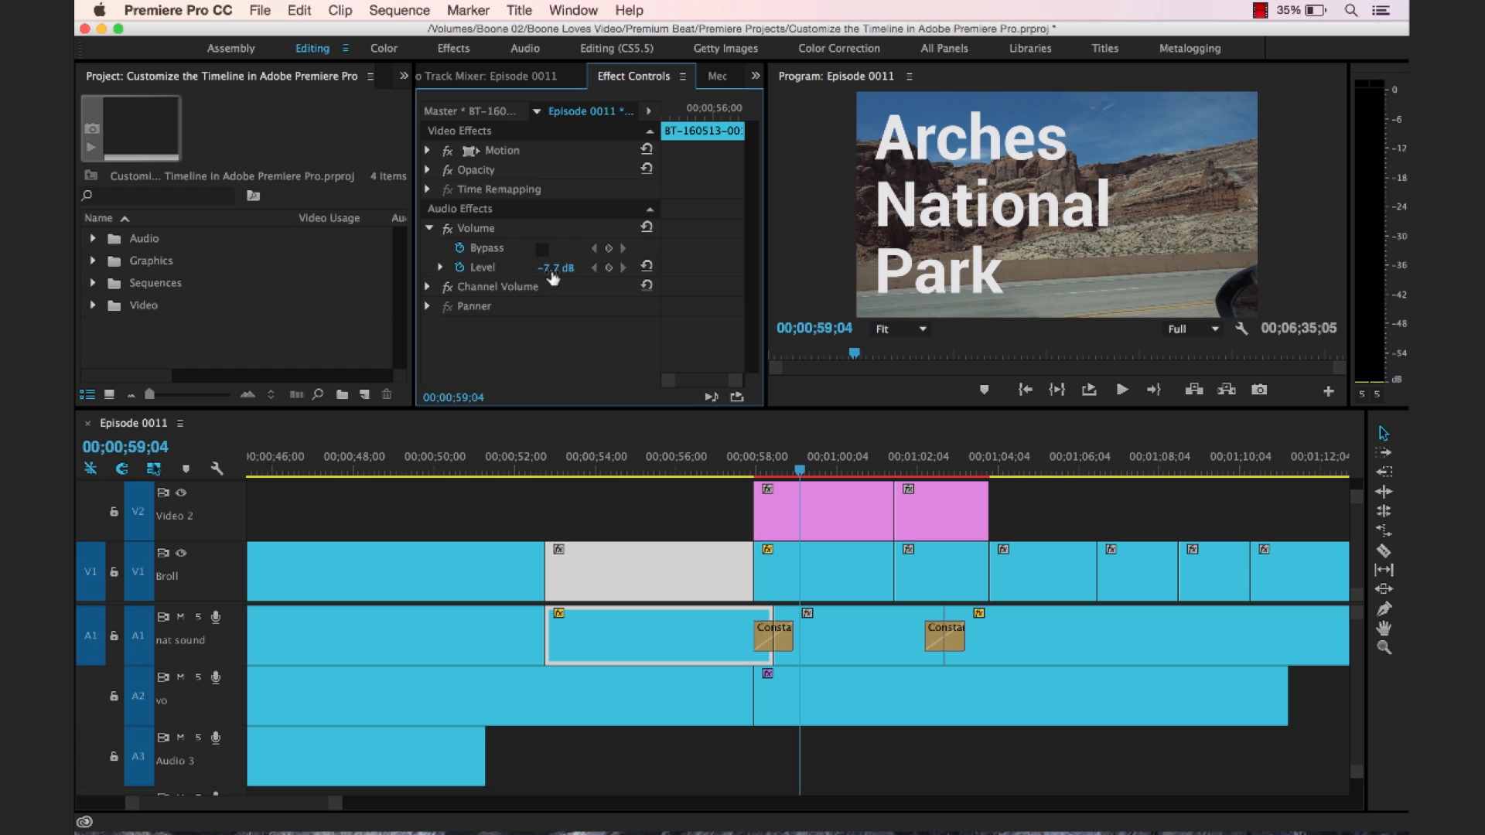
# Step: Remove the Bass effect from the vo clip that begins under the title
pyautogui.click(784, 688)
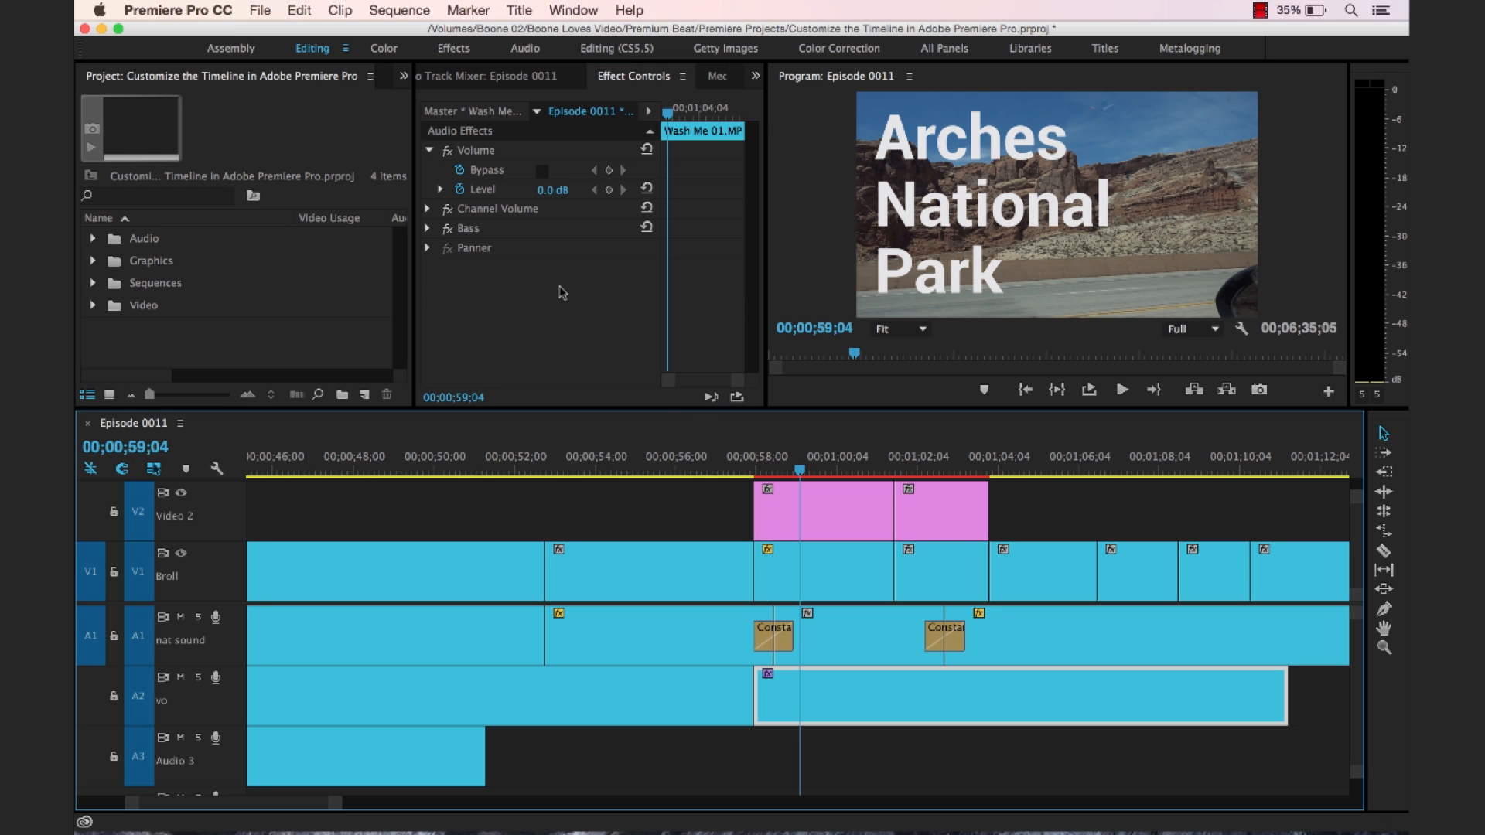
pyautogui.click(470, 232)
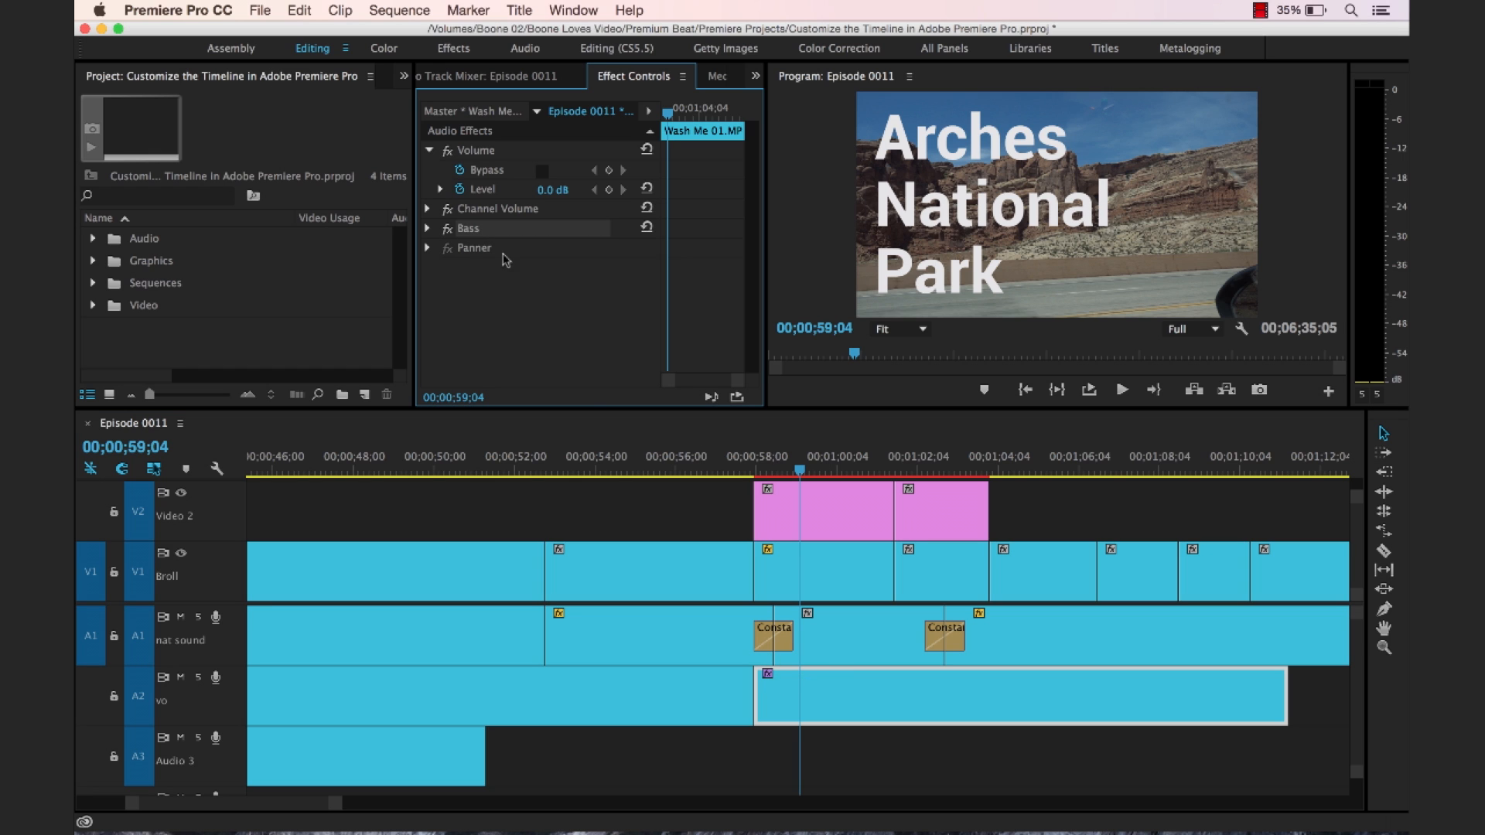
pyautogui.press('Delete')
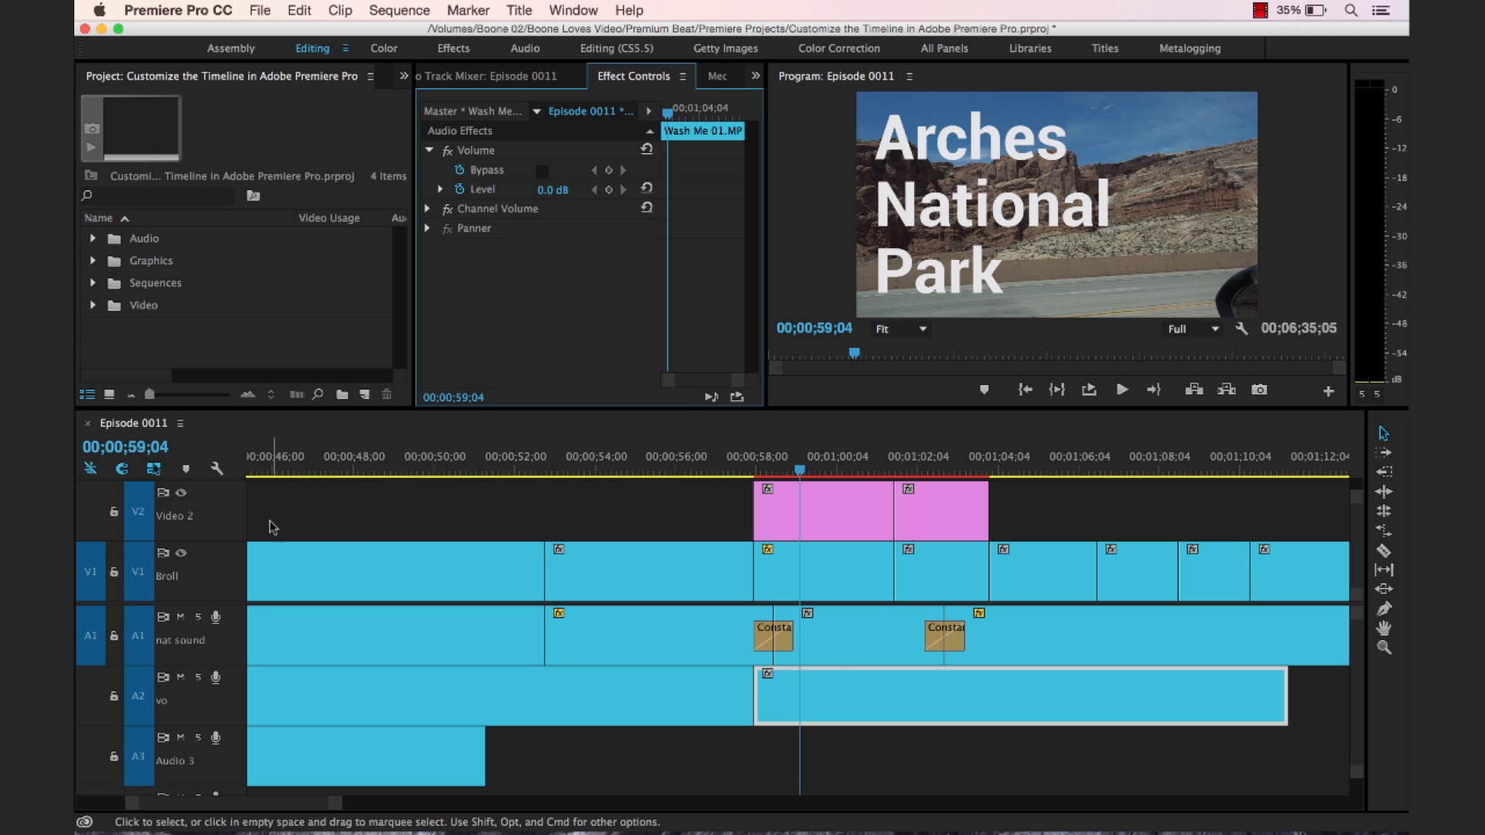
# Step: Turn off the FX badges for the timeline clips and leave no clip selected
pyautogui.click(219, 468)
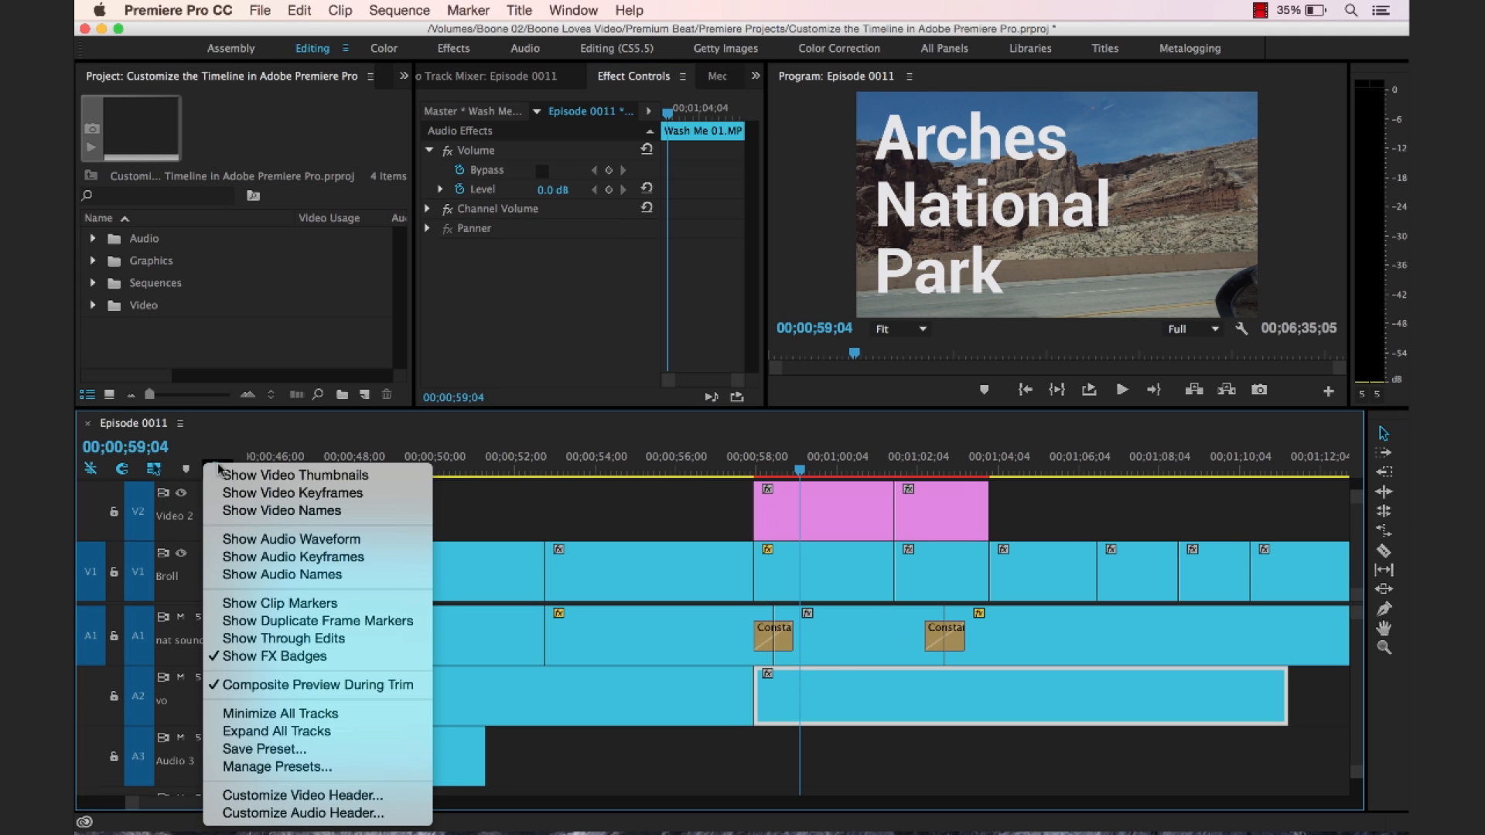
pyautogui.click(286, 656)
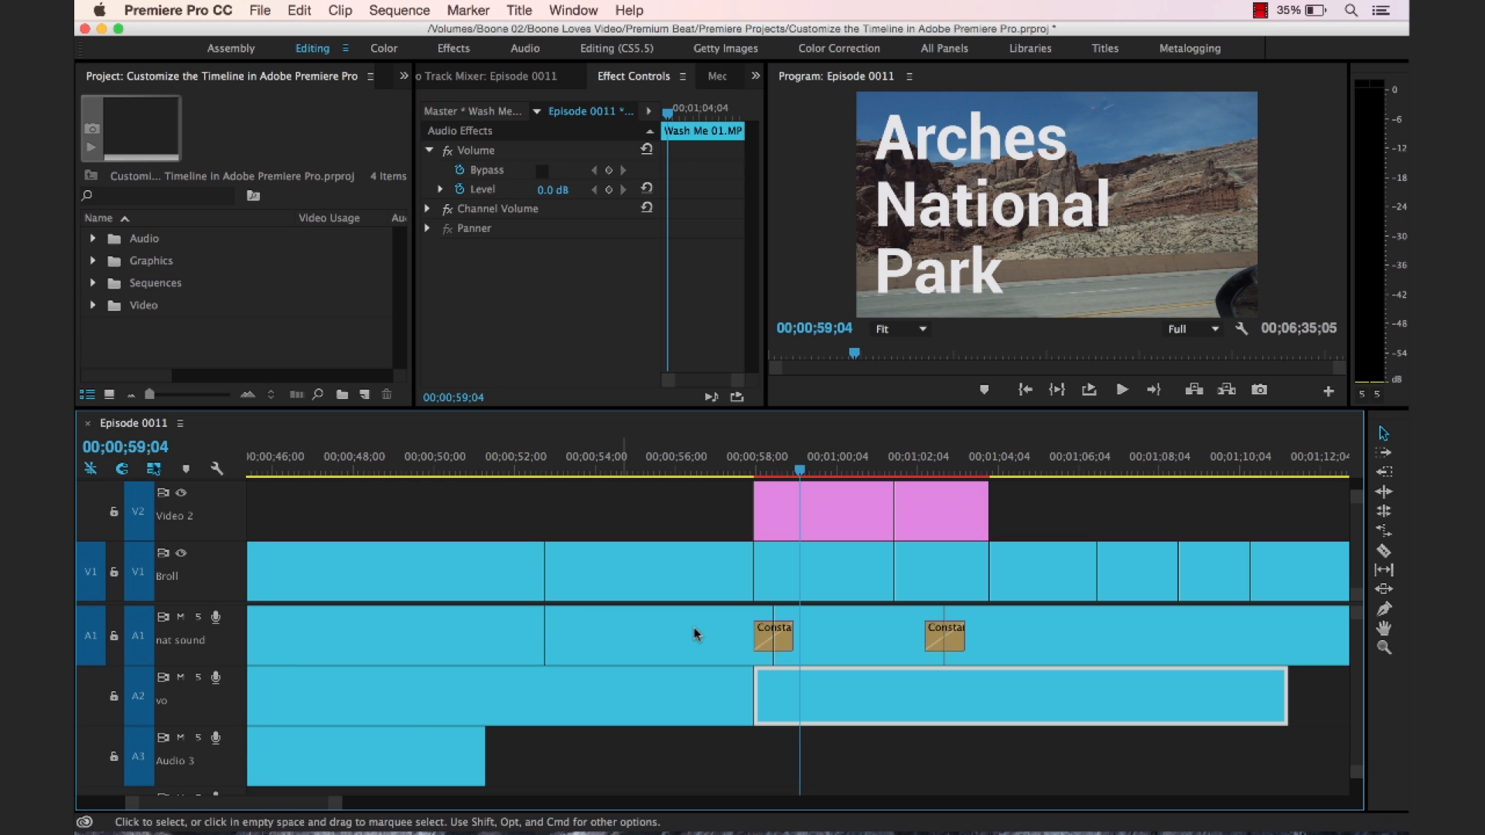
pyautogui.click(645, 753)
pyautogui.press('Delete')
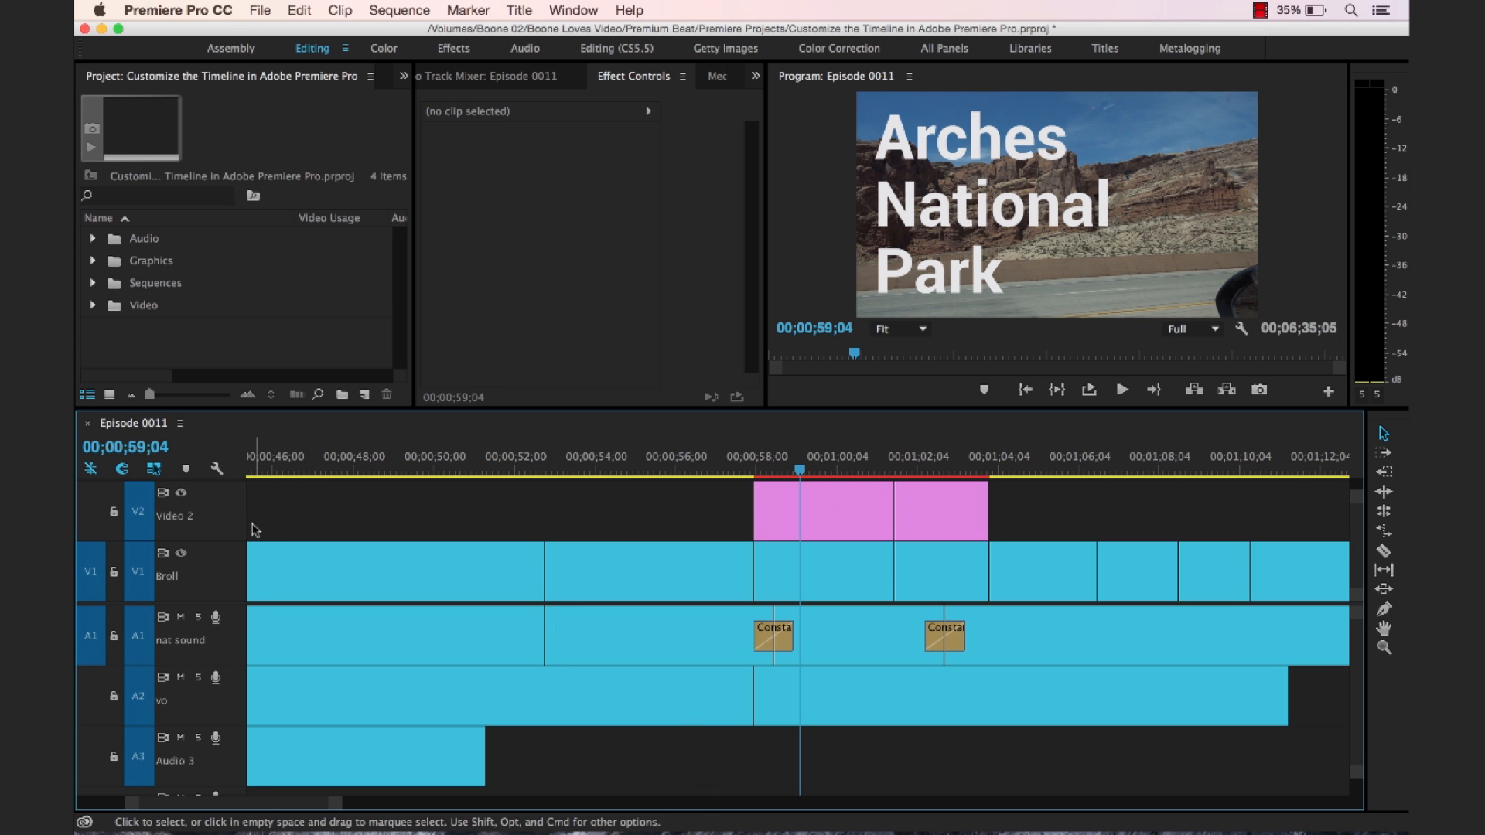
# Step: Test trimming the Broll cut at the start of the title and the cut before it to view the composite preview
pyautogui.click(217, 469)
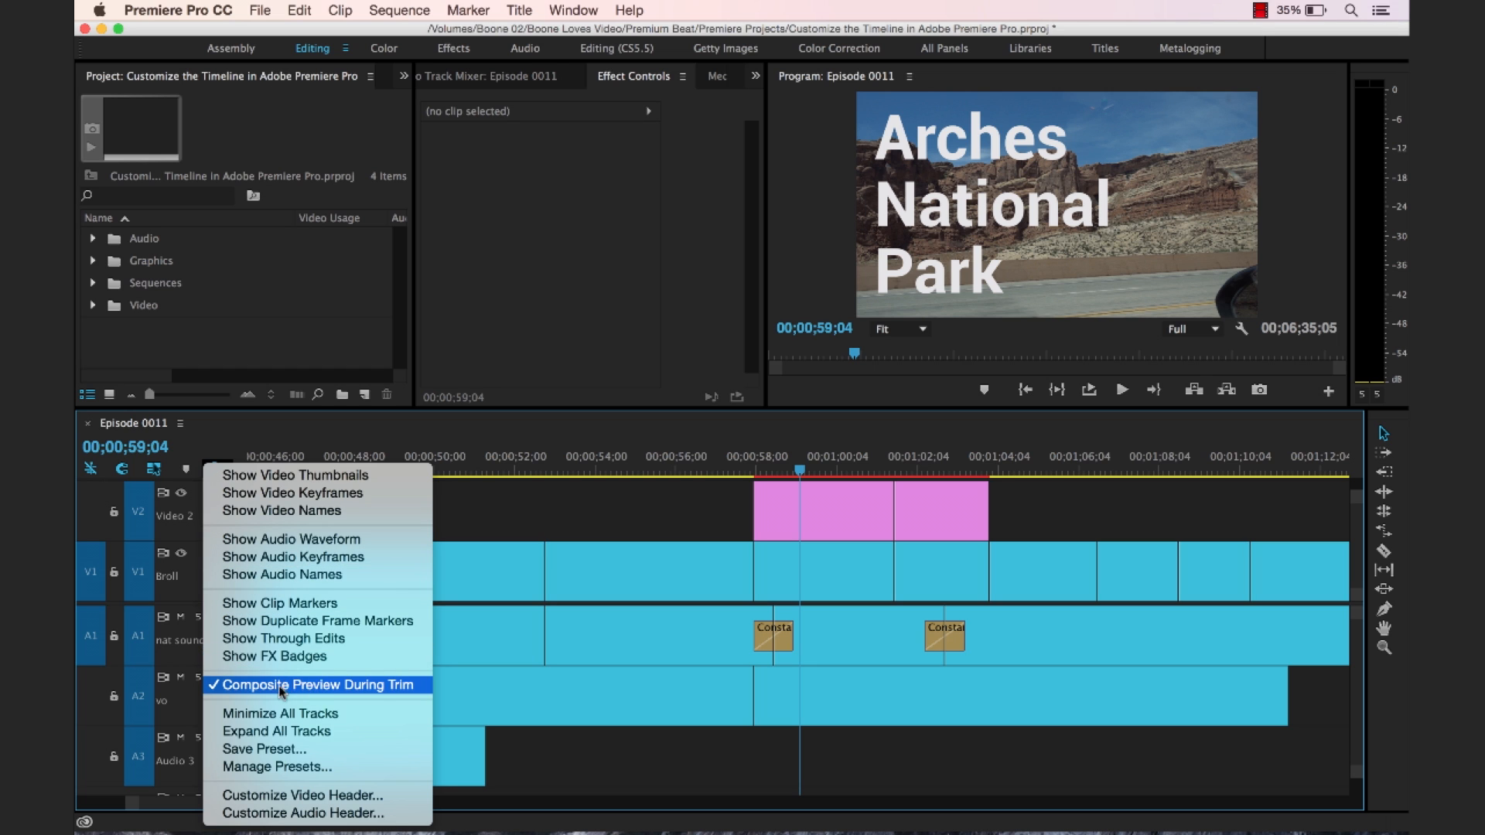
pyautogui.click(312, 685)
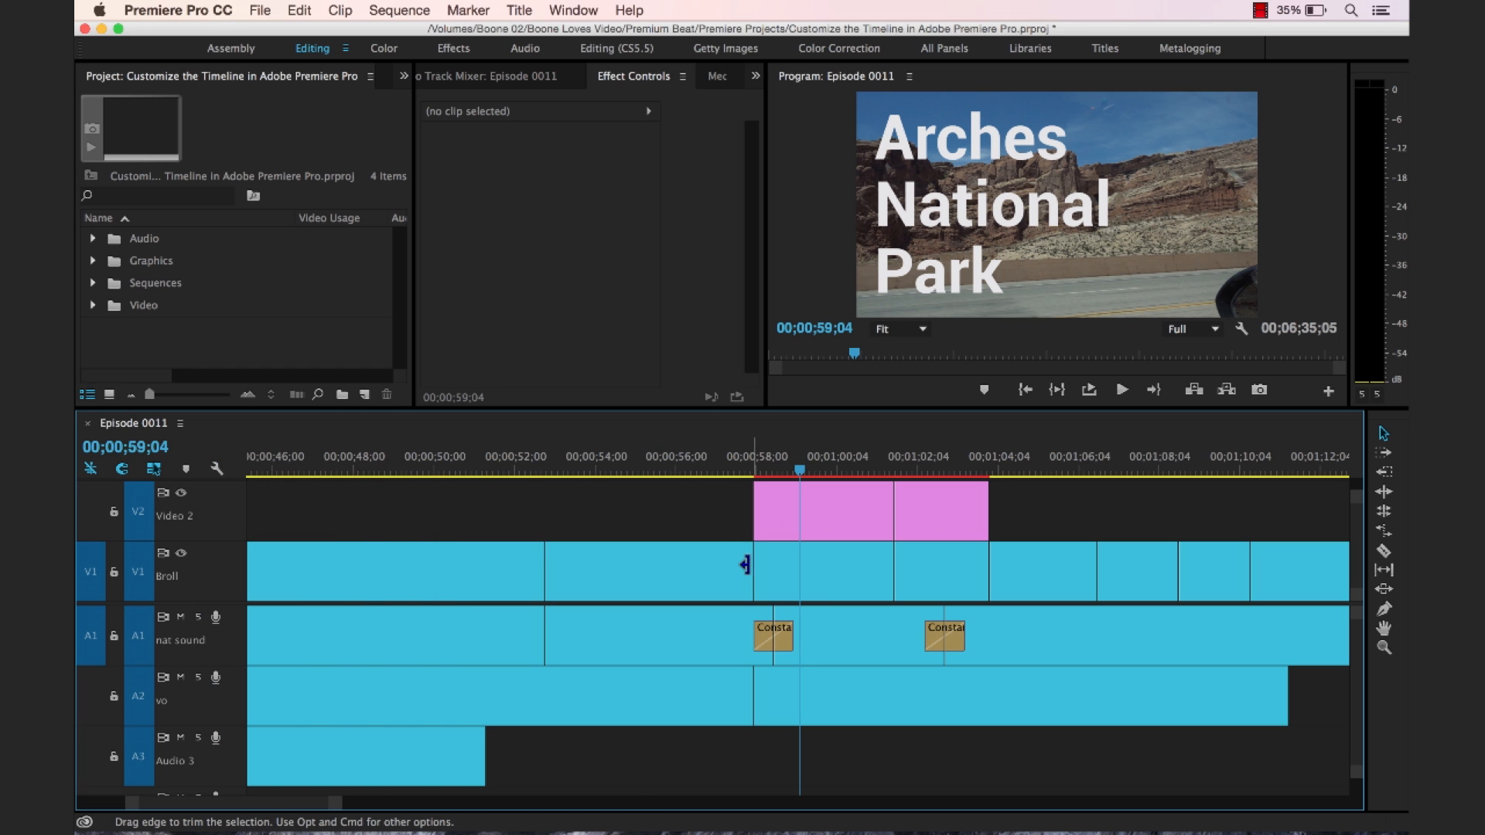
pyautogui.moveTo(741, 564)
pyautogui.mouseDown()
pyautogui.moveTo(655, 568)
pyautogui.moveTo(752, 558)
pyautogui.moveTo(713, 557)
pyautogui.mouseUp()
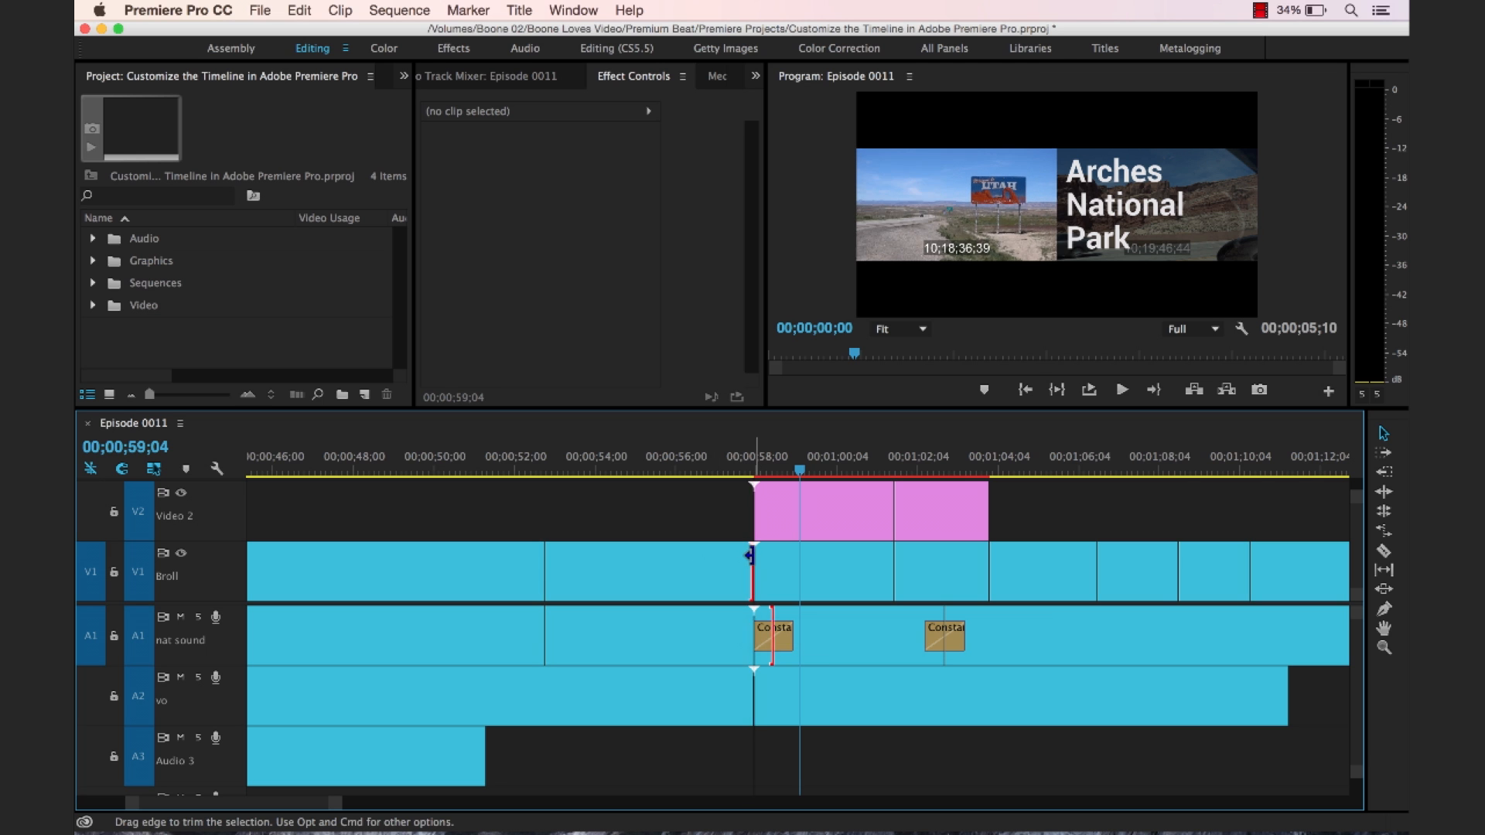
pyautogui.moveTo(552, 564)
pyautogui.mouseDown()
pyautogui.moveTo(627, 563)
pyautogui.moveTo(546, 563)
pyautogui.mouseUp()
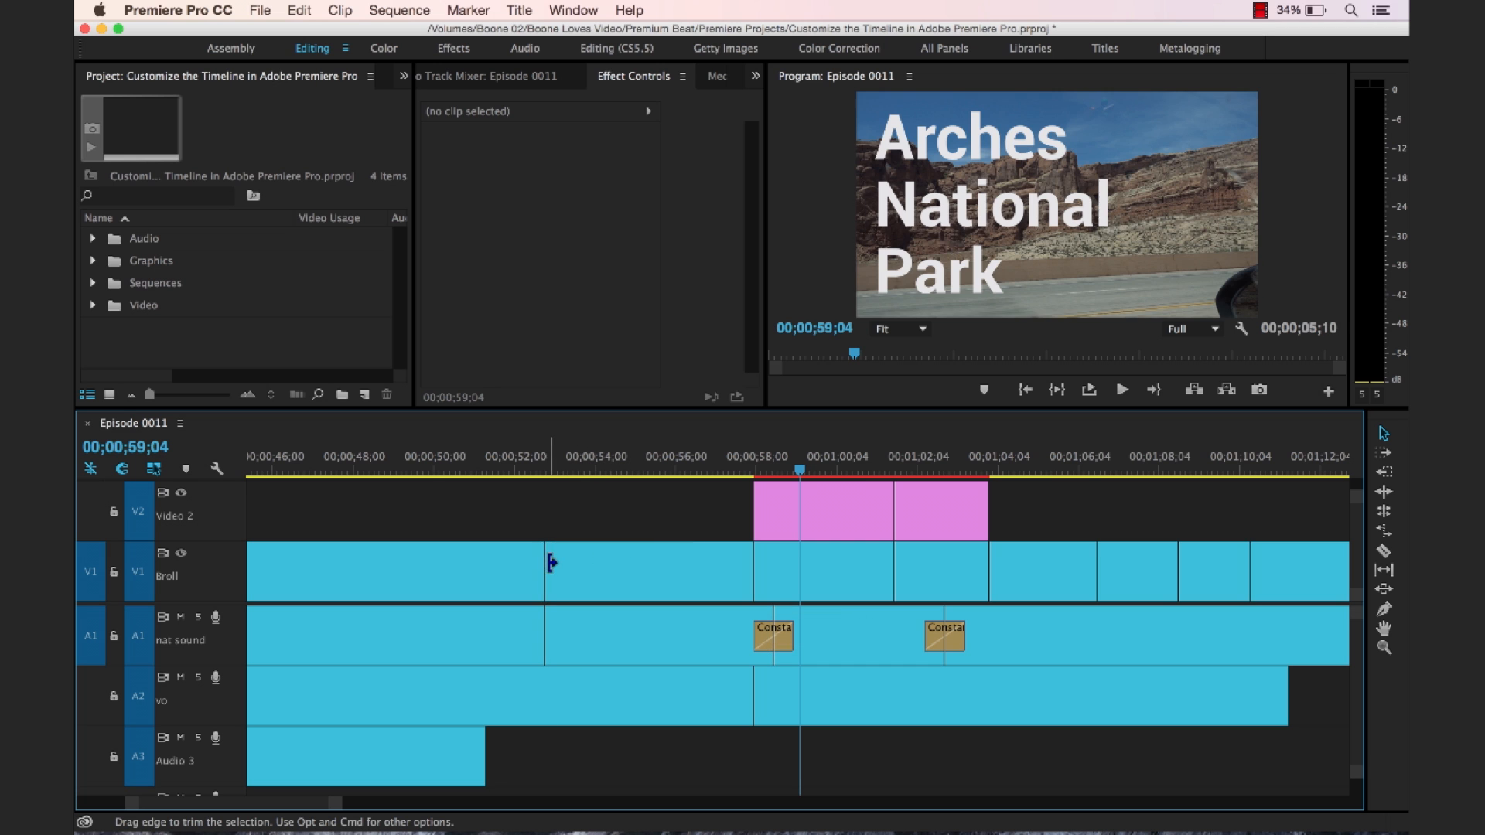
# Step: Turn off Composite Preview During Trim and test it on the Broll cut before the title
pyautogui.click(217, 469)
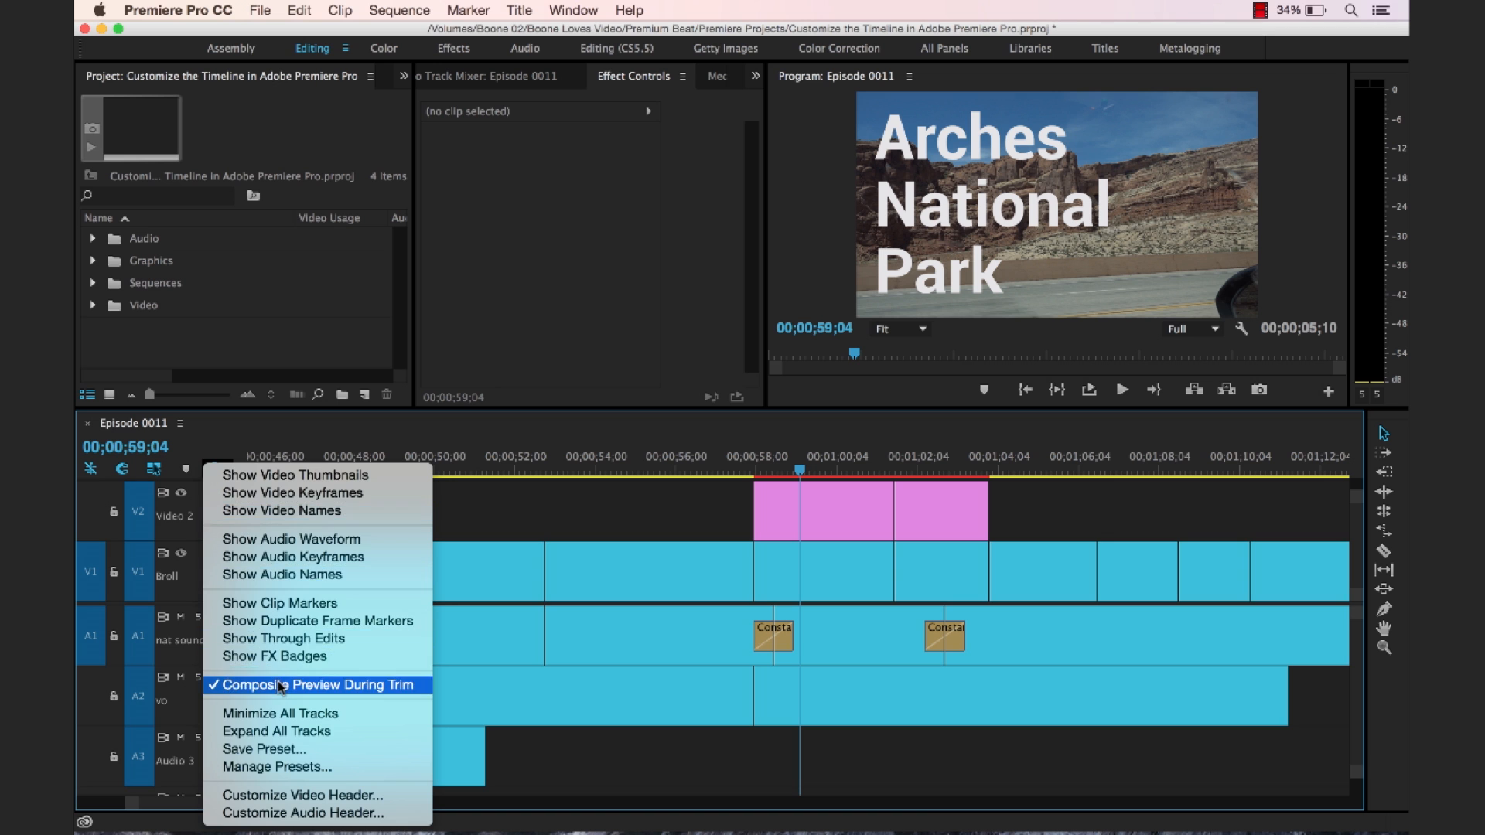
pyautogui.click(280, 686)
pyautogui.moveTo(551, 559)
pyautogui.mouseDown()
pyautogui.moveTo(648, 545)
pyautogui.moveTo(548, 554)
pyautogui.mouseUp()
# Step: Minimize all tracks and reduce the timeline panel's height to give the Program monitor more room
pyautogui.click(218, 469)
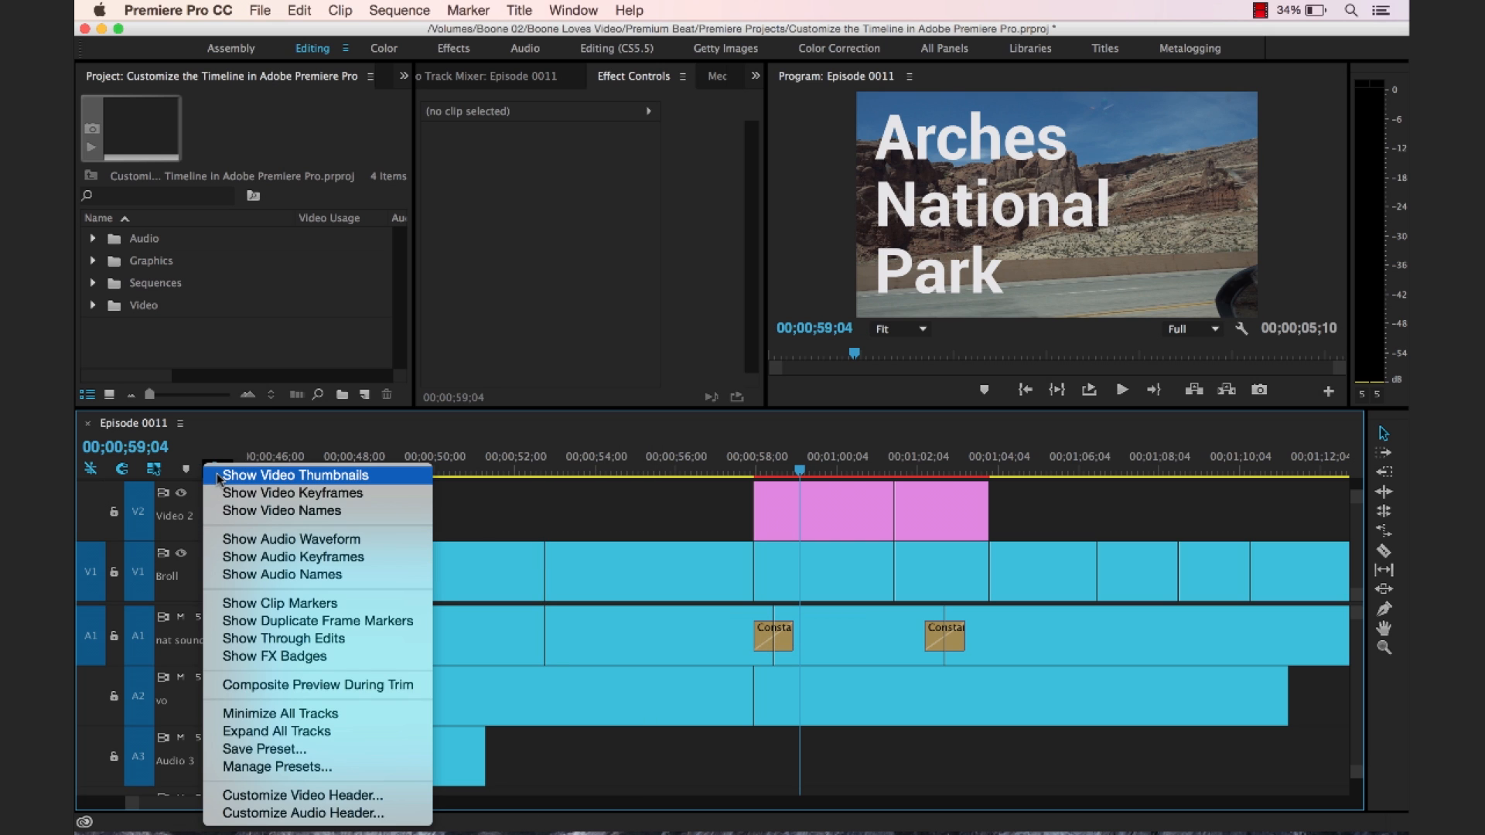
pyautogui.click(331, 713)
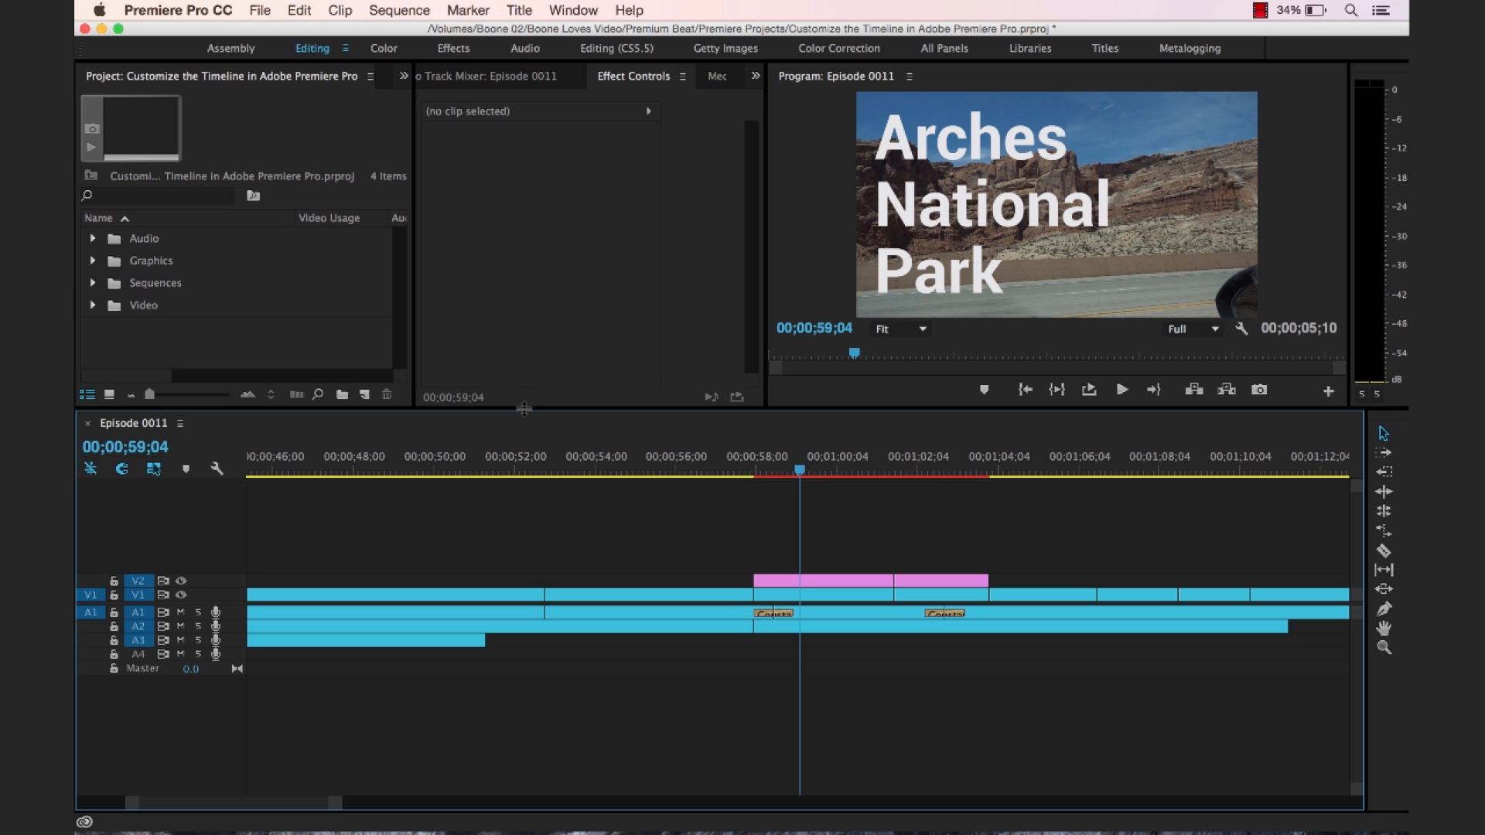
pyautogui.moveTo(524, 408); pyautogui.dragTo(541, 595)
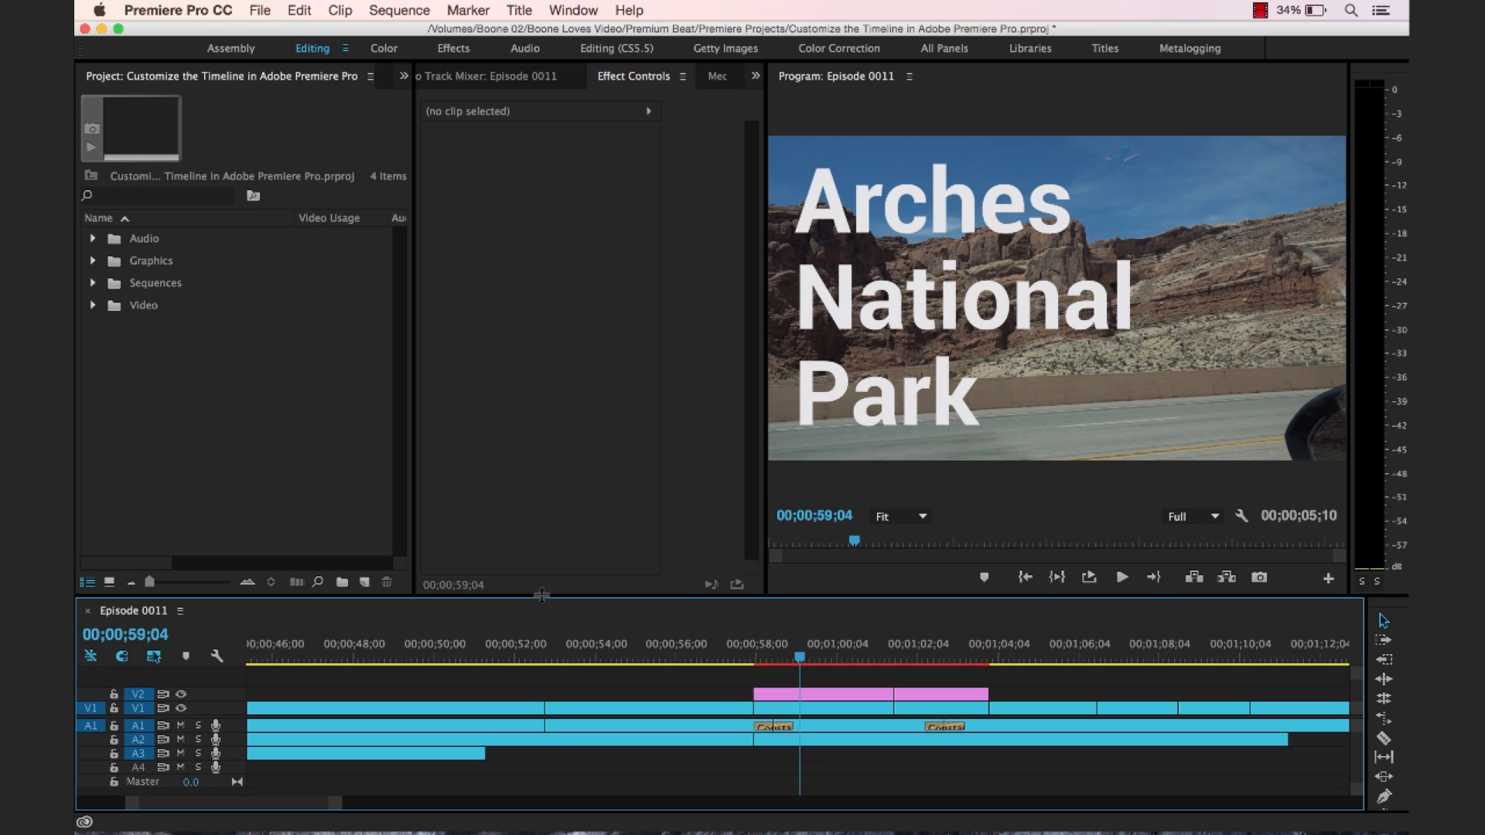
pyautogui.click(218, 657)
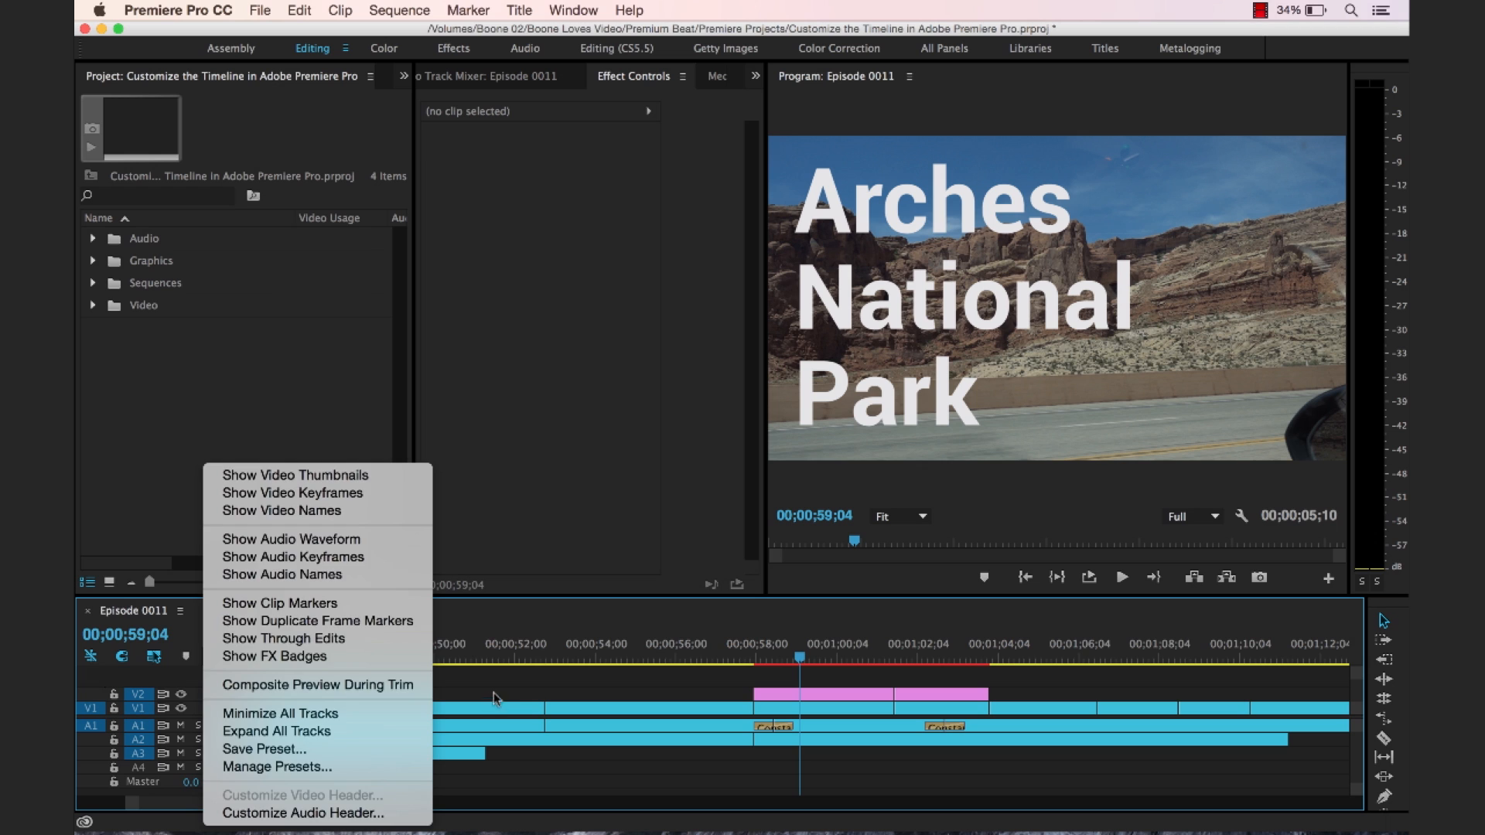
pyautogui.click(513, 680)
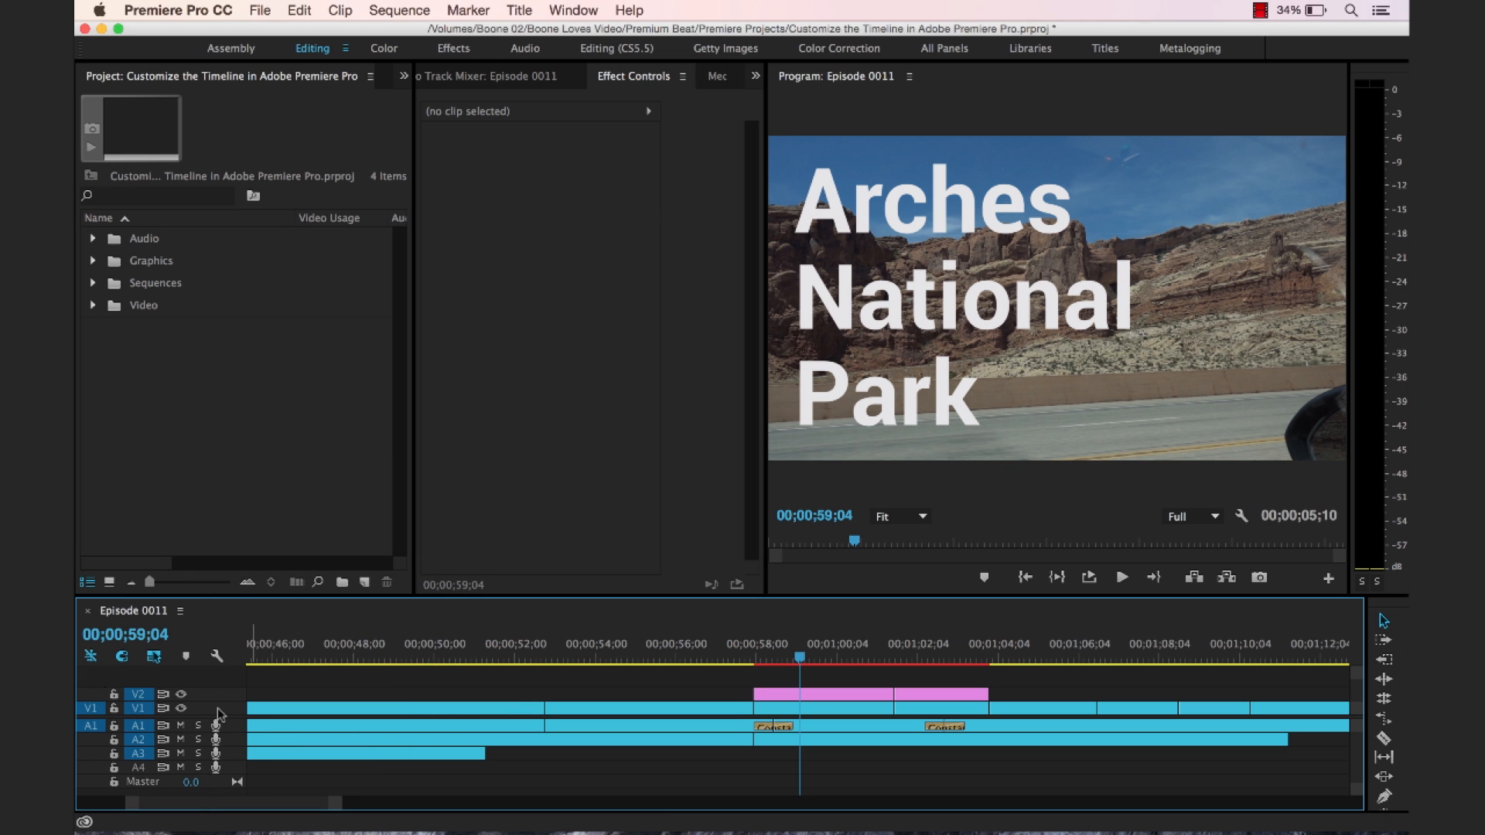
pyautogui.click(217, 657)
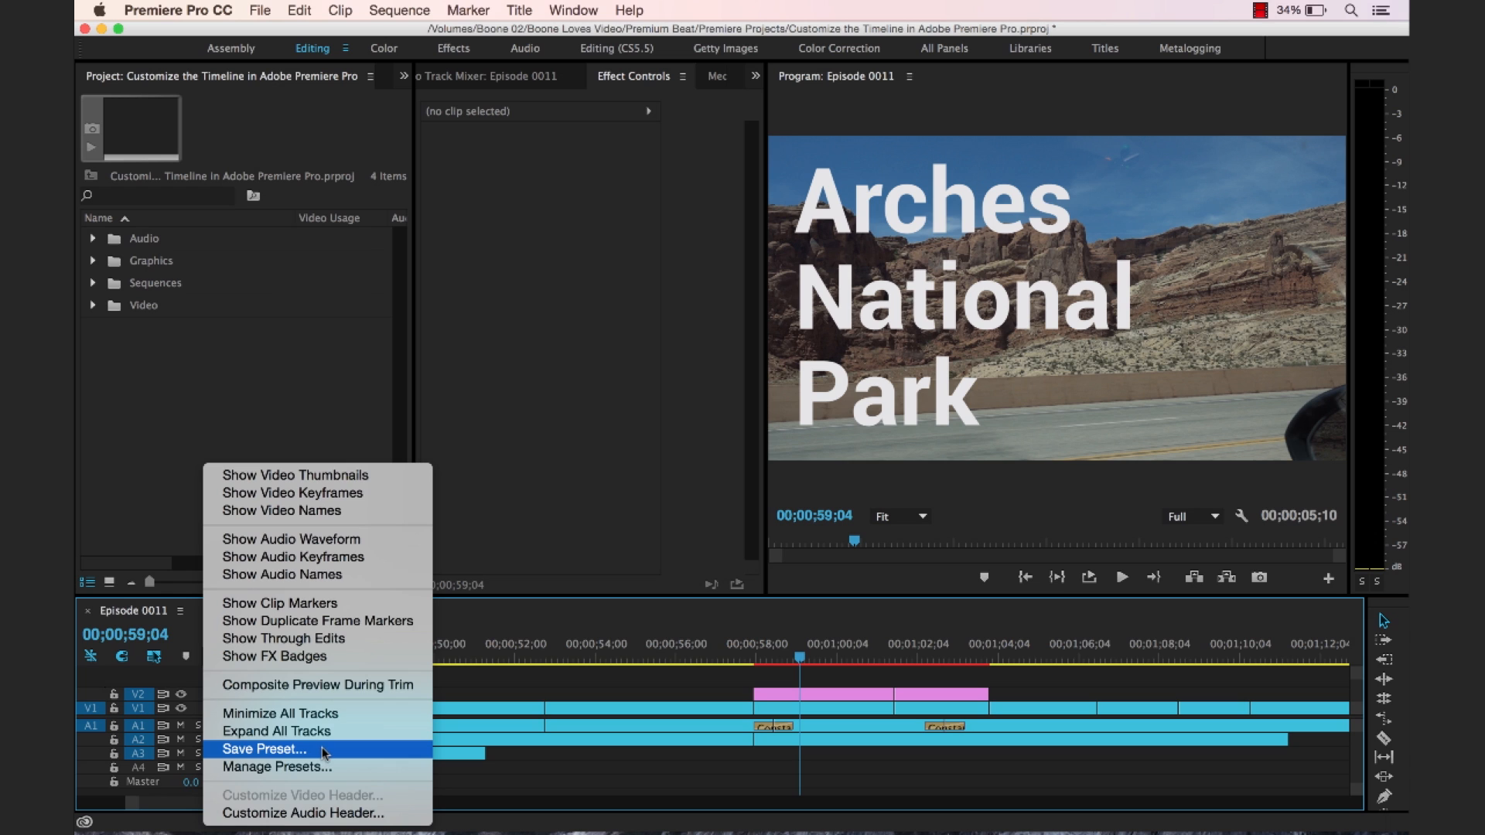
pyautogui.click(517, 760)
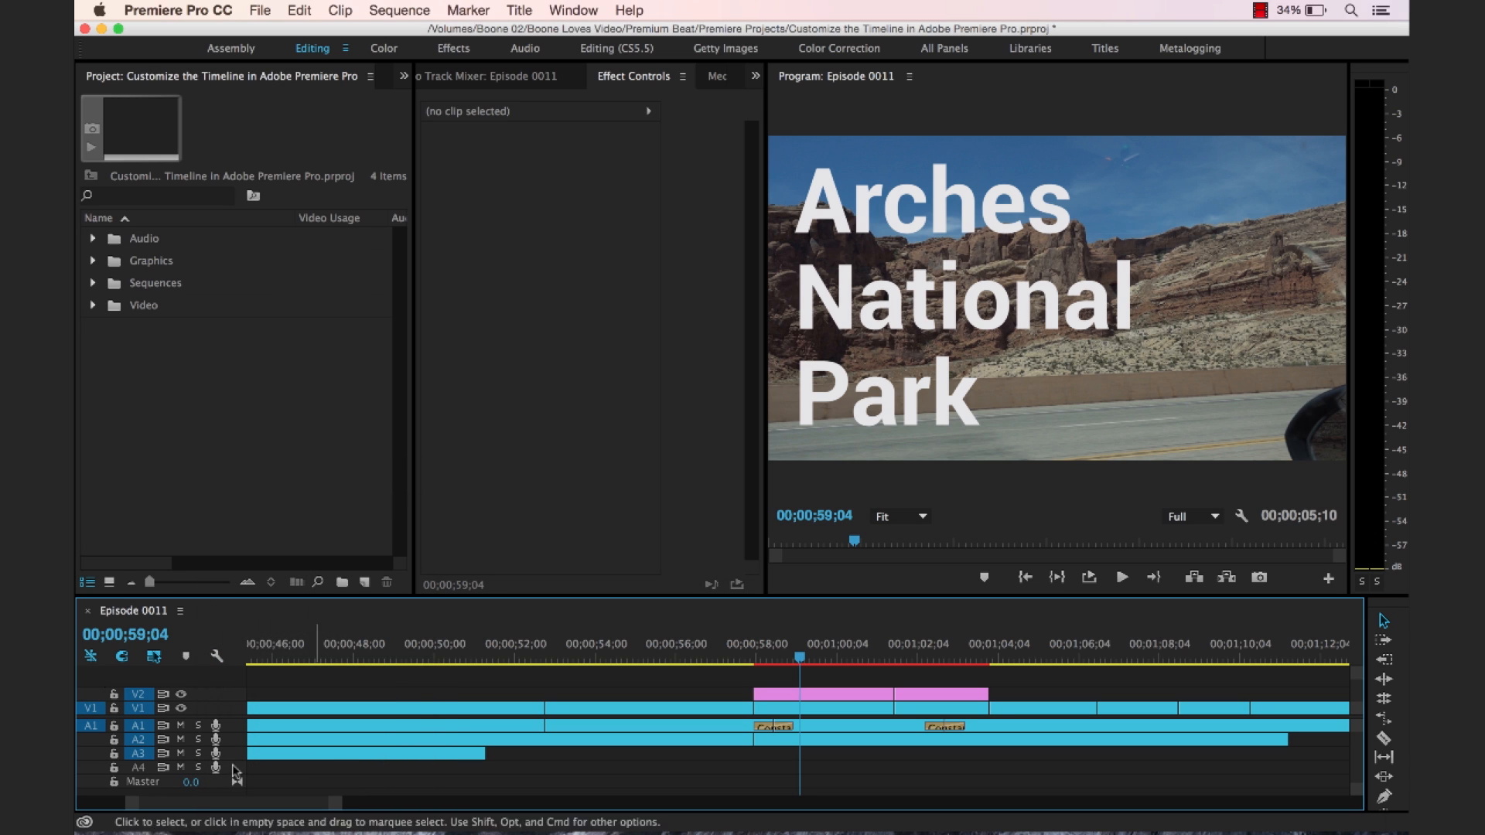
# Step: Expand the nat sound track and make the timeline panel taller to fit all the tracks
pyautogui.doubleClick(233, 730)
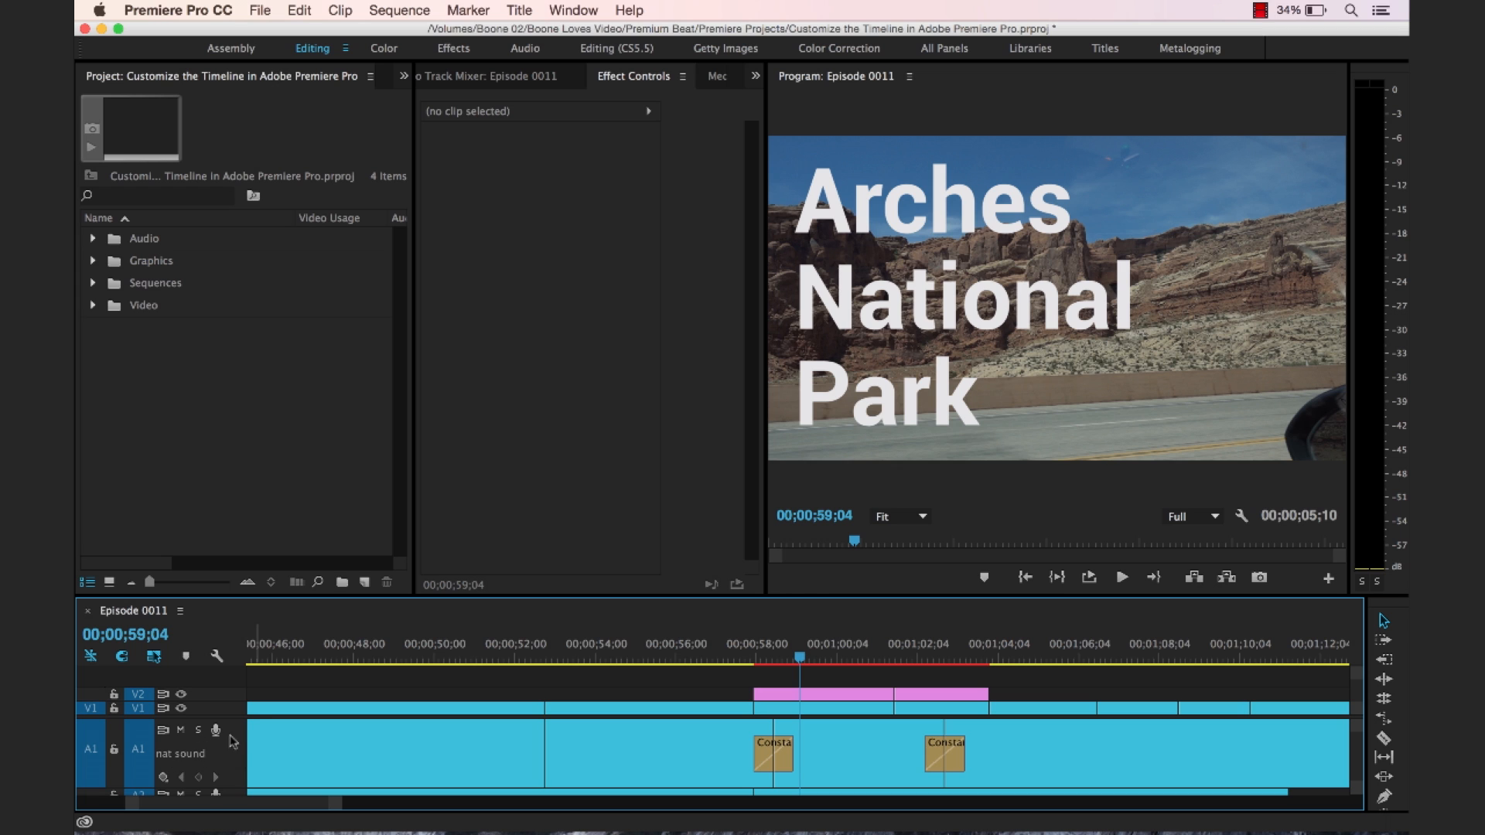
pyautogui.click(217, 656)
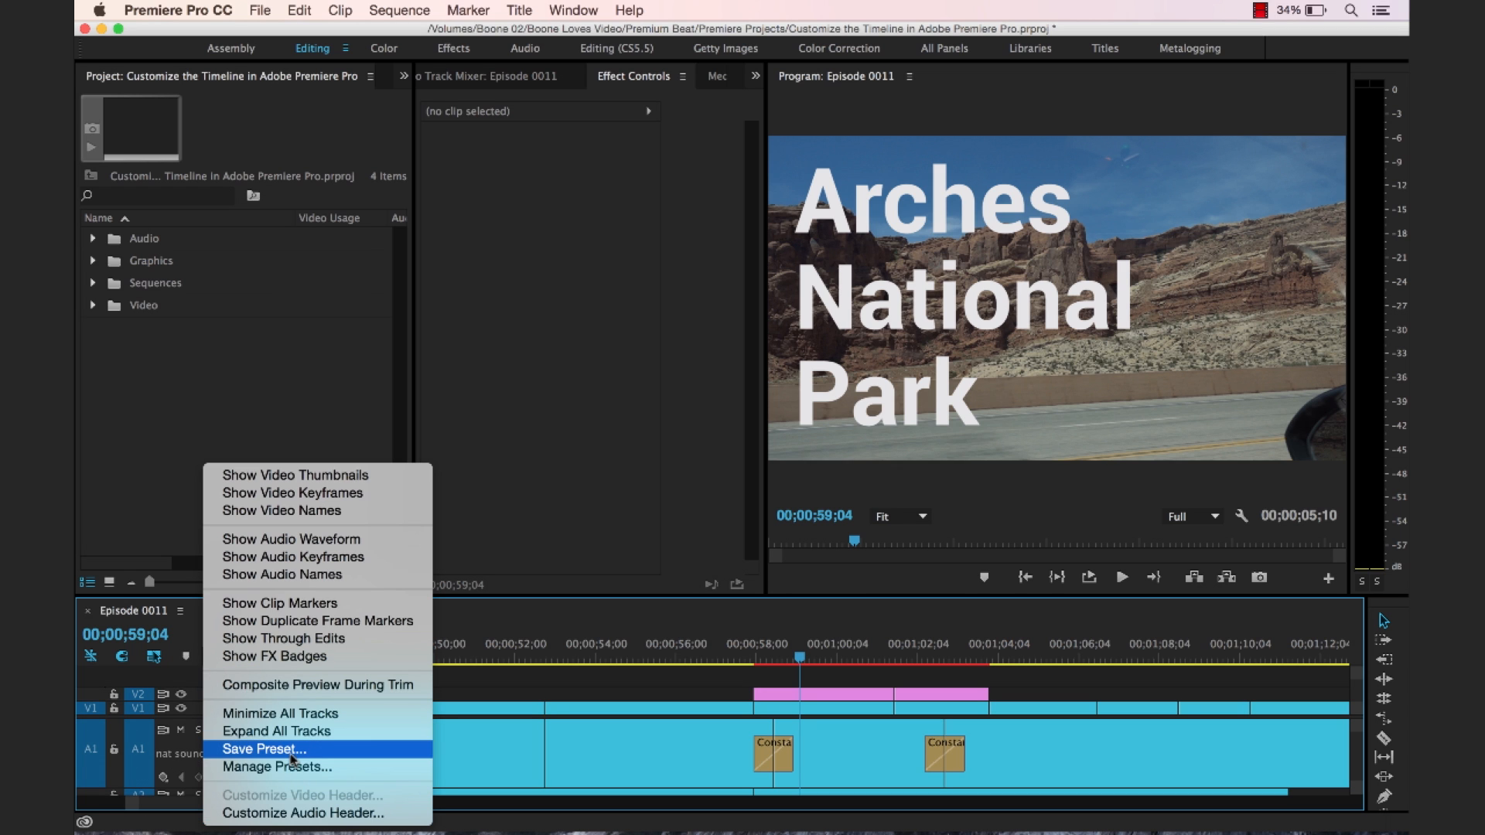
pyautogui.click(557, 687)
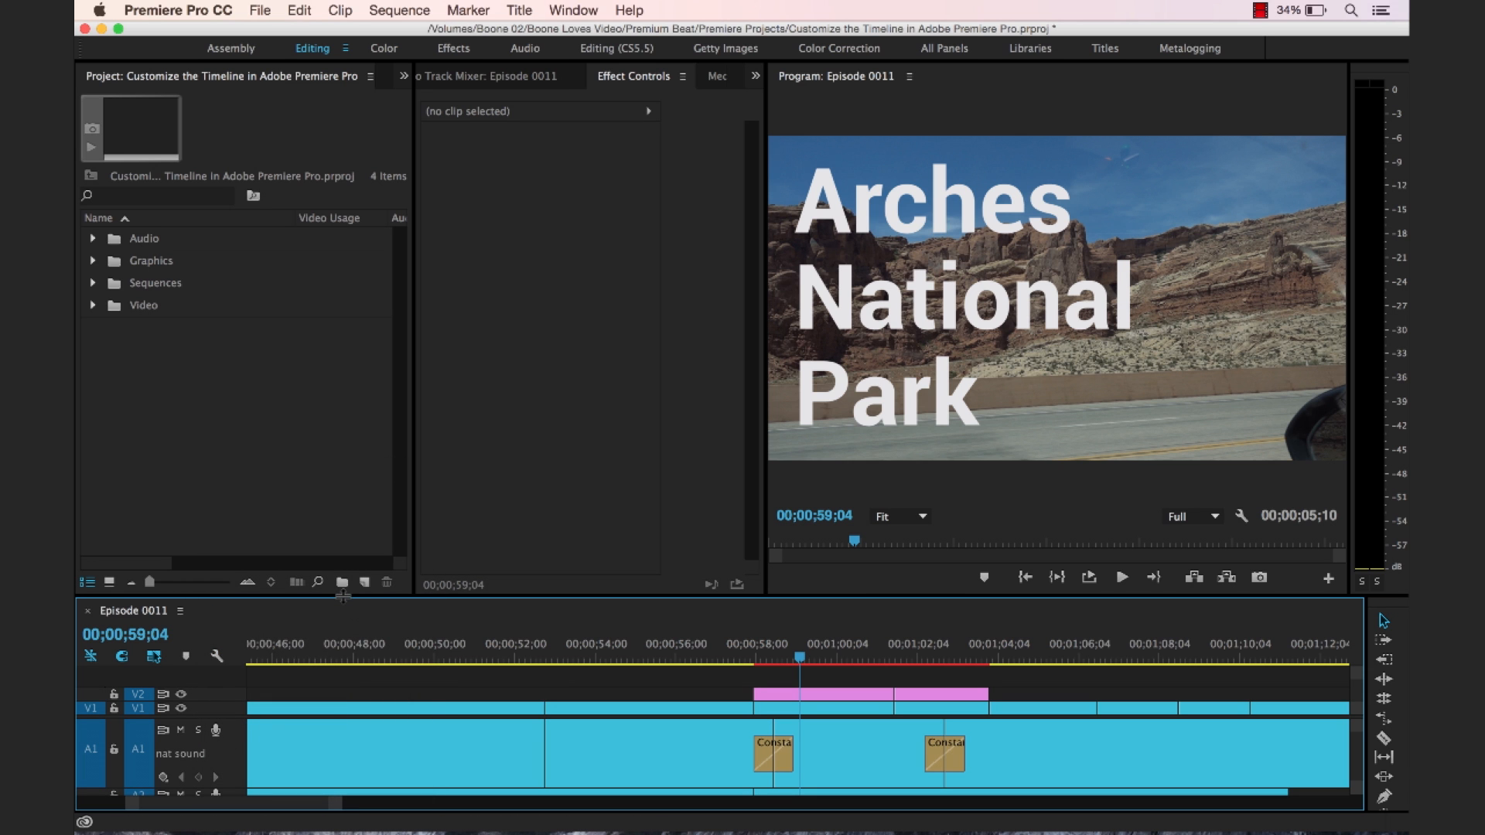
pyautogui.moveTo(343, 596); pyautogui.dragTo(343, 448)
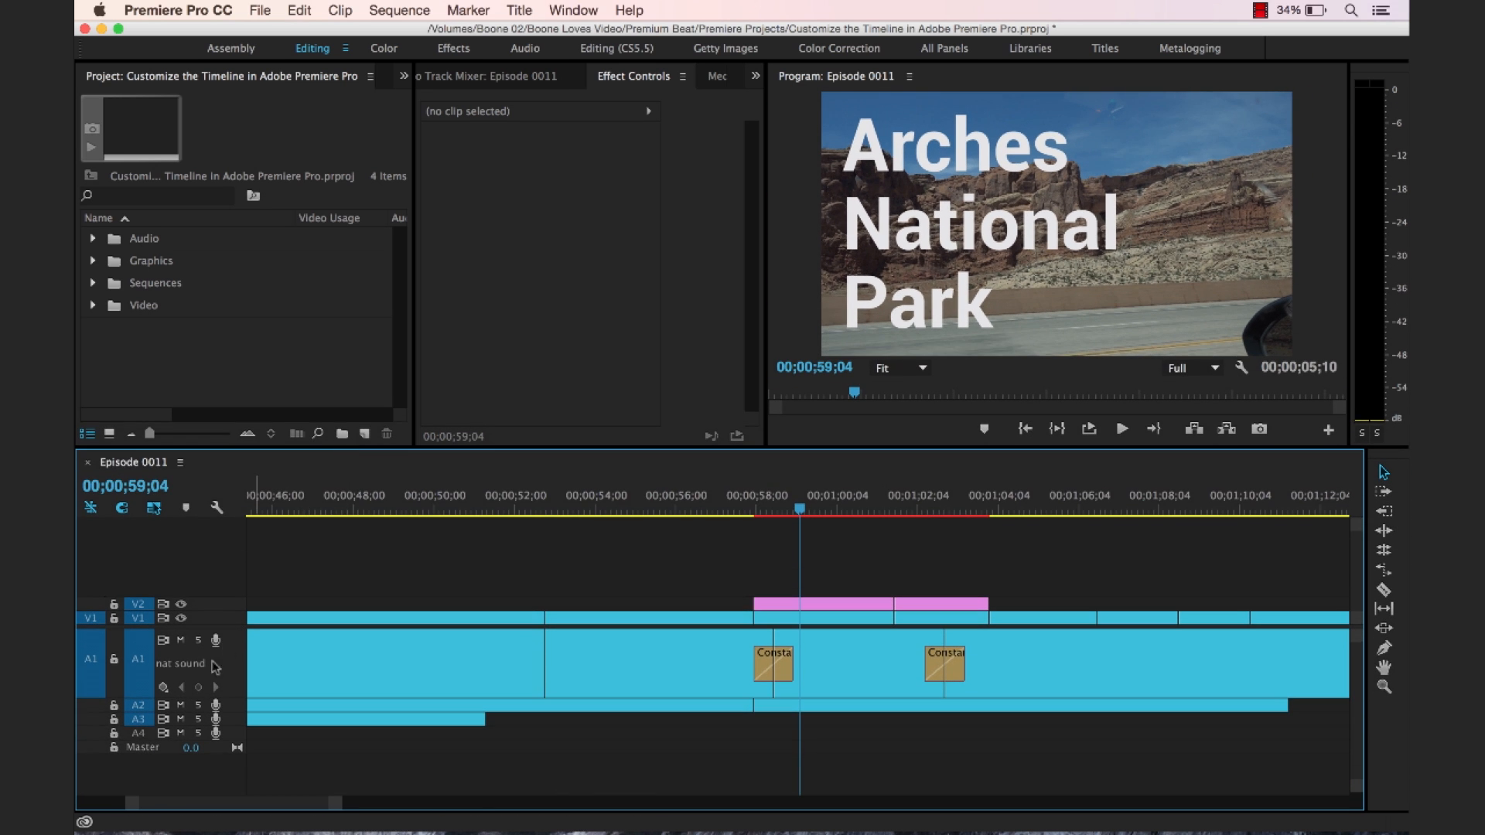
# Step: Minimize all tracks in the Episode 0011 timeline
pyautogui.rightClick(186, 670)
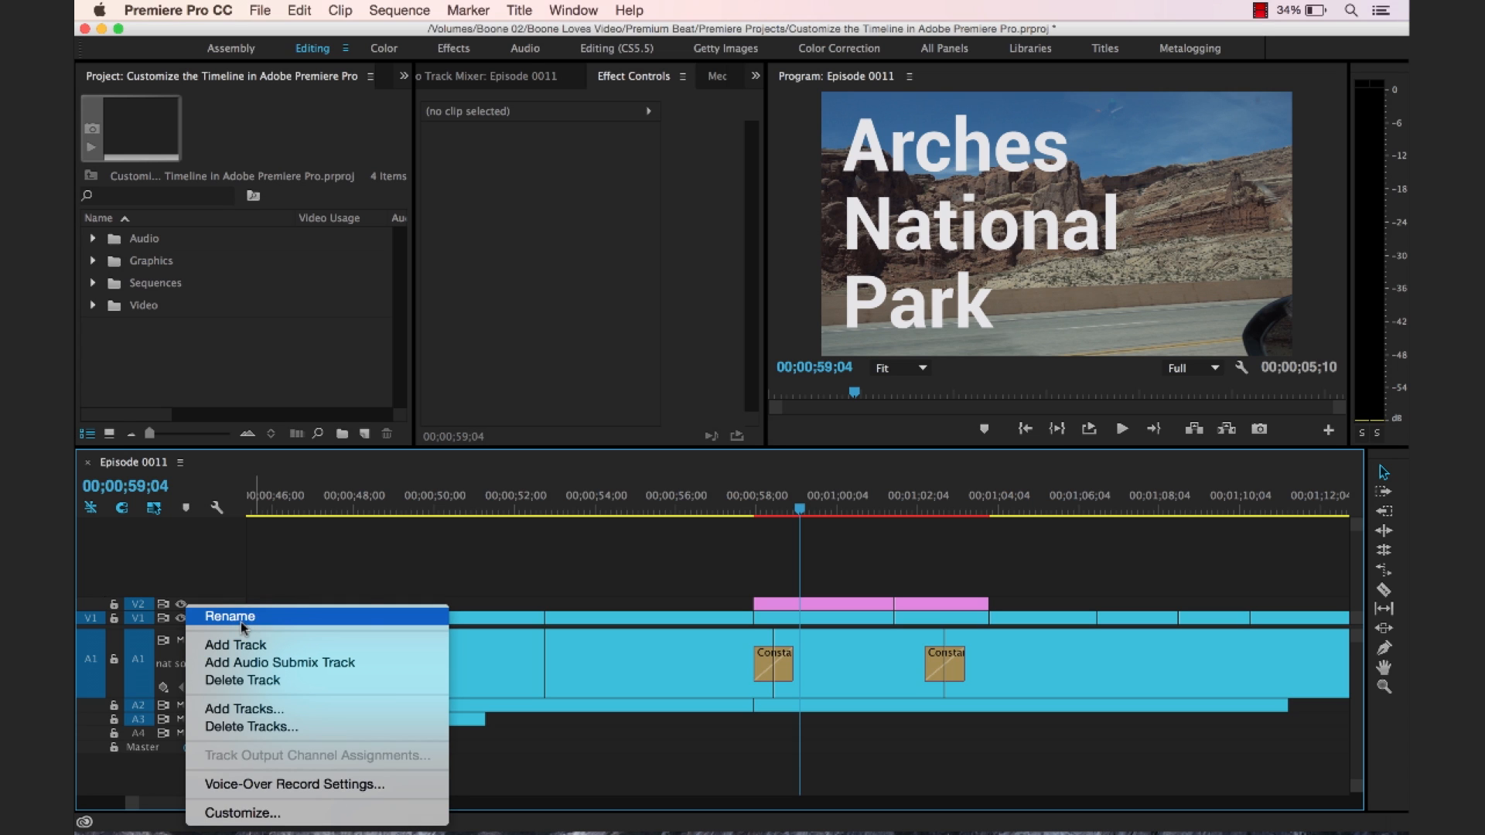
pyautogui.click(170, 663)
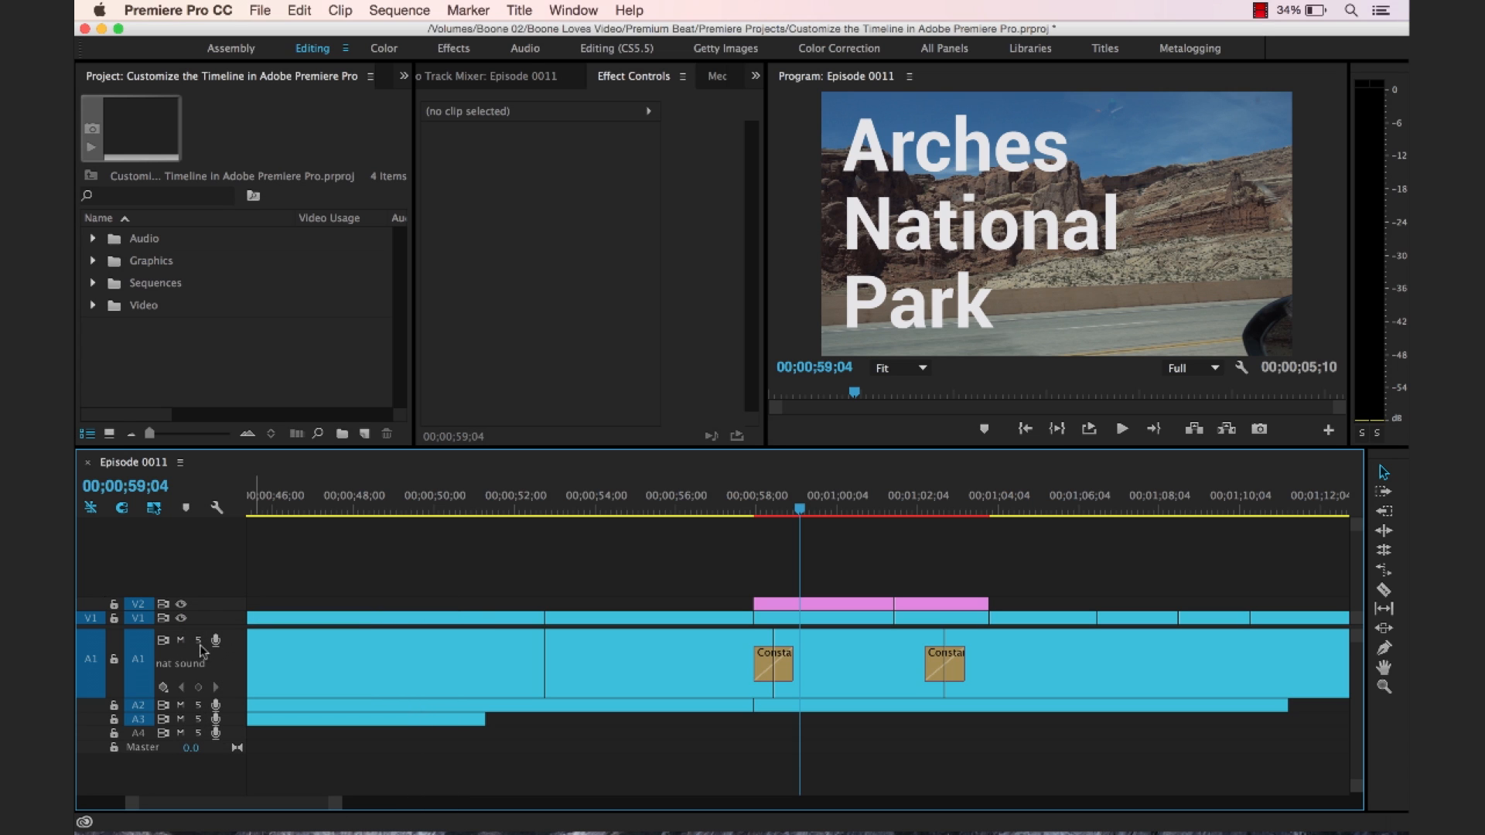
pyautogui.click(218, 509)
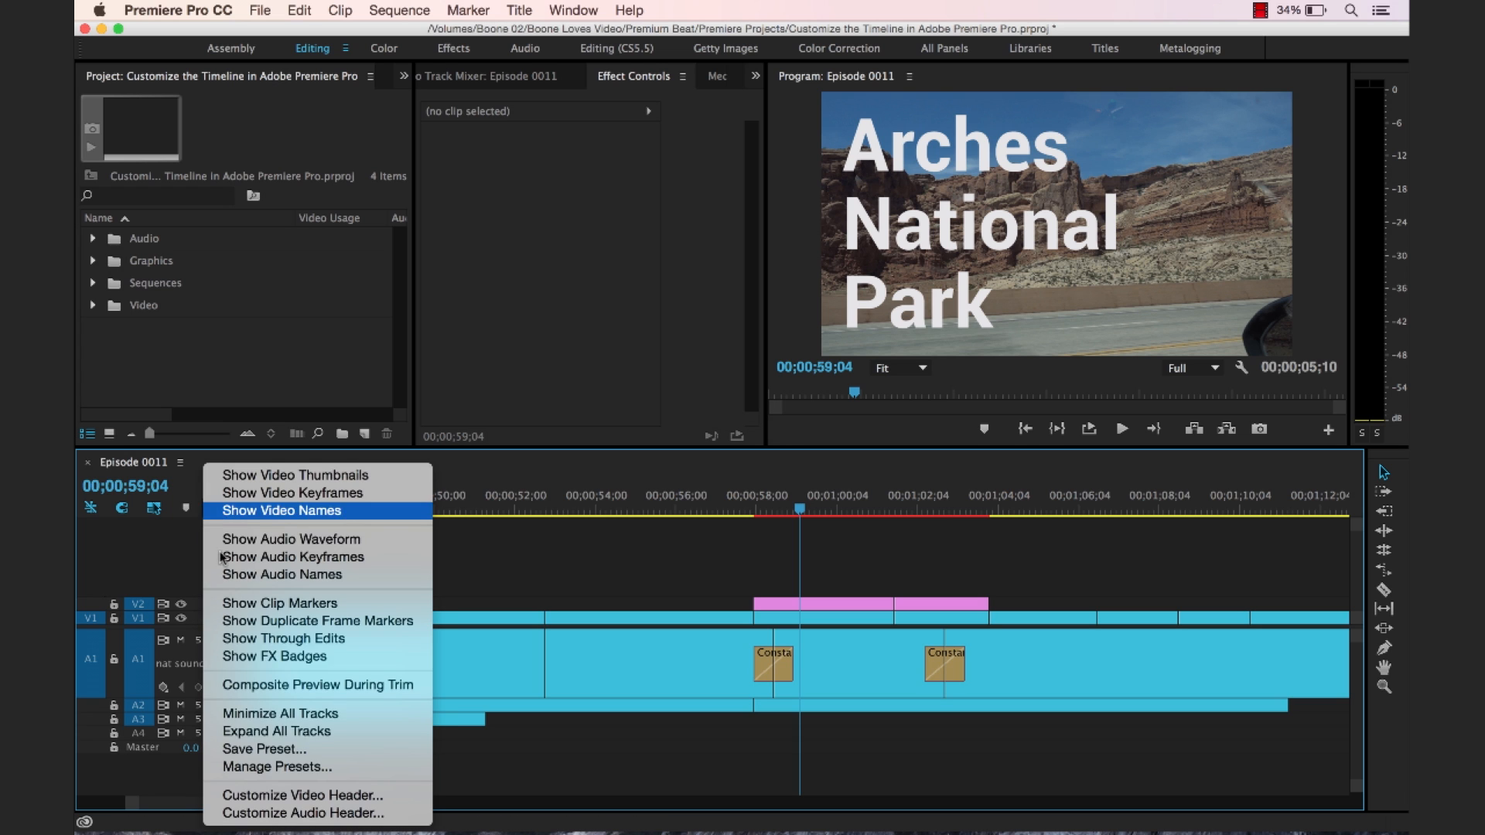
pyautogui.click(282, 713)
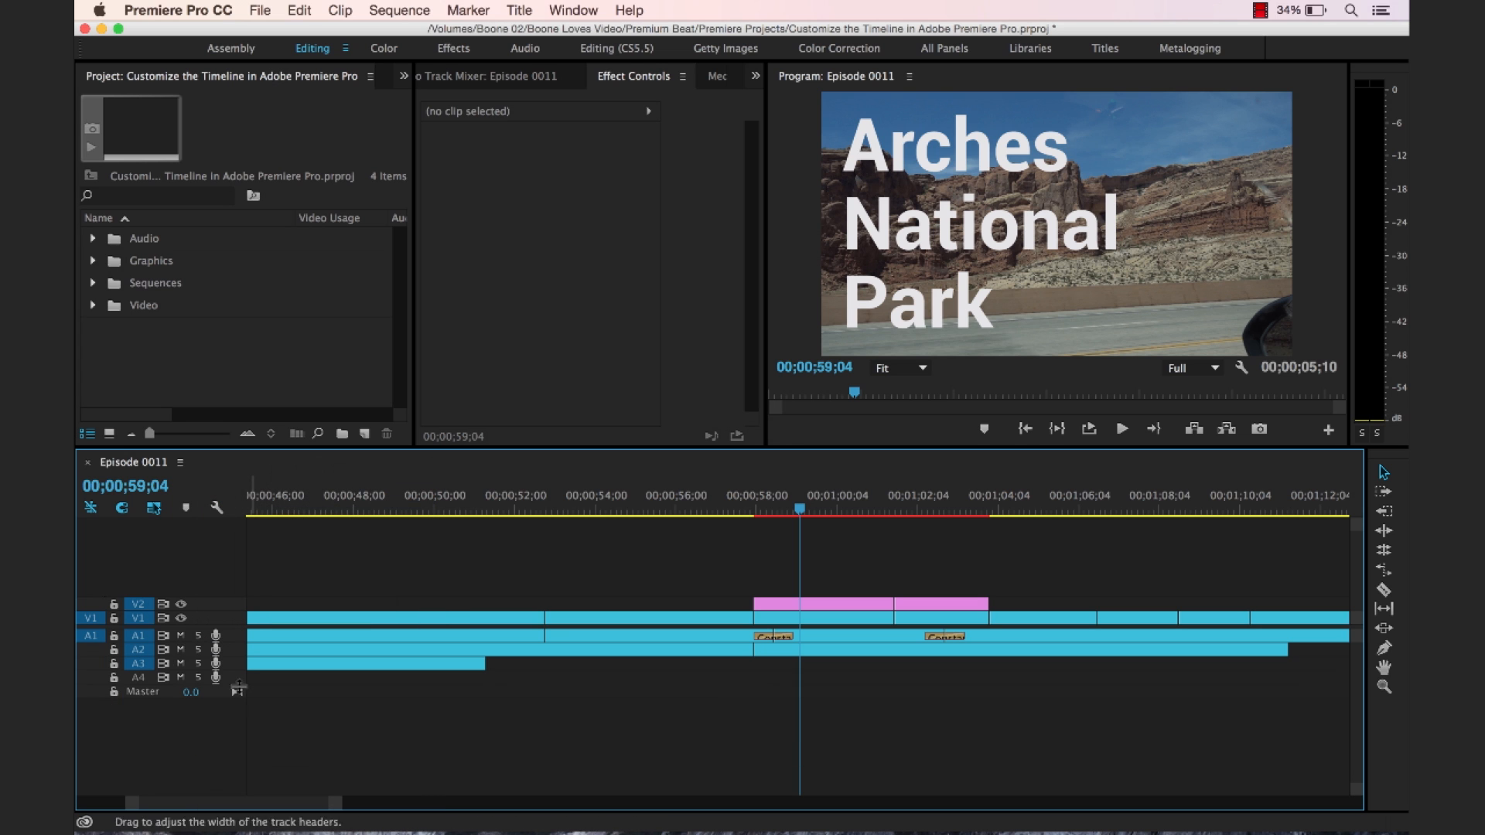
# Step: Customize the audio track header by resetting its button layout and placing the track name above the button rows
pyautogui.rightClick(236, 642)
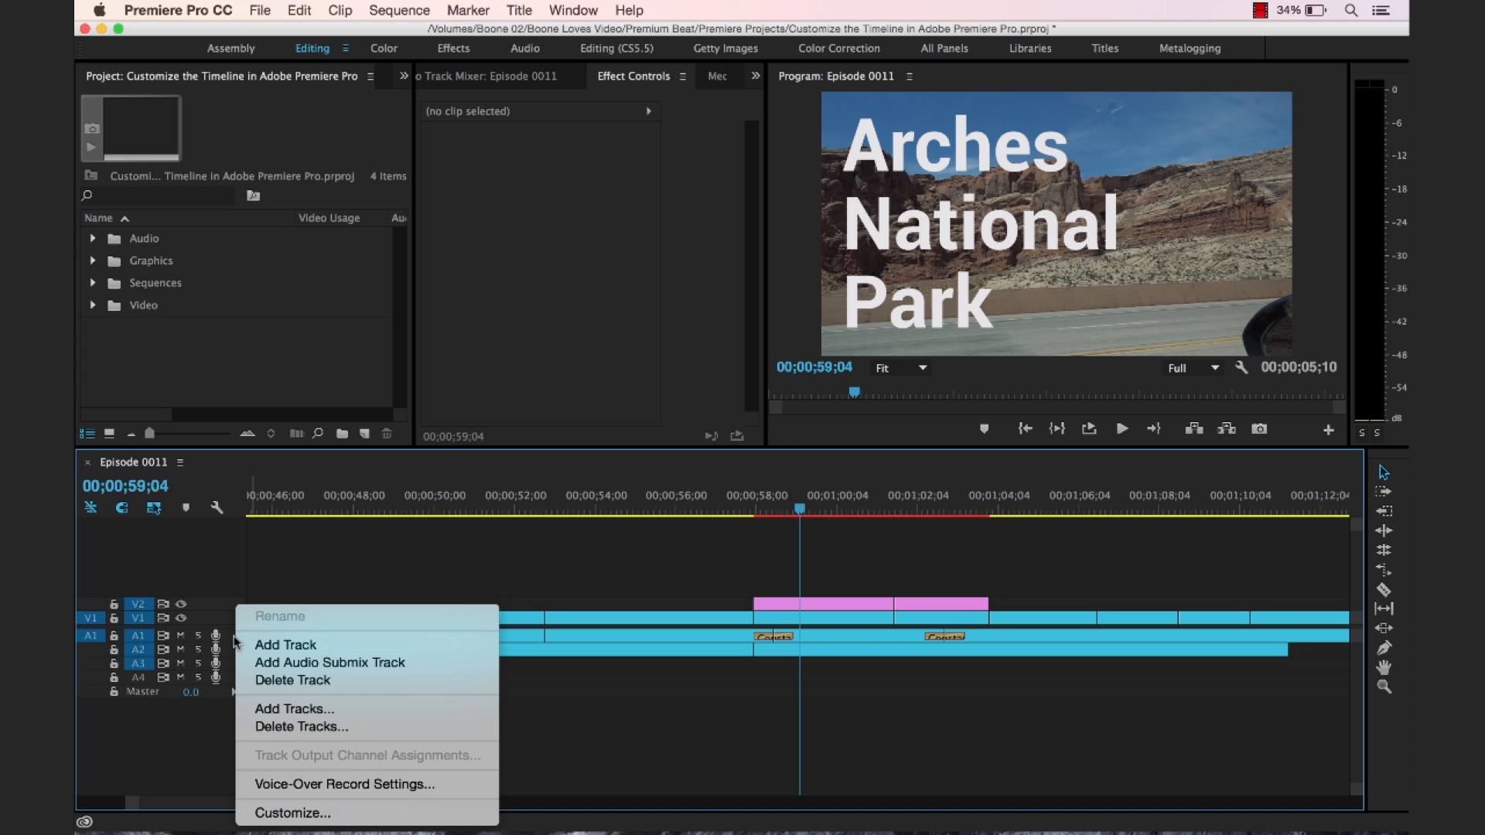
pyautogui.click(271, 814)
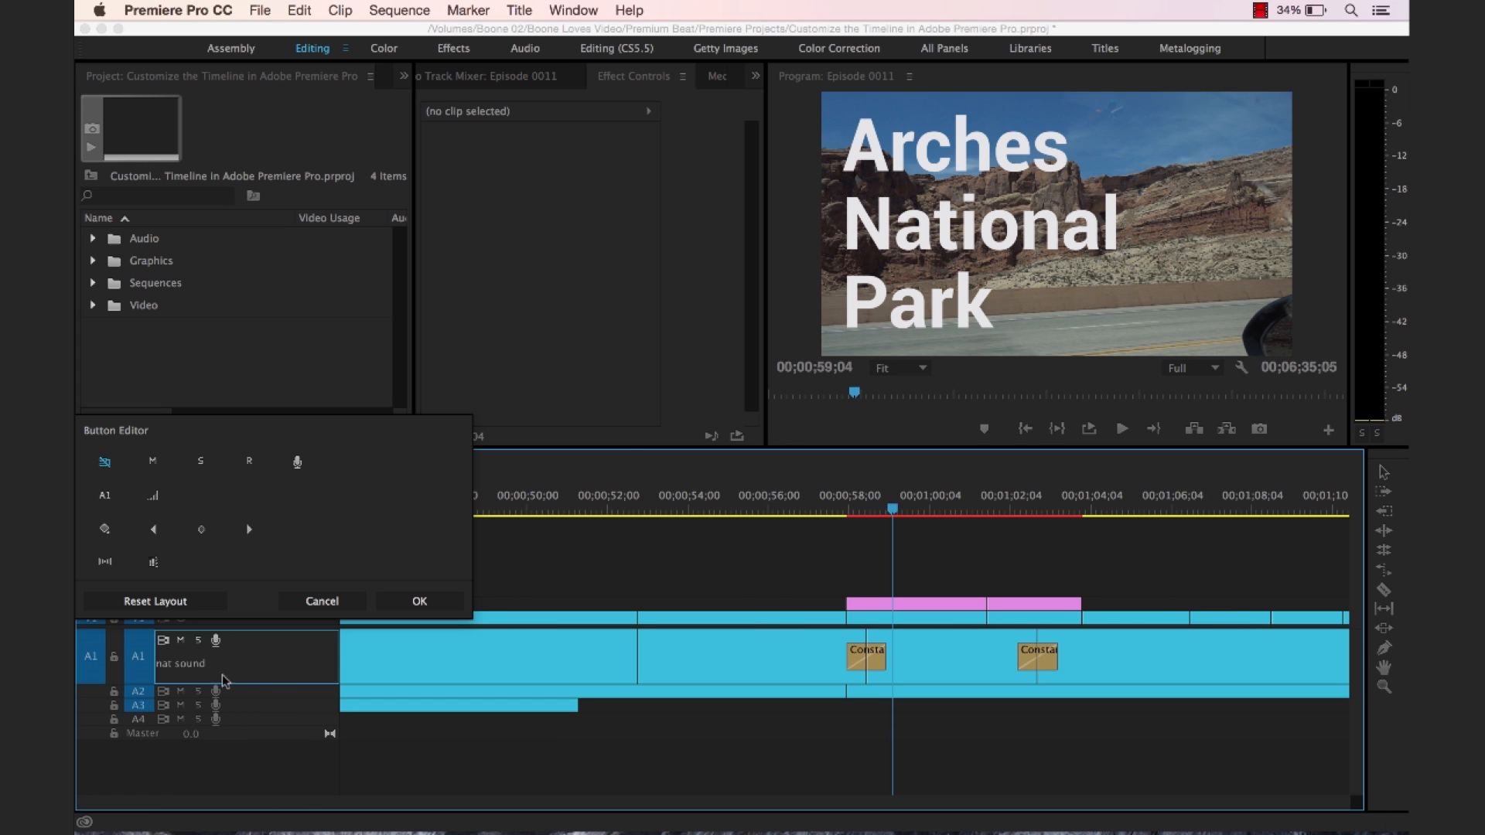
pyautogui.click(170, 601)
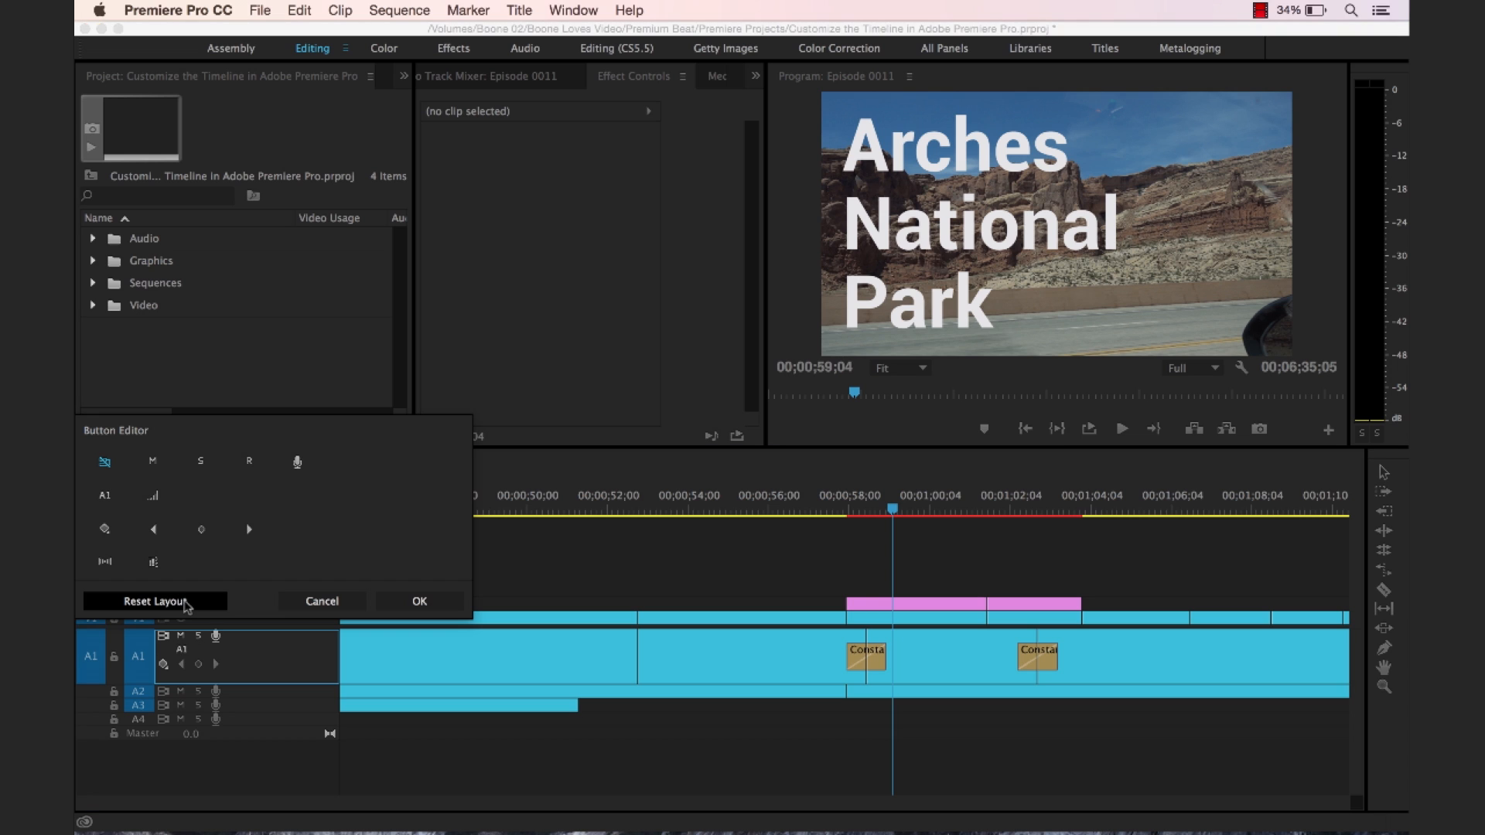
pyautogui.click(183, 656)
pyautogui.moveTo(184, 656)
pyautogui.mouseDown()
pyautogui.moveTo(167, 644)
pyautogui.moveTo(203, 658)
pyautogui.mouseUp()
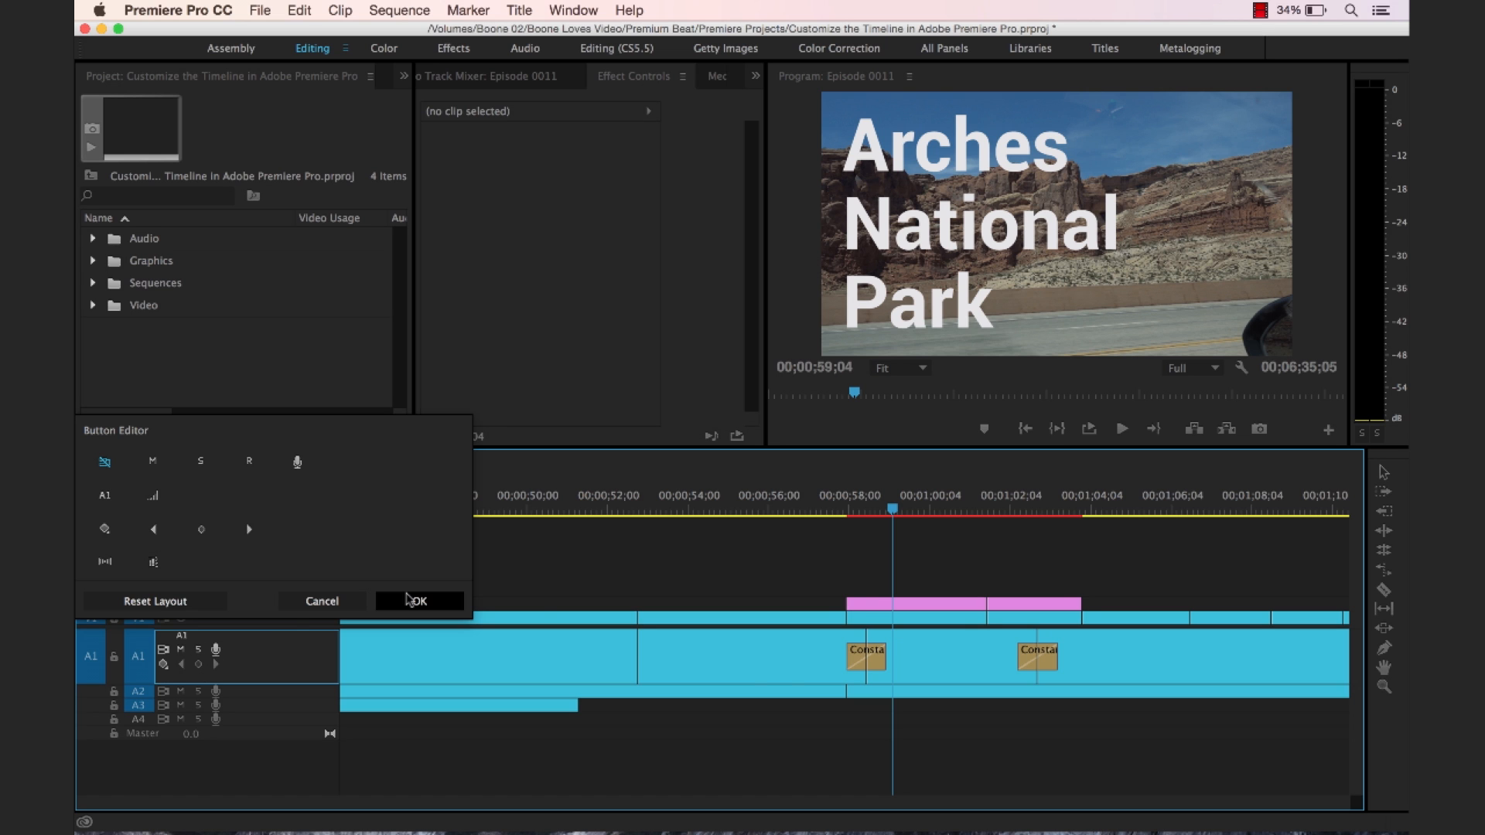
pyautogui.click(414, 601)
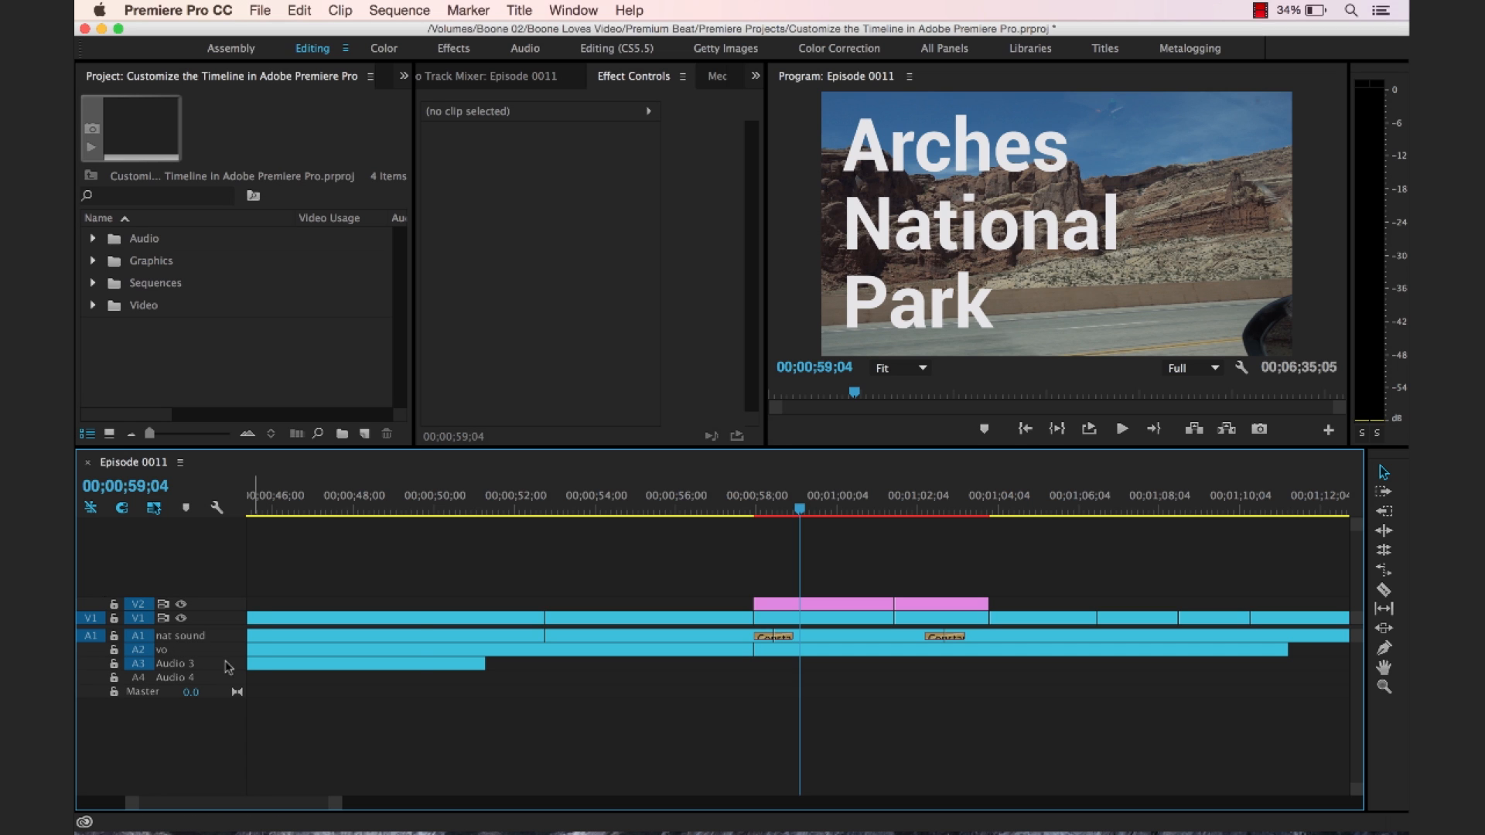
# Step: View the Start Time setting of the Episode 0011 sequence and accept it without a new value
pyautogui.click(181, 463)
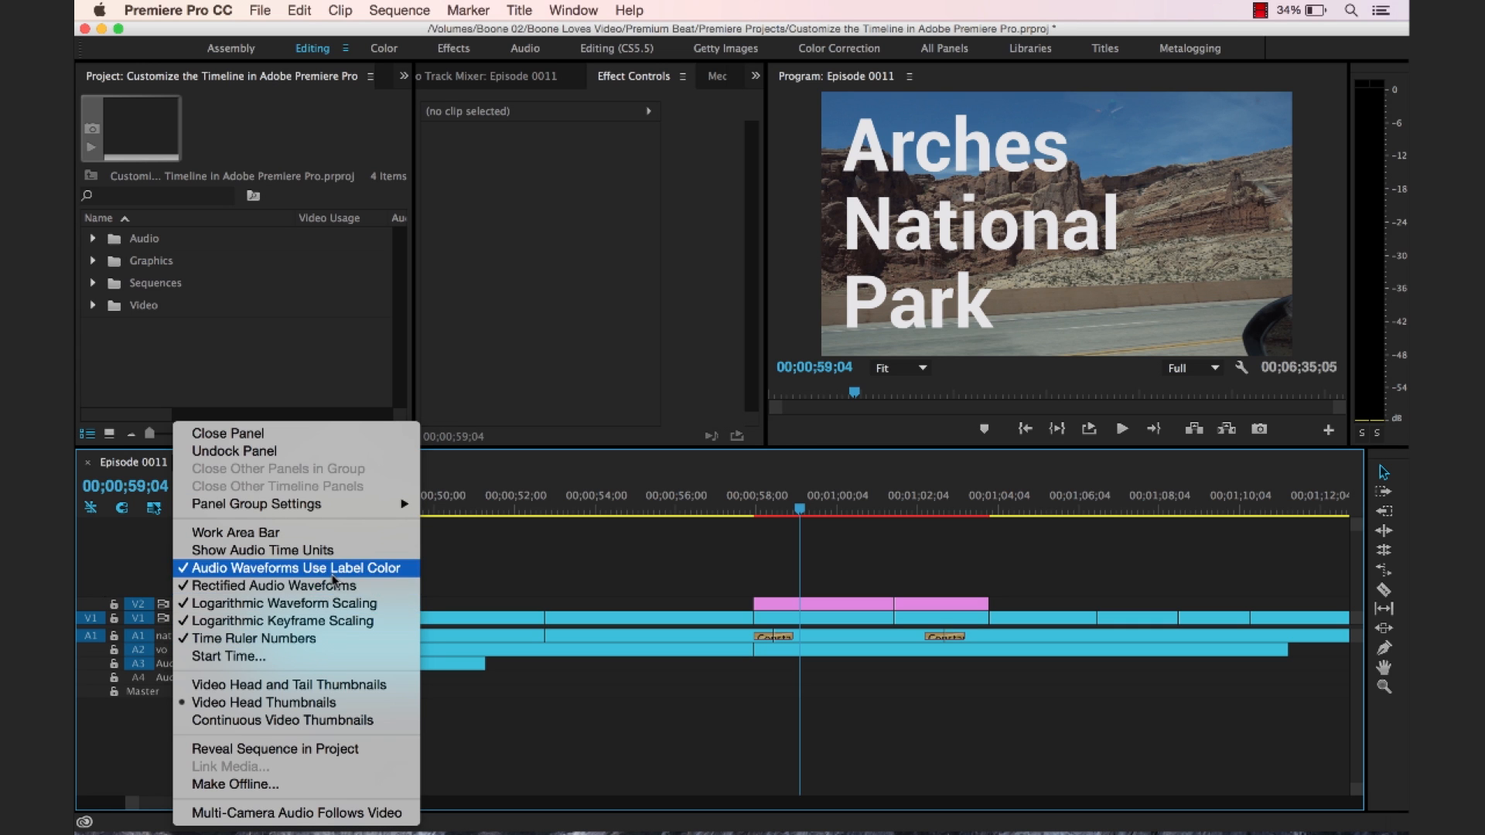
pyautogui.click(227, 657)
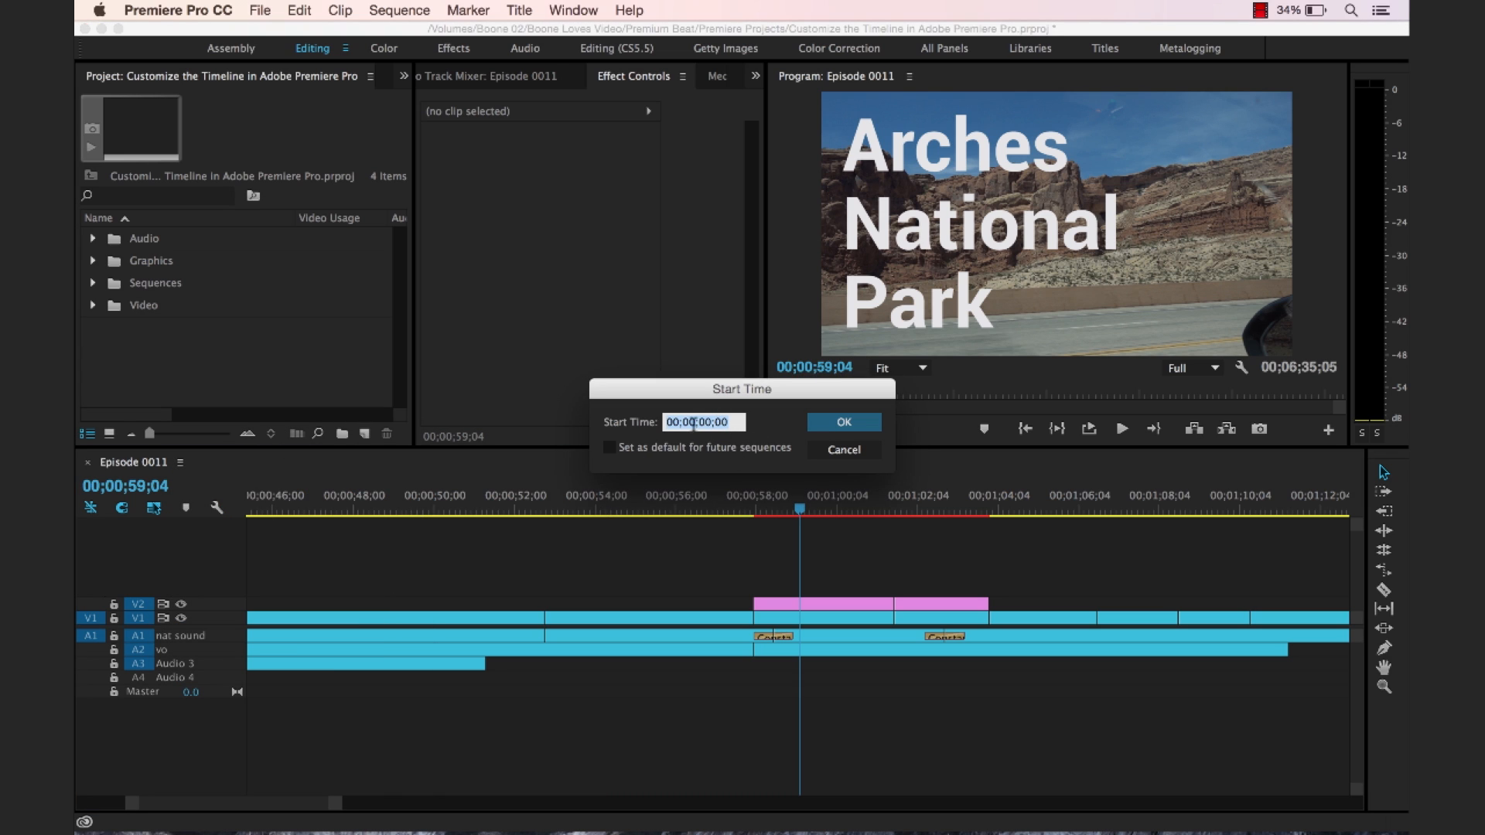
pyautogui.click(841, 423)
# Step: Turn on Show Audio Time Units for the timeline, switching Time Ruler Numbers off and back on
pyautogui.click(180, 464)
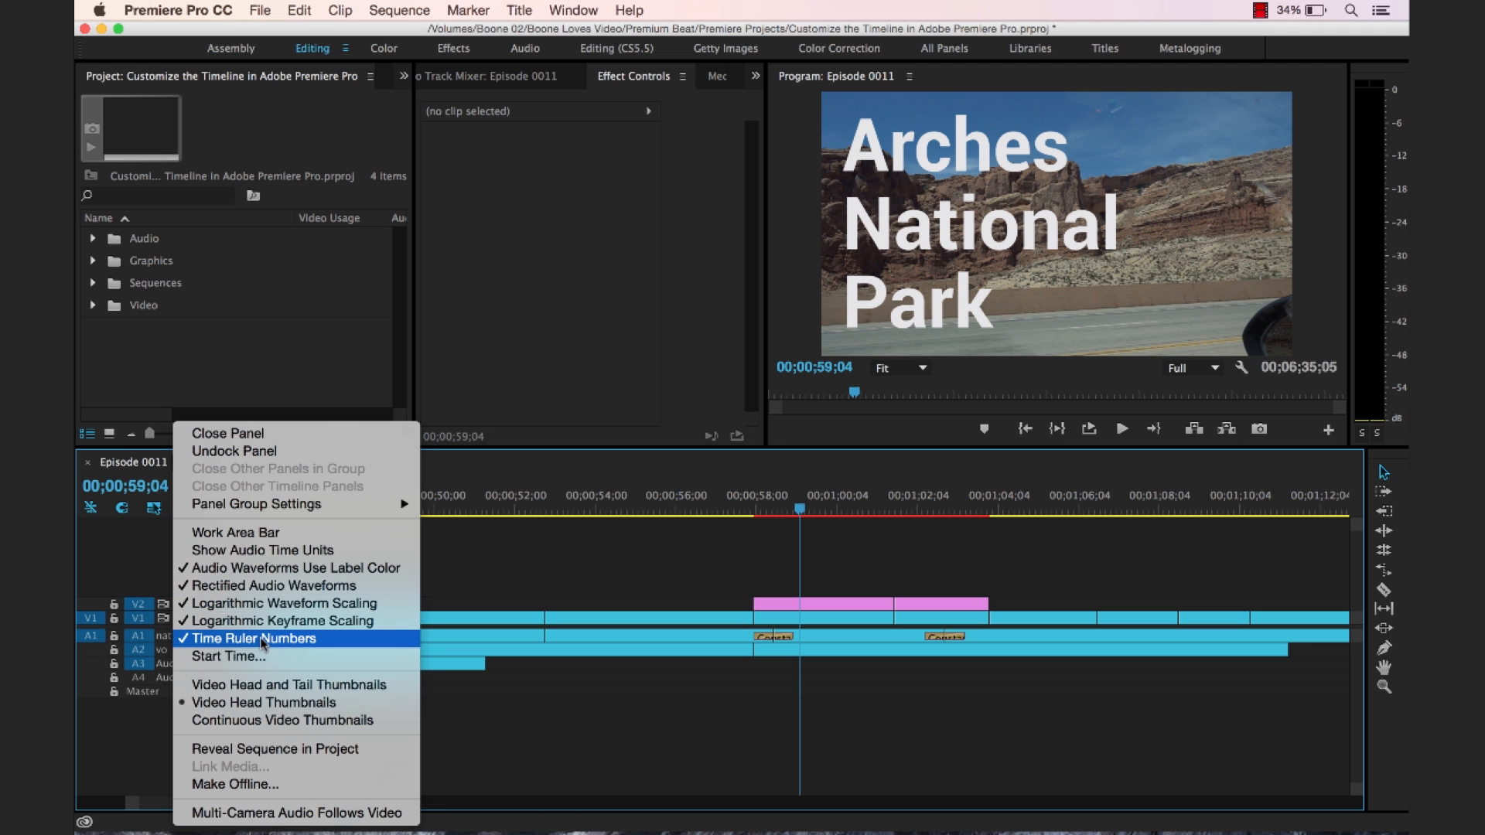
pyautogui.click(262, 639)
pyautogui.click(179, 466)
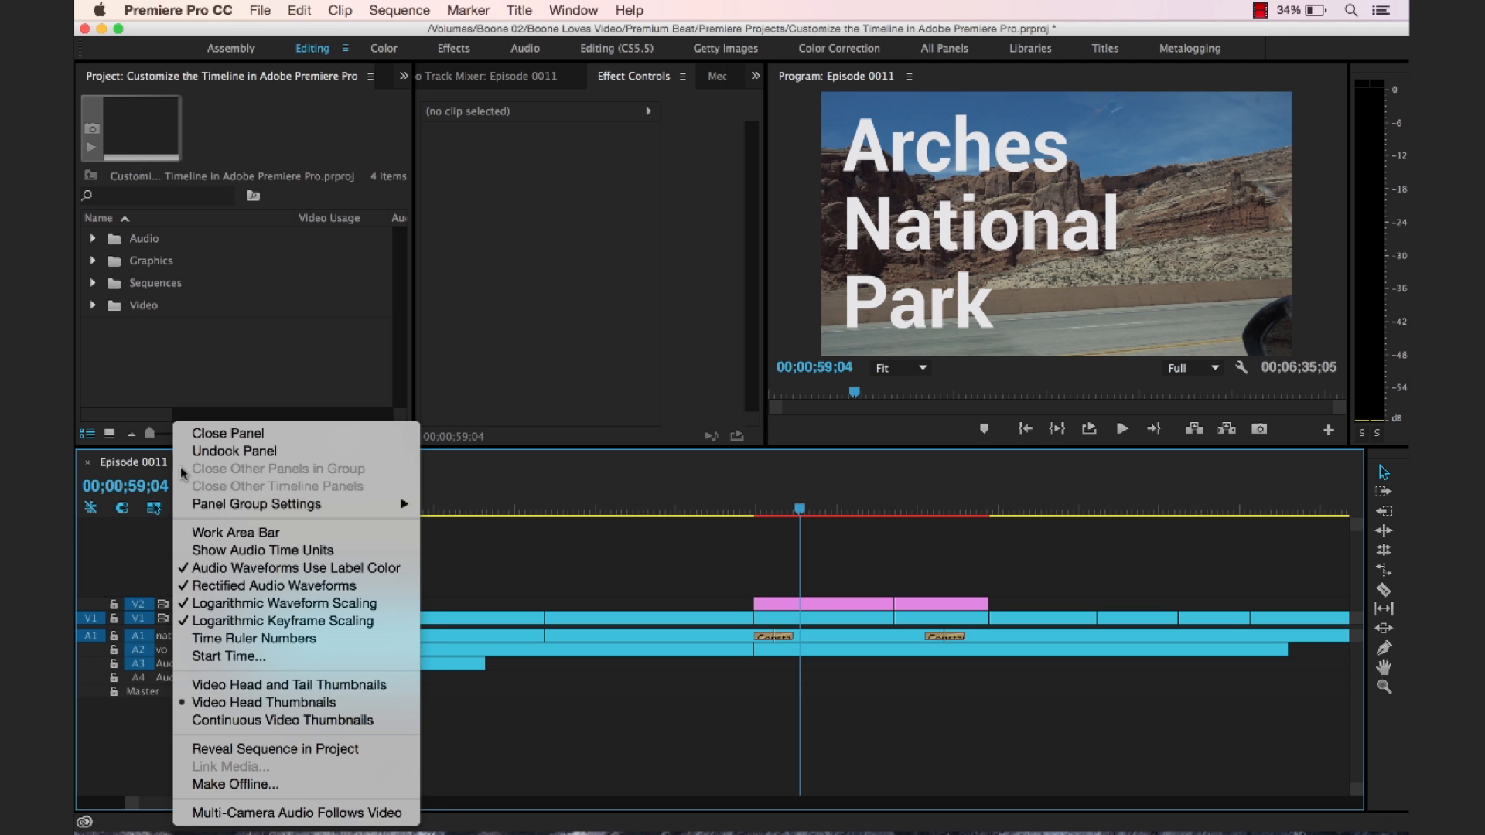
pyautogui.click(248, 550)
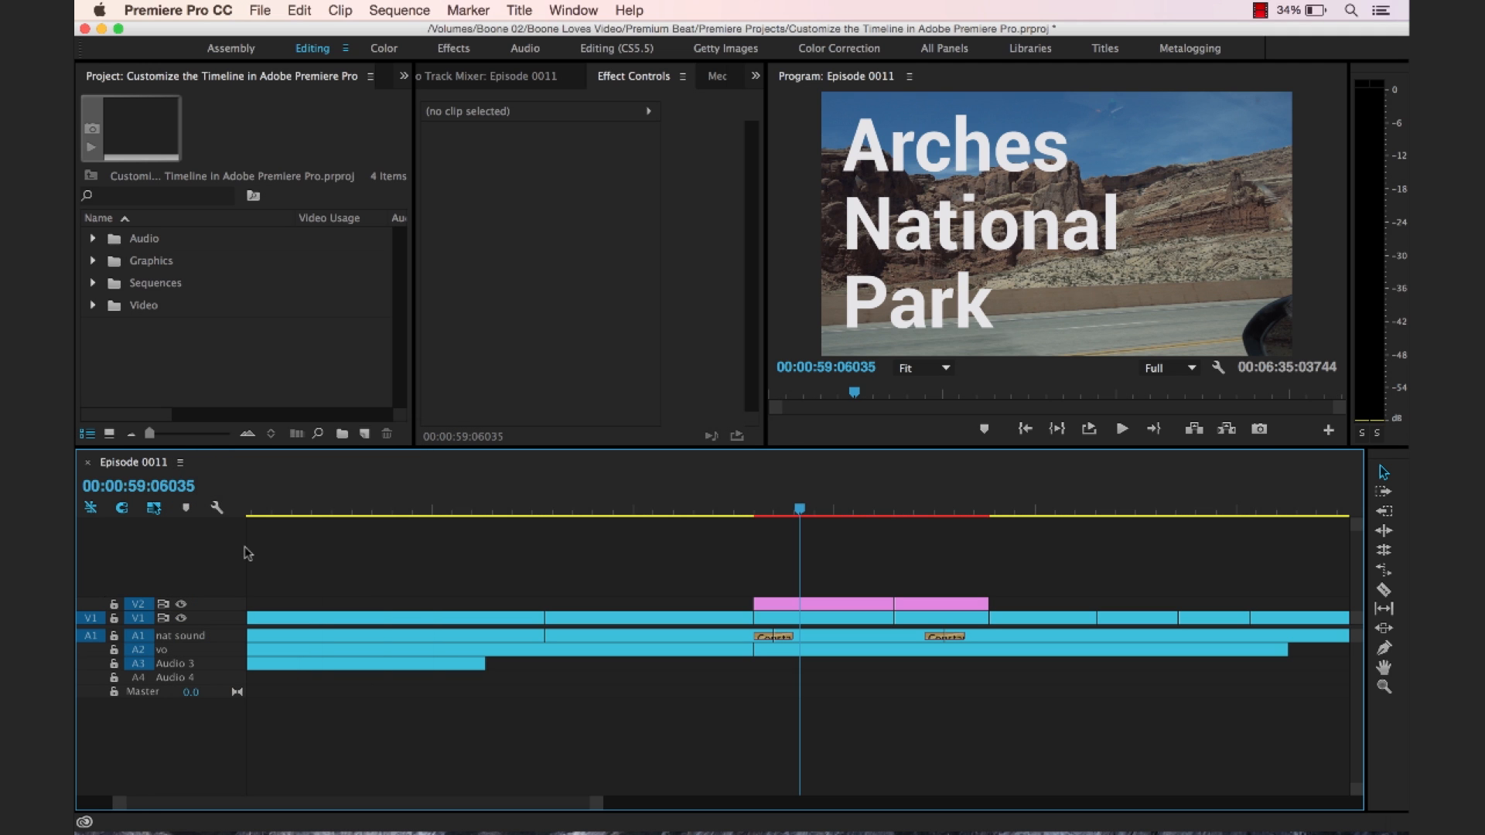
pyautogui.click(181, 463)
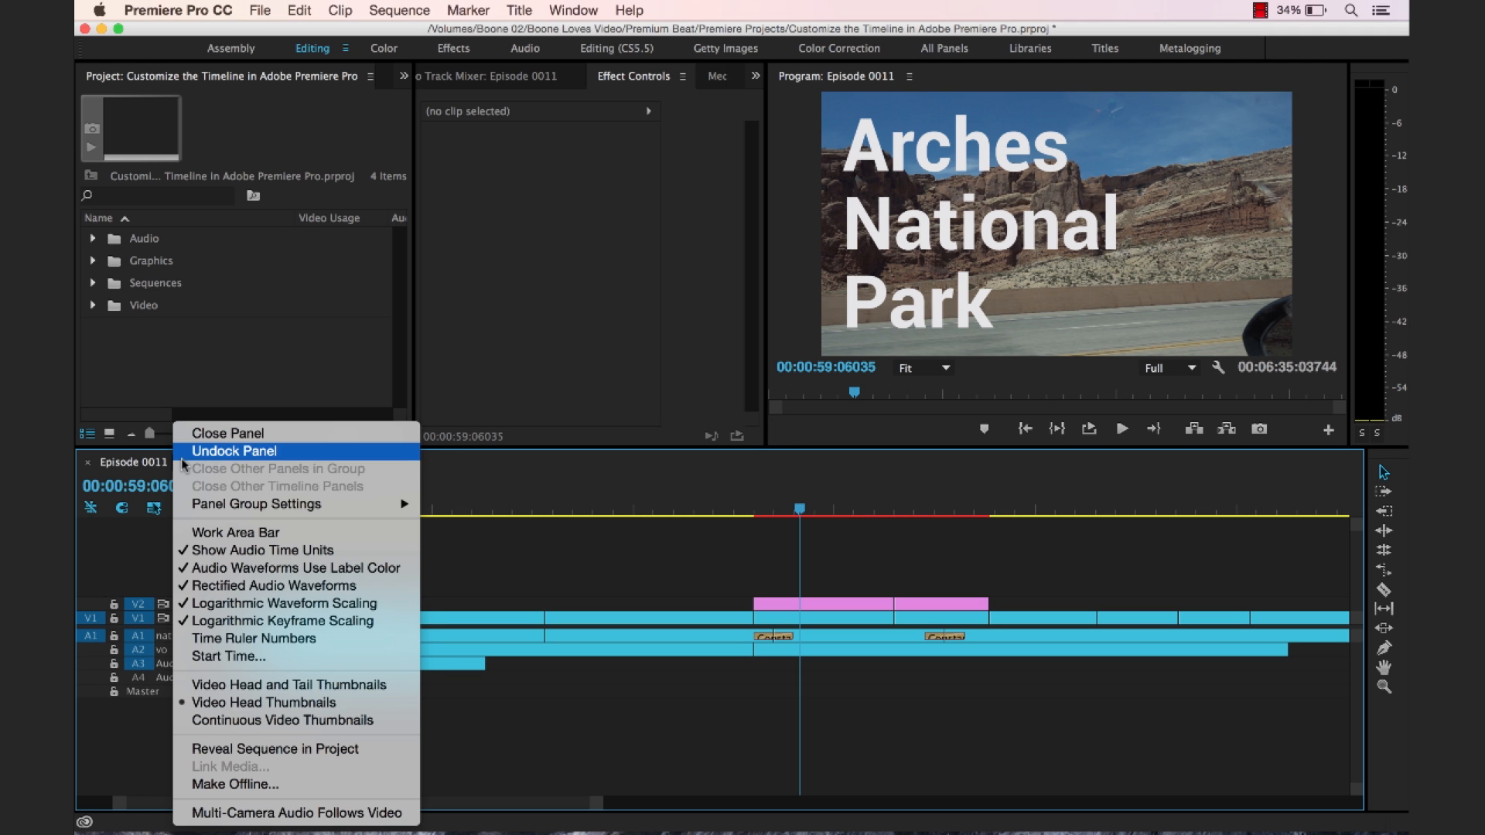
pyautogui.click(262, 639)
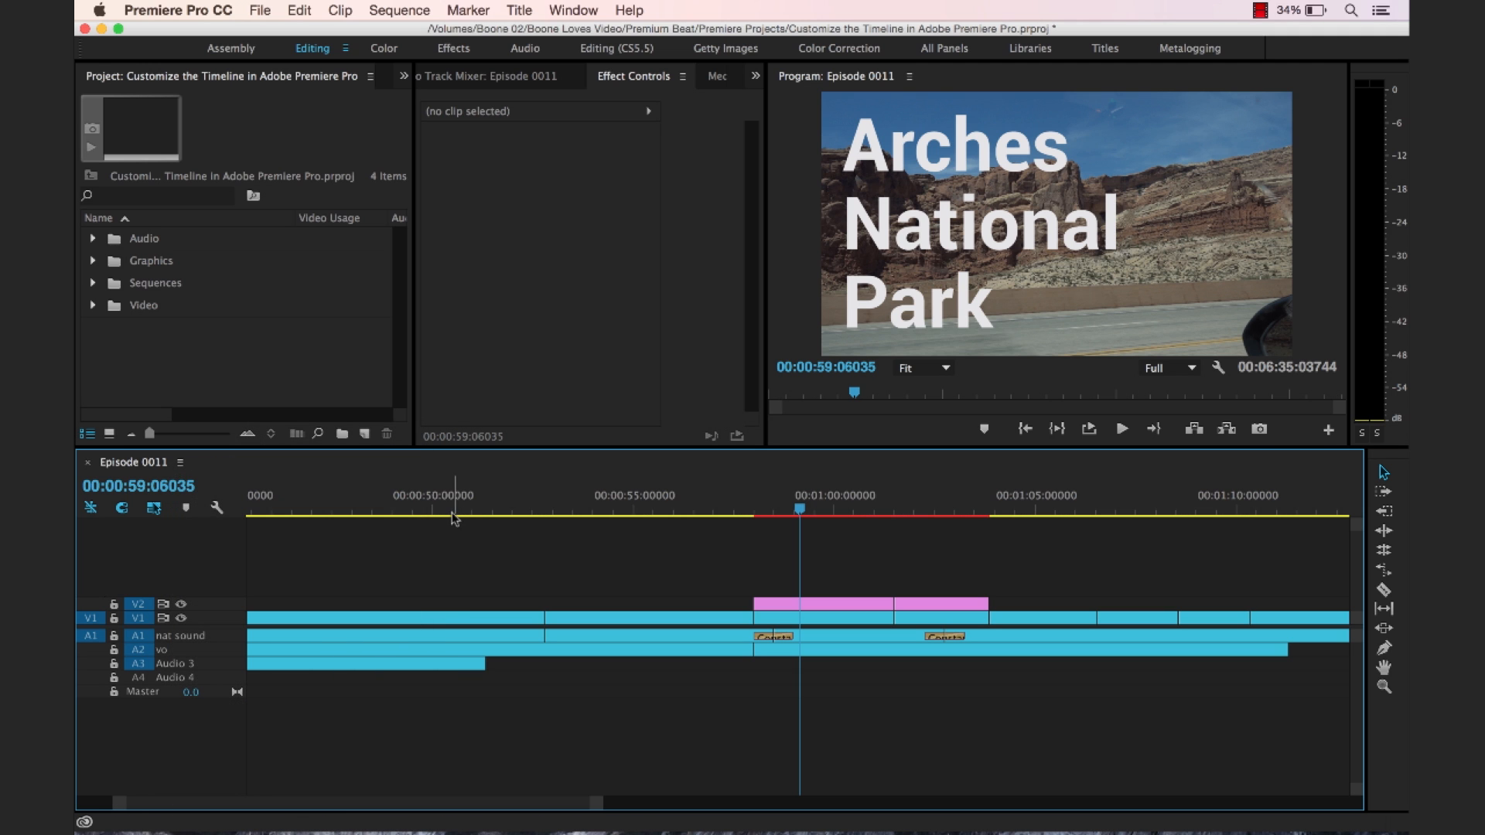
pyautogui.click(182, 463)
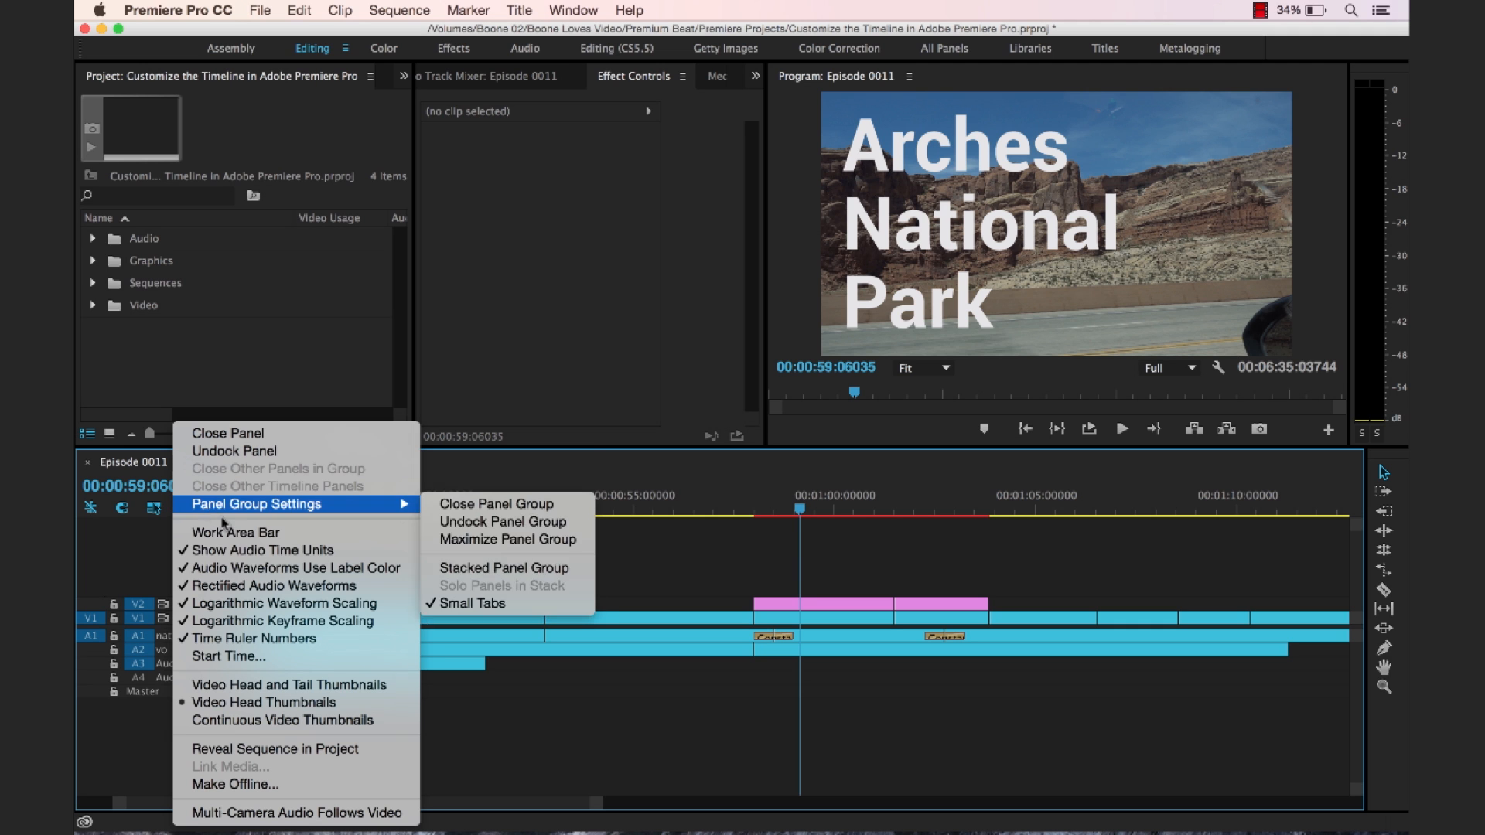
pyautogui.click(310, 623)
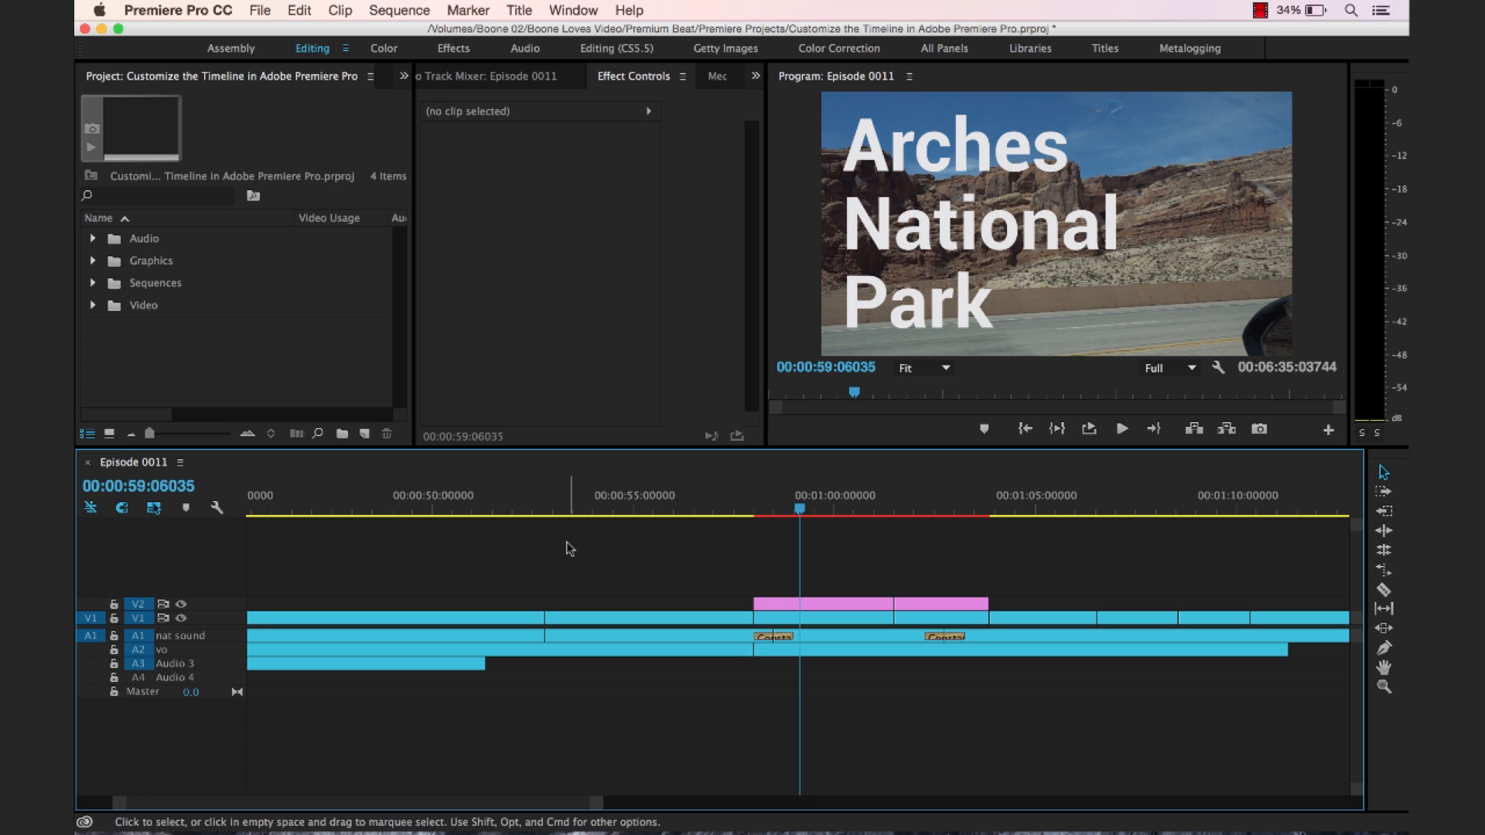
pyautogui.click(180, 462)
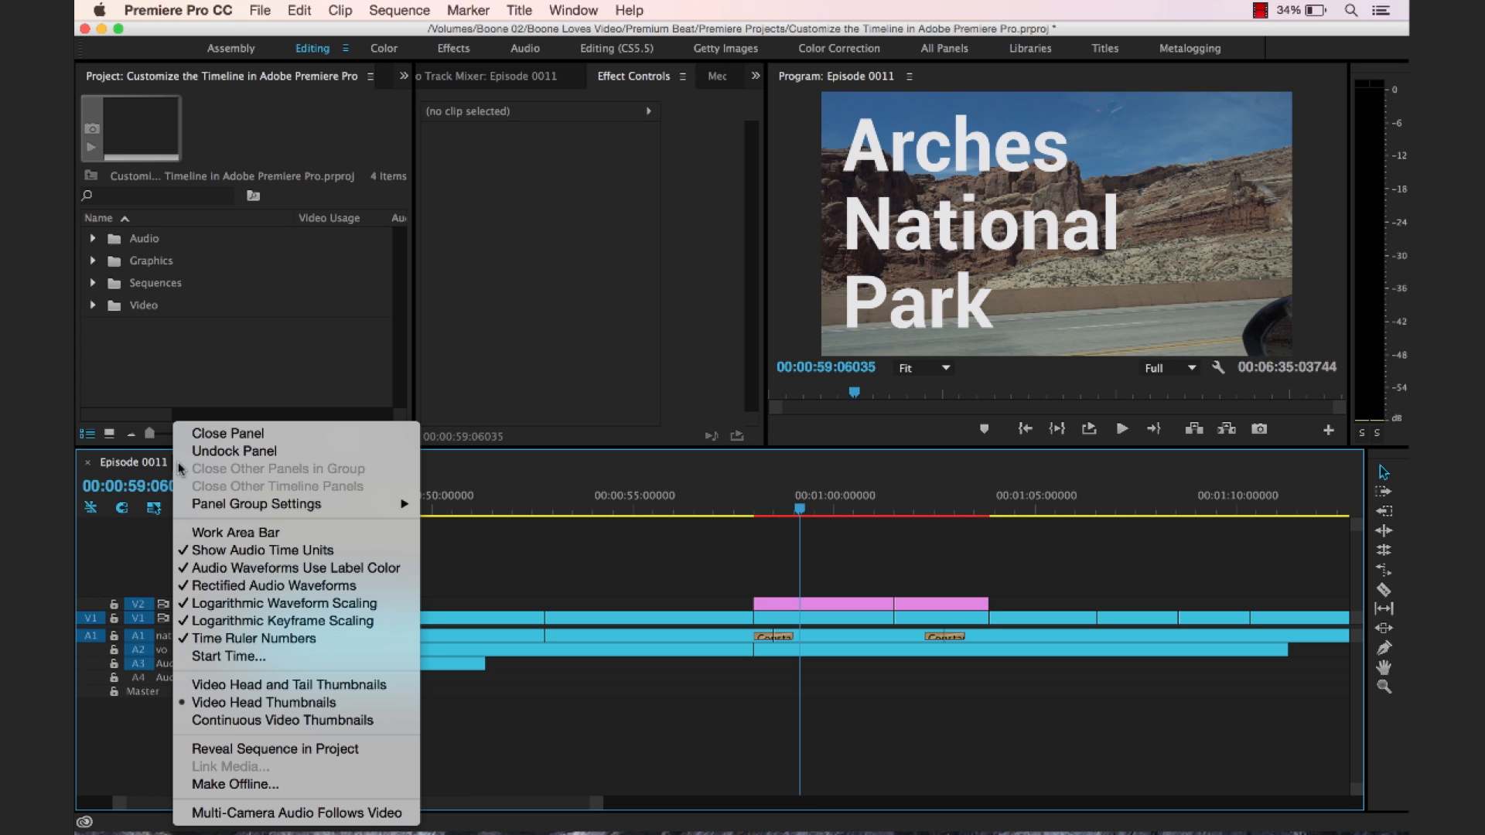
pyautogui.click(519, 550)
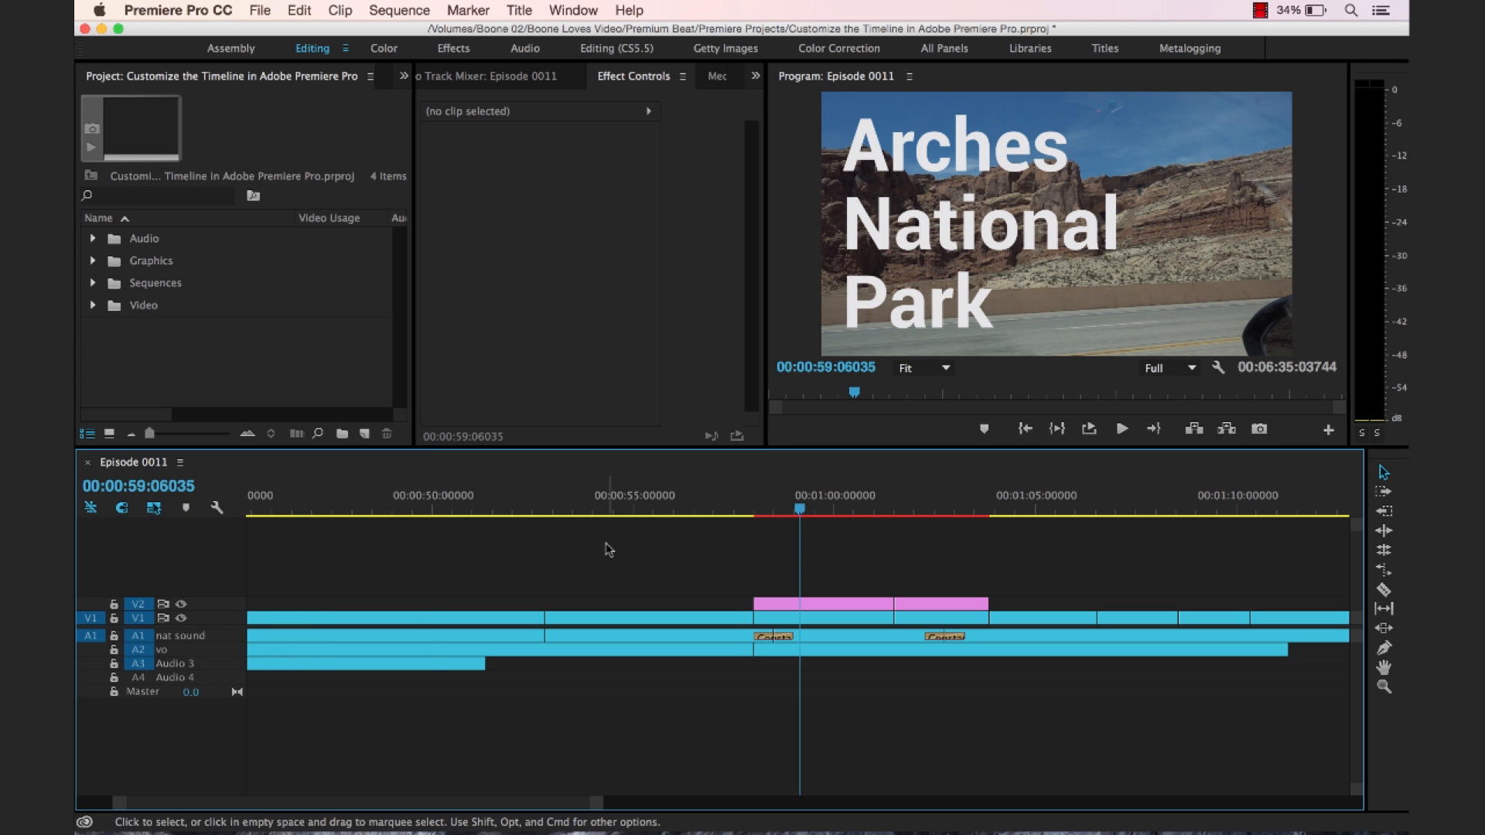